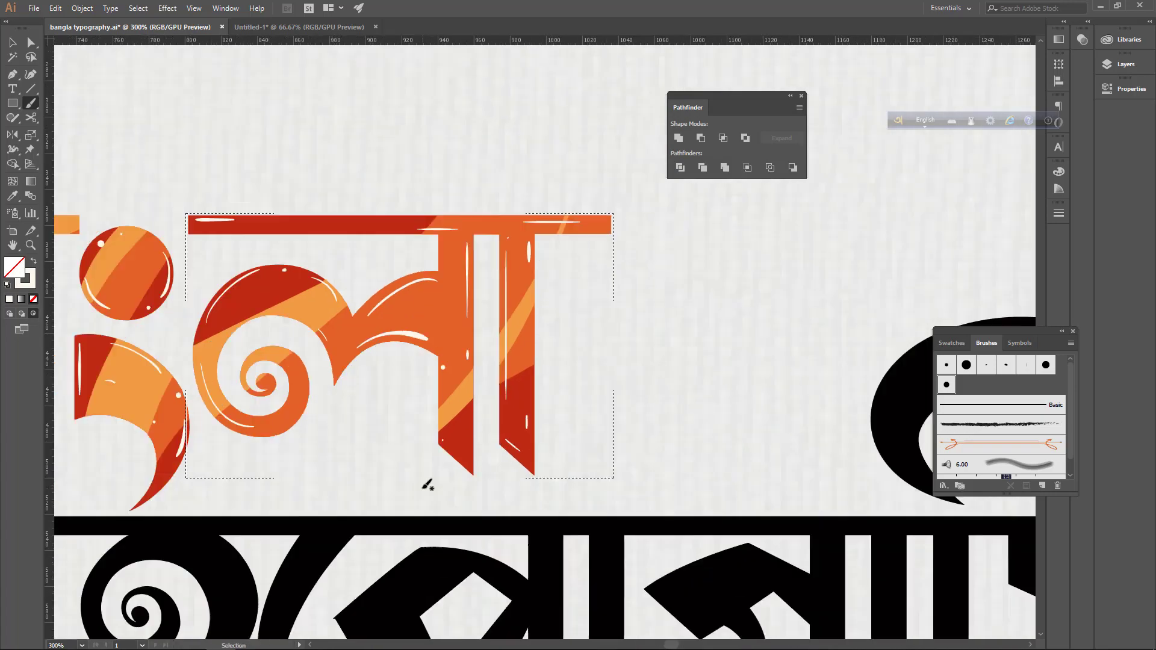
Select the lower Bangla word and fill it with the dark blue sampled from the colour squares.
key("v")
left_click(542, 391)
key("ctrl+equal")
left_click_drag(898, 120, 872, 74)
key("i")
left_click(836, 429)
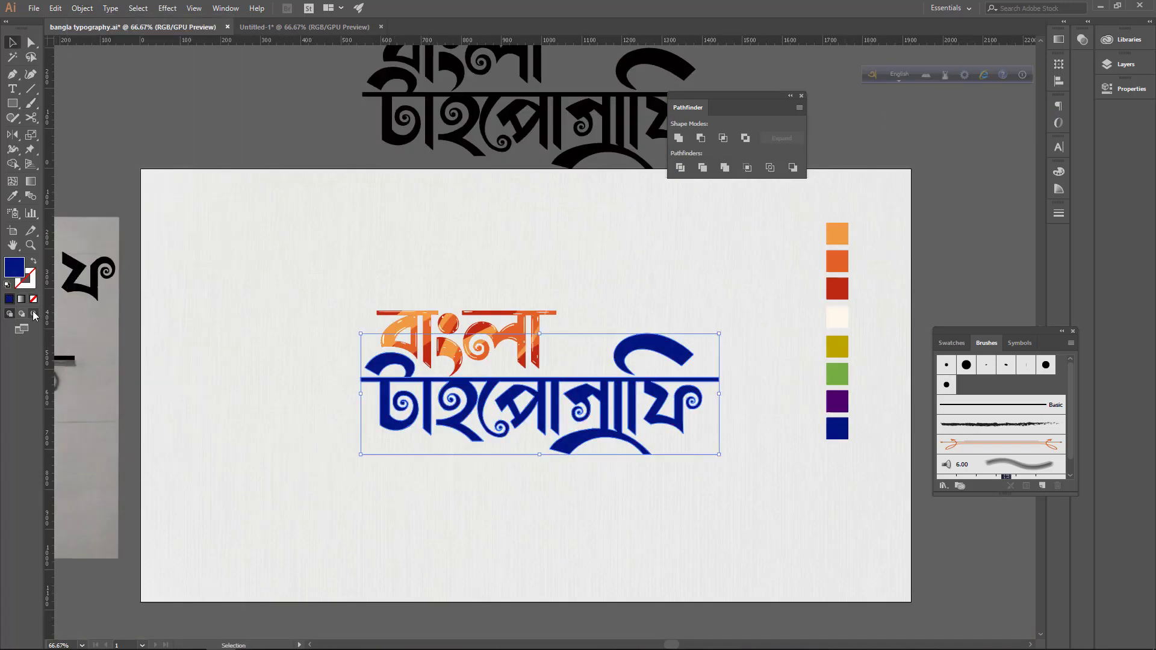
Paint dark red and orange patches inside the lower word using Draw Inside mode and the Paintbrush.
key("shift+d")
key("b")
left_click(836, 289)
double_click(14, 267)
left_click(420, 353)
left_click_drag(707, 385, 560, 448)
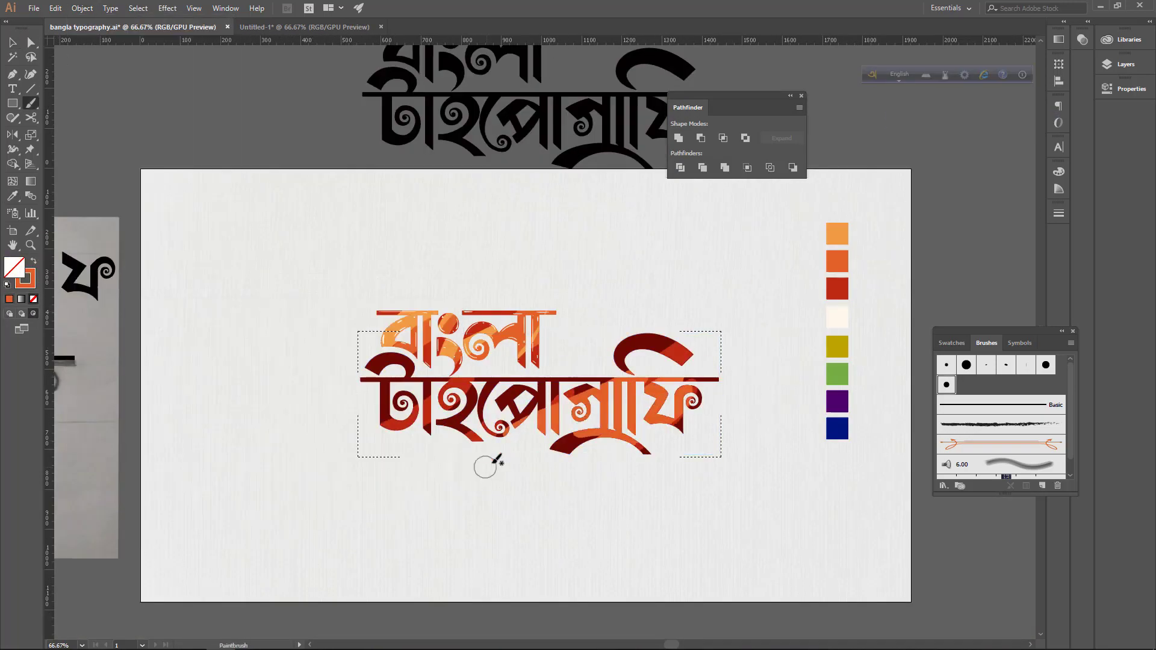
Sample the cream colour for the stroke and brush thin highlight lines and dots along the lower word's letters.
key("i")
left_click(837, 317)
key("ctrl+equal")
key("ctrl+equal")
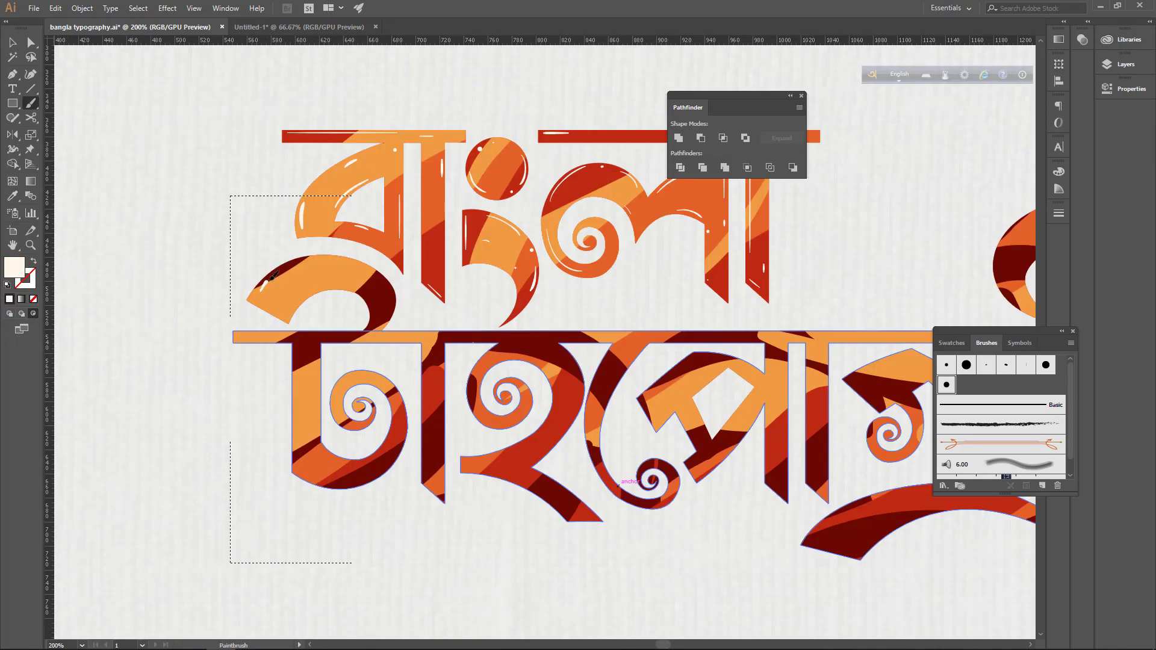
key("shift+x")
key("ctrl+equal")
key("ctrl+equal")
left_click_drag(215, 230, 236, 230)
left_click_drag(481, 296, 451, 352)
left_click_drag(608, 445, 616, 450)
left_click_drag(902, 374, 484, 367)
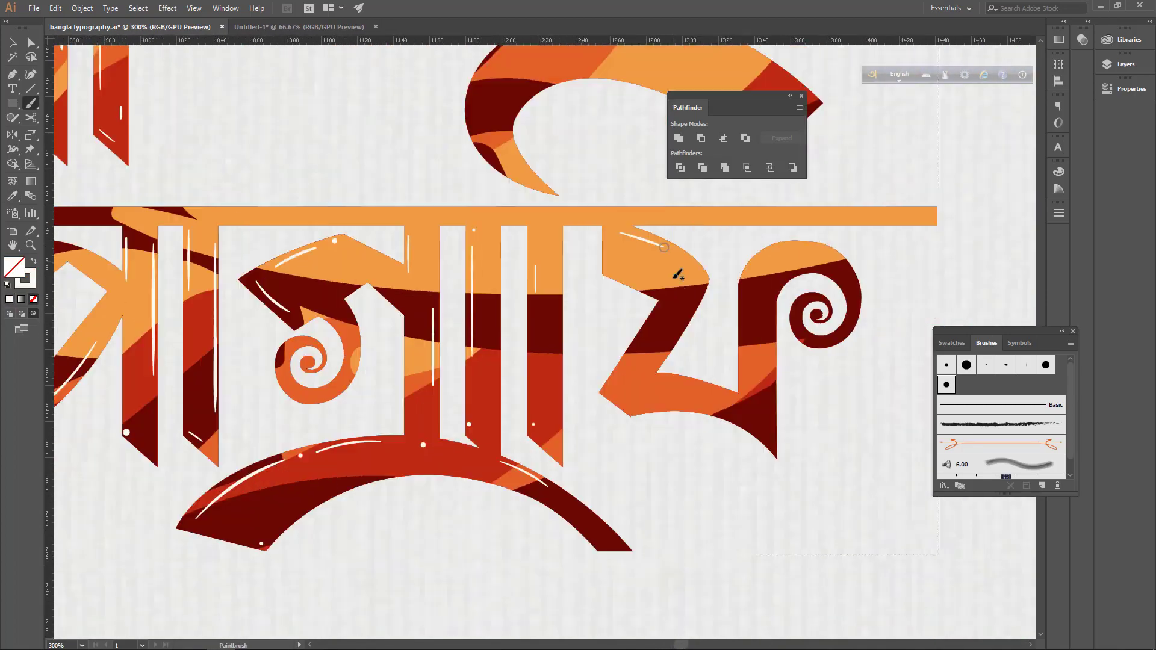
Pick a light grey colour and brush a curved stroke in the empty area beside the grey lettering.
key("ctrl+minus")
key("ctrl+minus")
key("ctrl+minus")
key("ctrl+minus")
key("v")
key("ctrl+minus")
left_click_drag(722, 95, 910, 129)
double_click(14, 267)
left_click(412, 300)
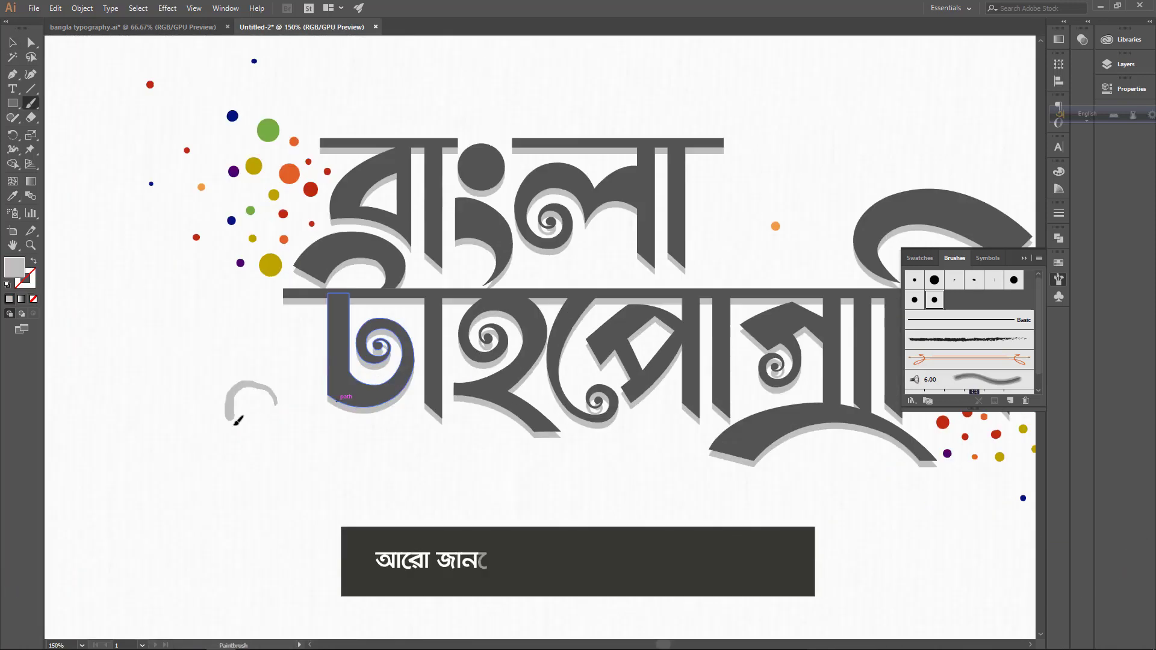
mouse_move(235, 419)
left_mouse_down()
mouse_move(238, 385)
mouse_move(212, 372)
left_mouse_up()
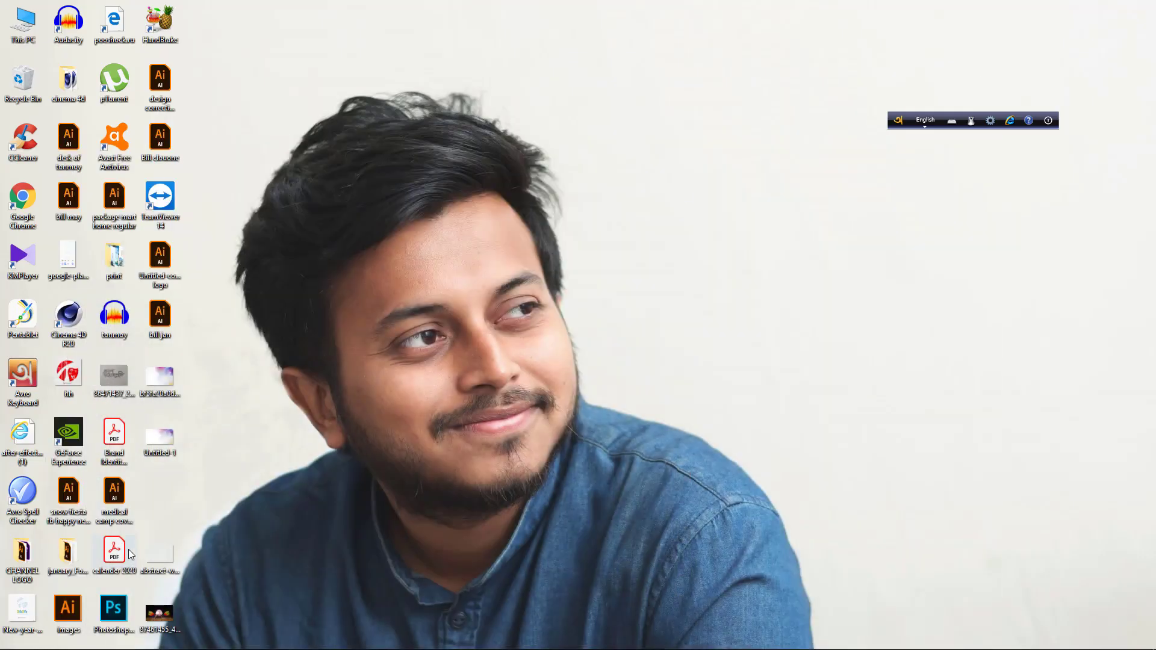
Preview the abstract white canvas texture image from the desktop and place it in the bangla typography document.
double_click(153, 558)
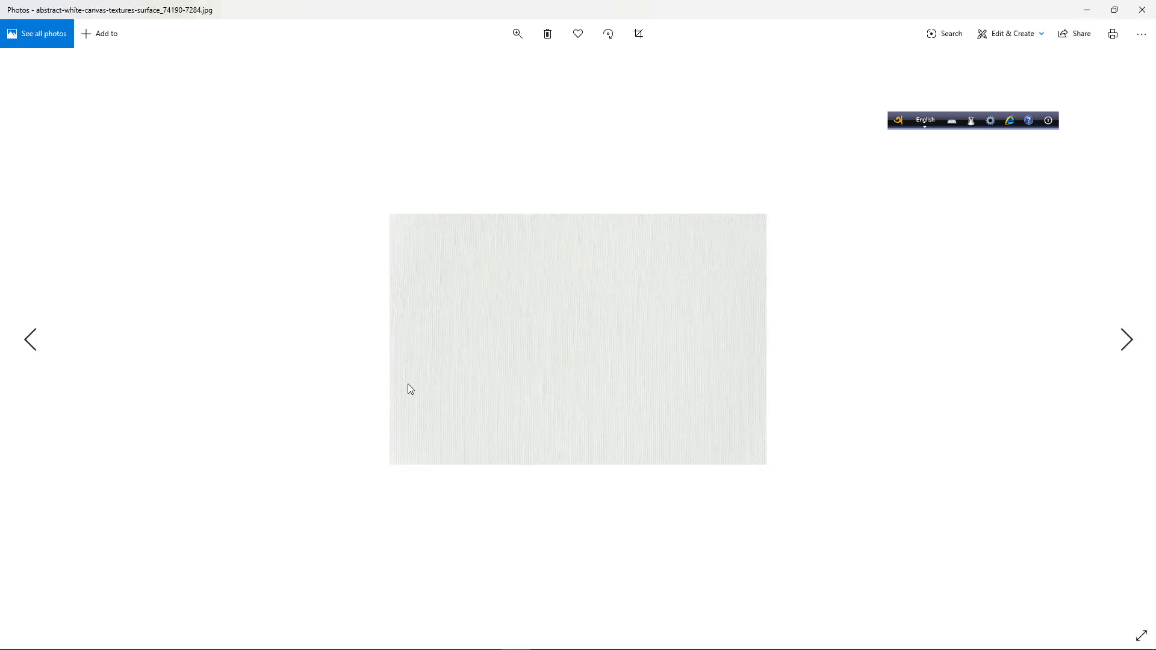
left_click(1147, 10)
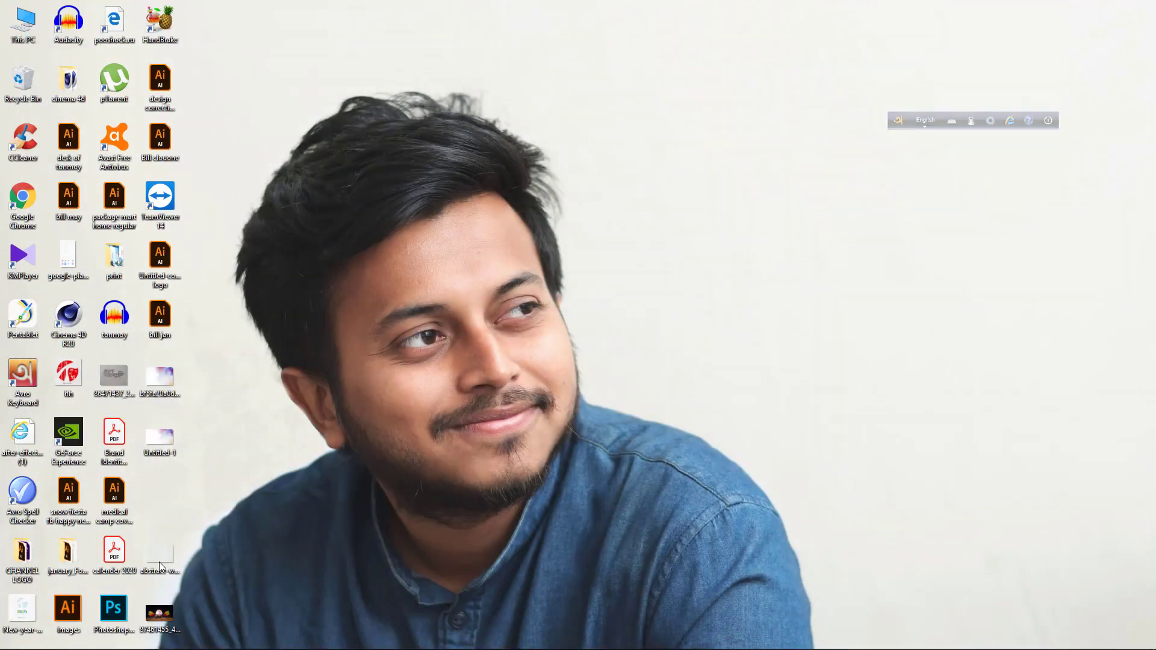
left_click_drag(262, 557, 342, 443)
left_click_drag(438, 505, 712, 566)
left_click_drag(501, 461, 629, 379)
Send the texture image to the back and reposition it behind the lettering.
right_click(611, 412)
mouse_move(670, 512)
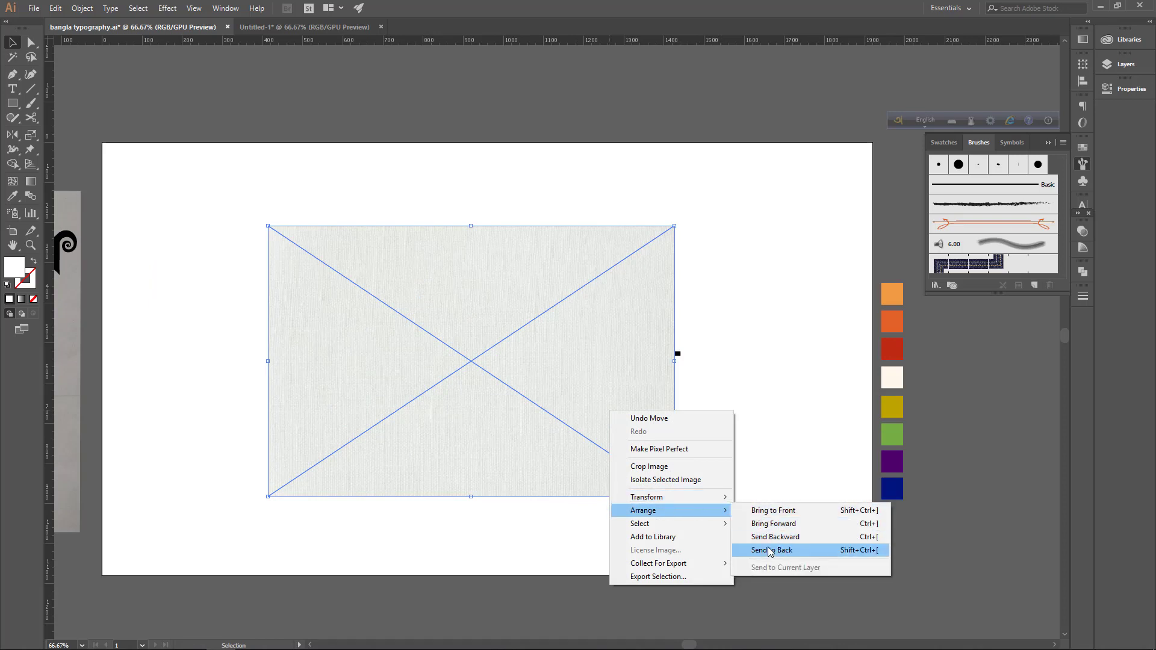
left_click(772, 549)
left_click_drag(596, 464, 600, 447)
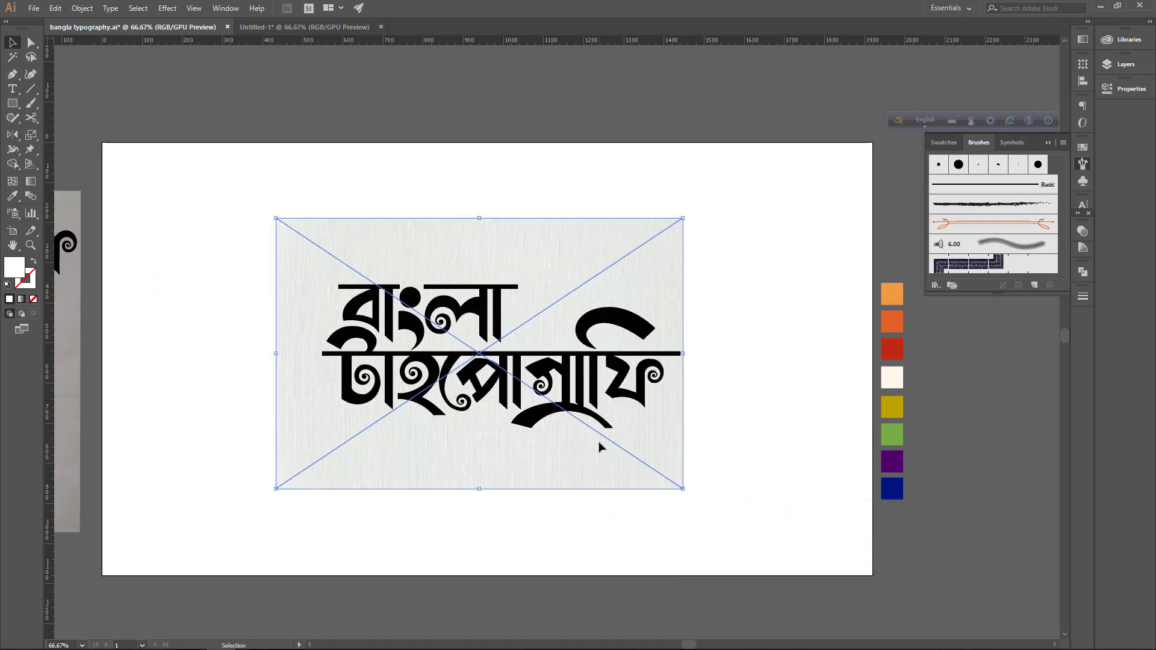
Embed the texture image and stretch its sides to cover the artboard.
left_click(1123, 91)
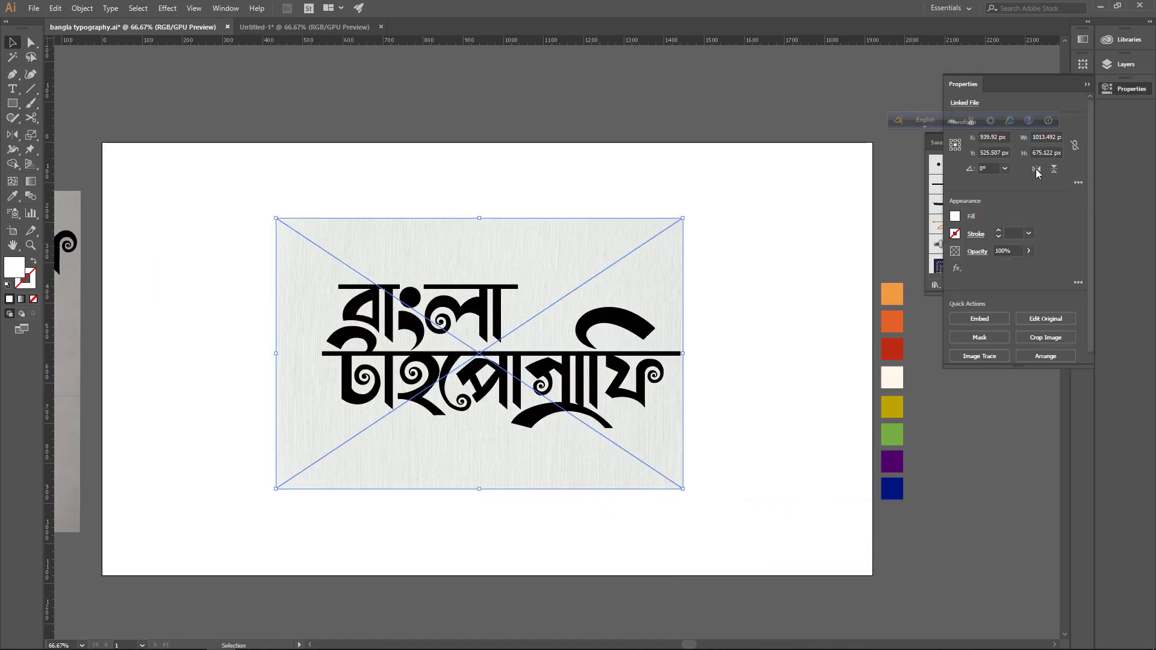
left_click(980, 319)
left_click_drag(683, 354, 868, 352)
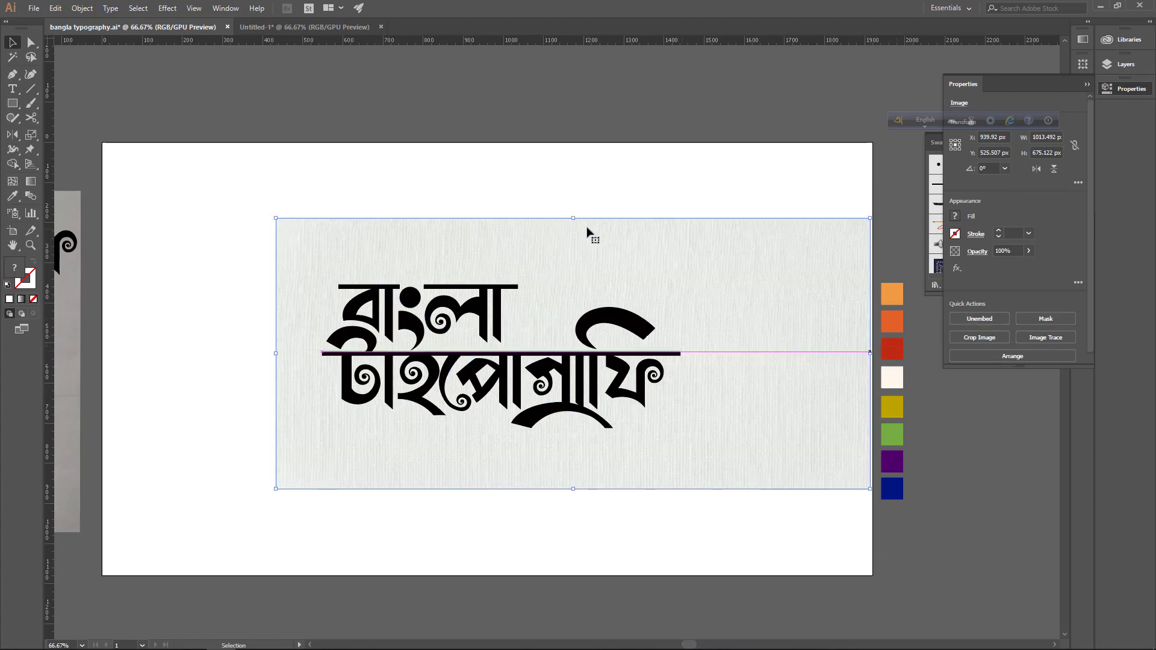
left_click_drag(571, 218, 579, 143)
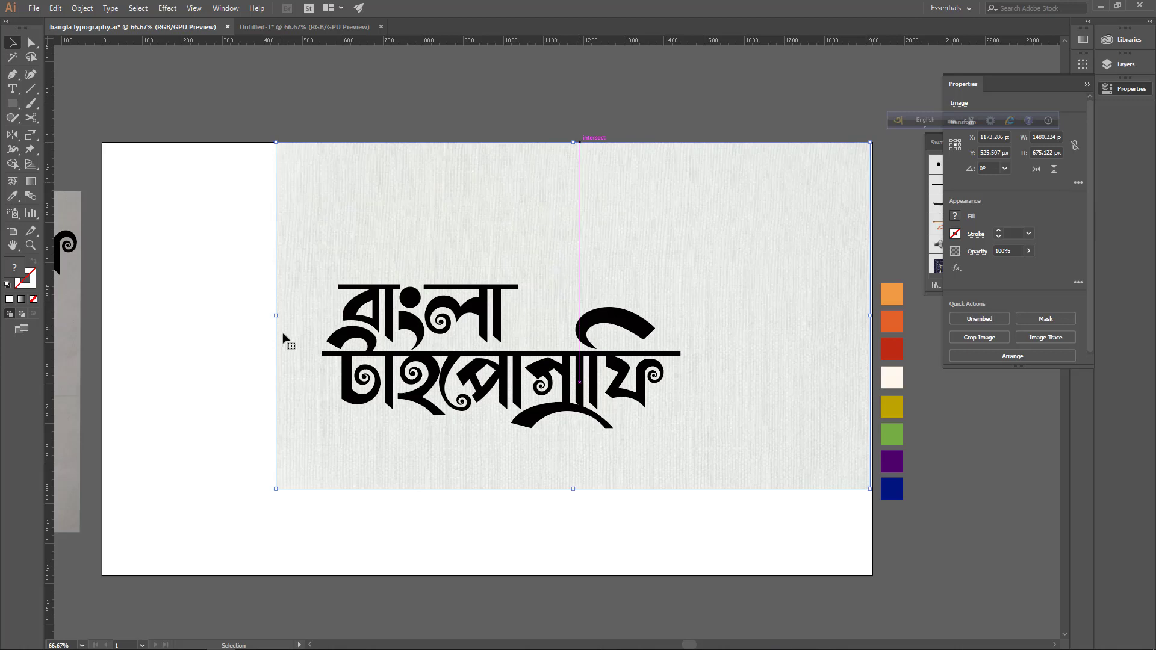
left_click_drag(277, 316, 102, 306)
left_click_drag(486, 489, 470, 575)
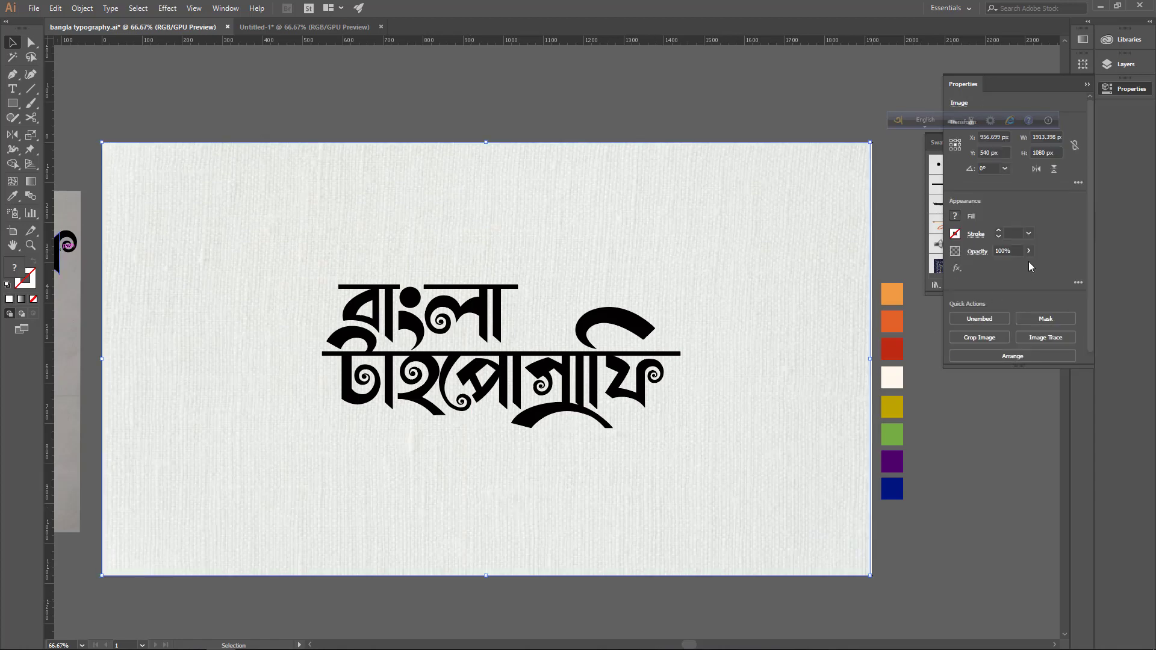
Set the texture image's opacity to 43% and overlay an artboard-sized cream rectangle in Multiply mode at 54% opacity.
left_click_drag(1010, 269, 1007, 269)
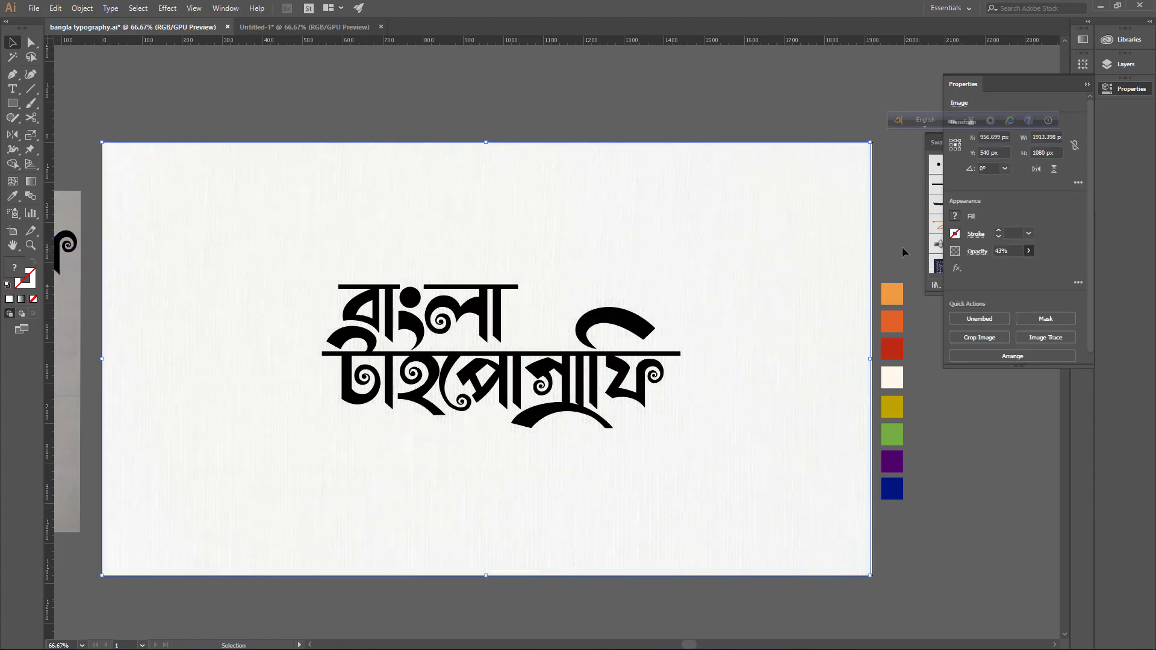
left_click(870, 347)
left_click(866, 353)
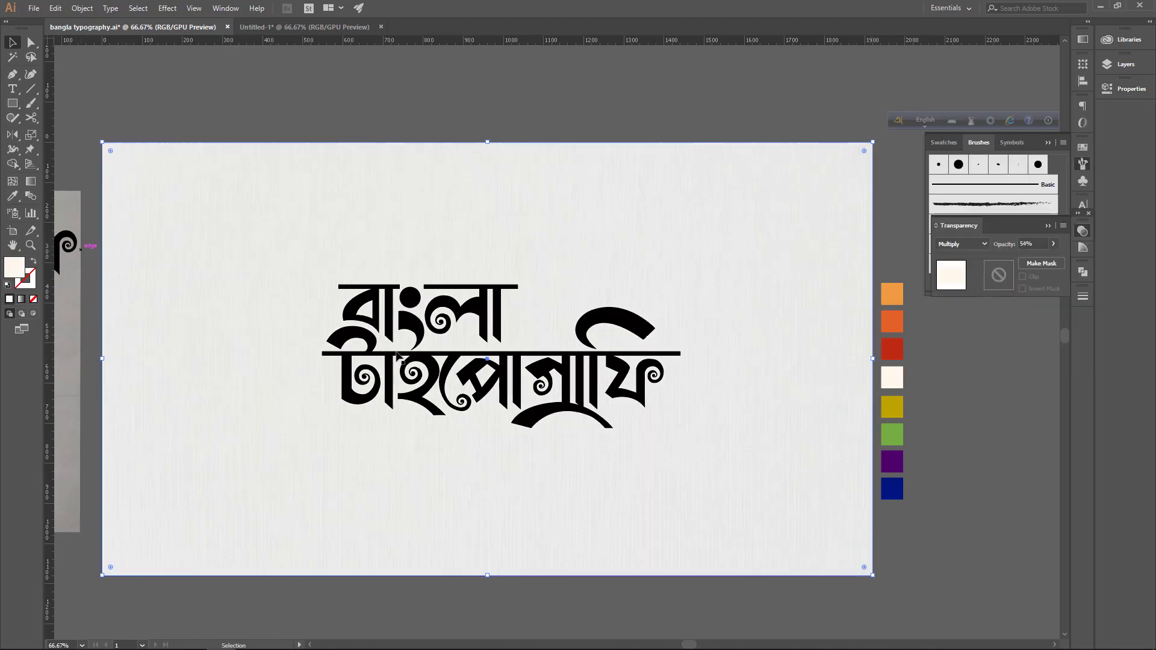
Select the background texture with its cream overlay and lock the selection.
left_click(440, 105)
left_click_drag(445, 161, 667, 212)
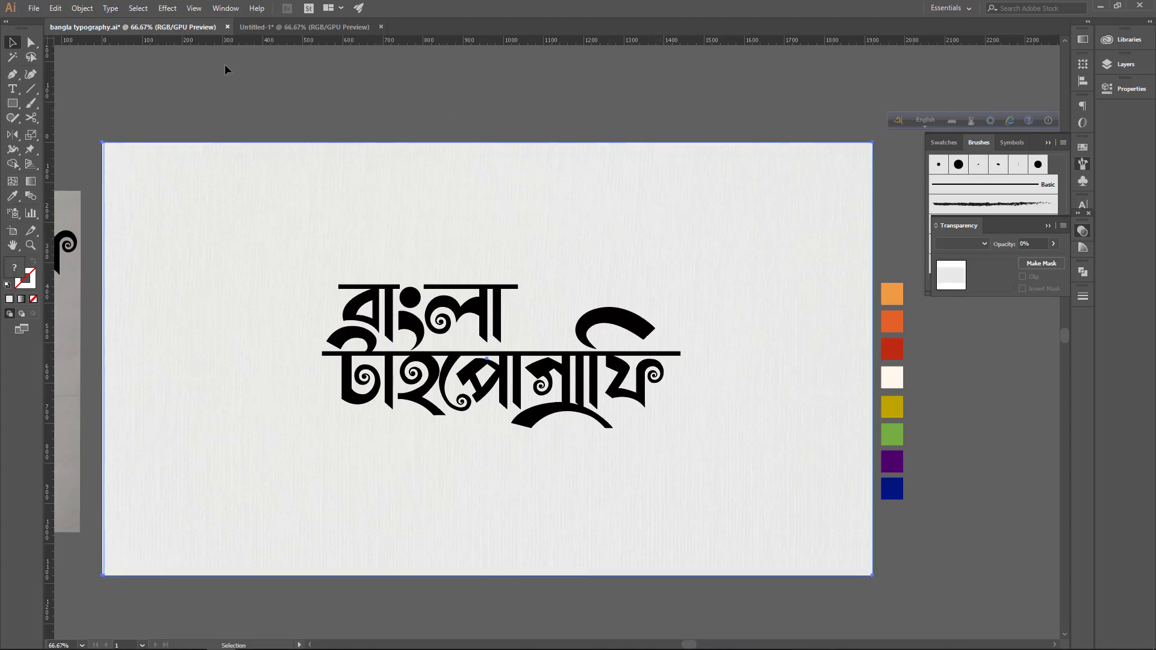
left_click(83, 10)
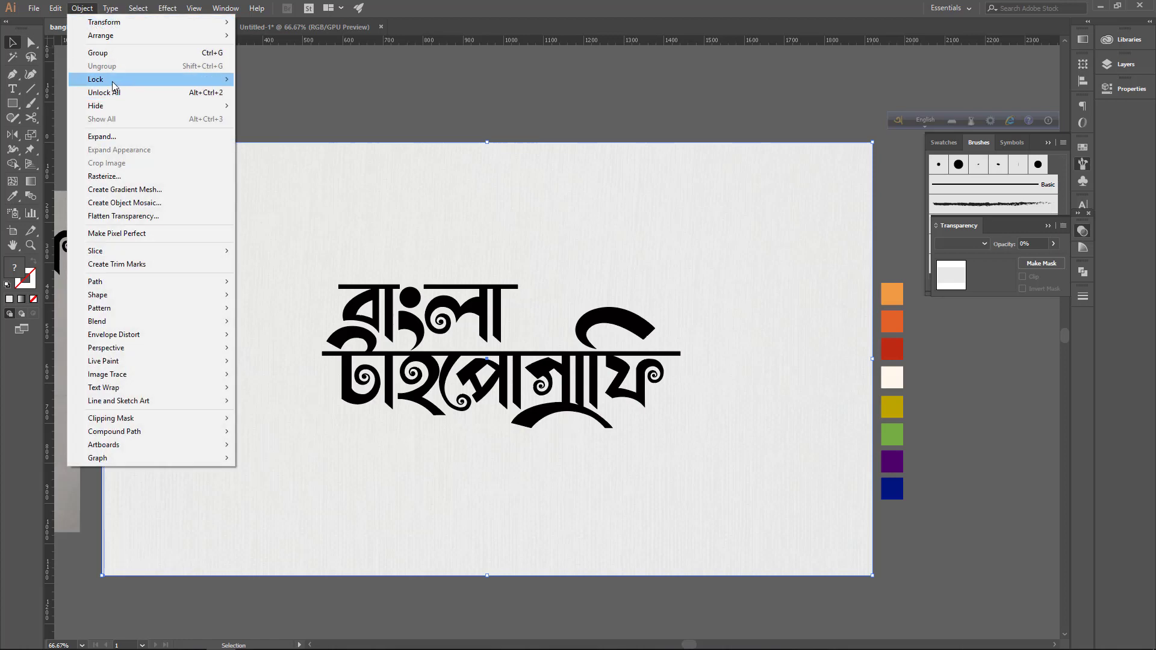
mouse_move(116, 84)
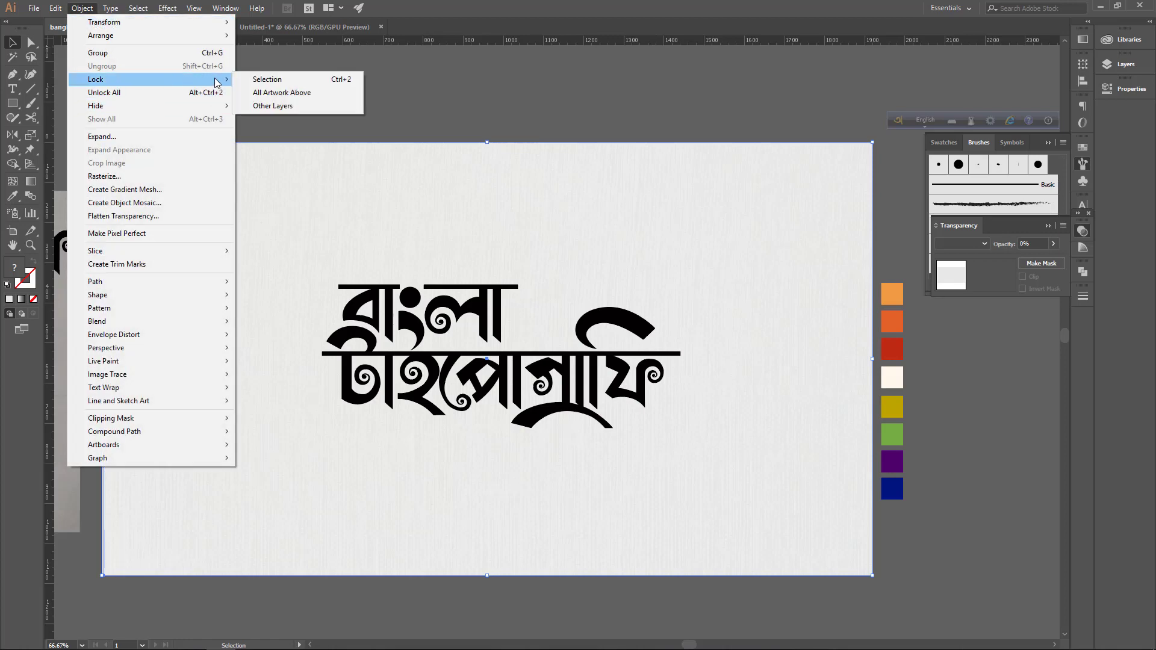
left_click(267, 80)
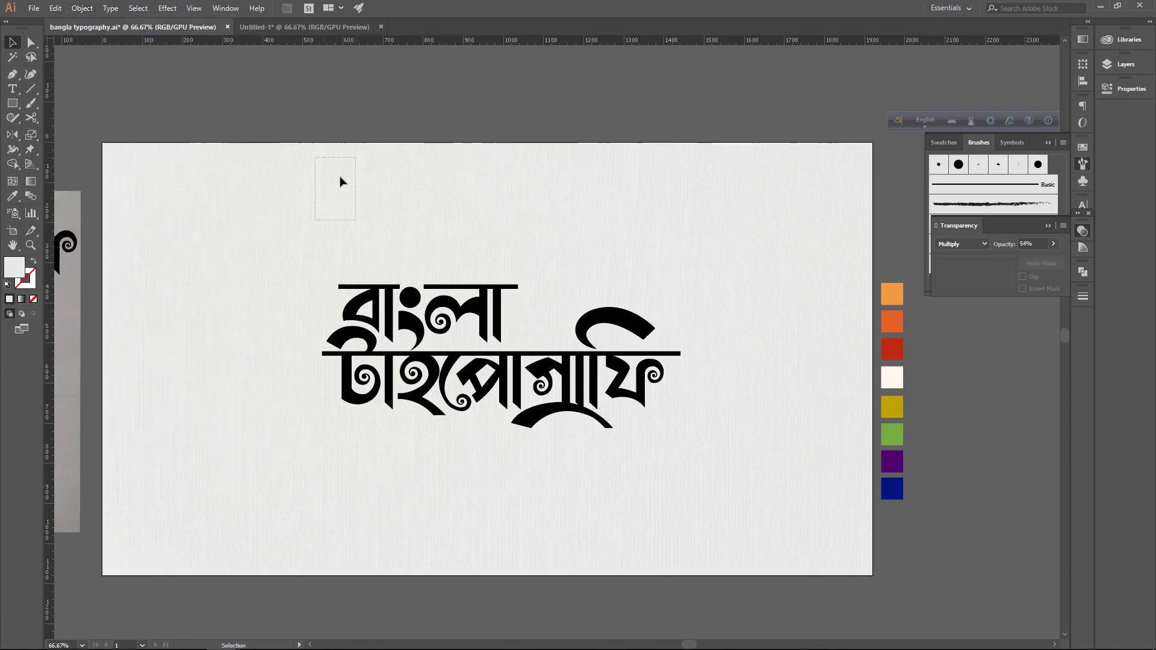
Collapse the open Brushes and Transparency options and move the column of colour squares onto the artboard beside the lettering.
key("ctrl+1")
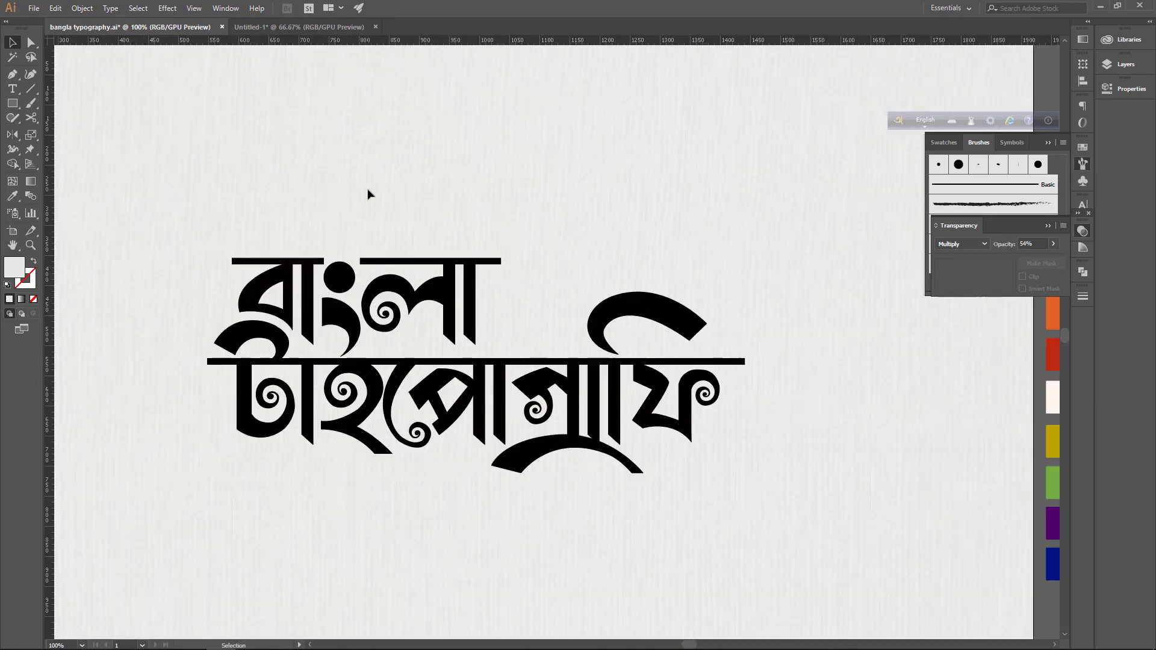
left_click_drag(741, 399, 611, 443)
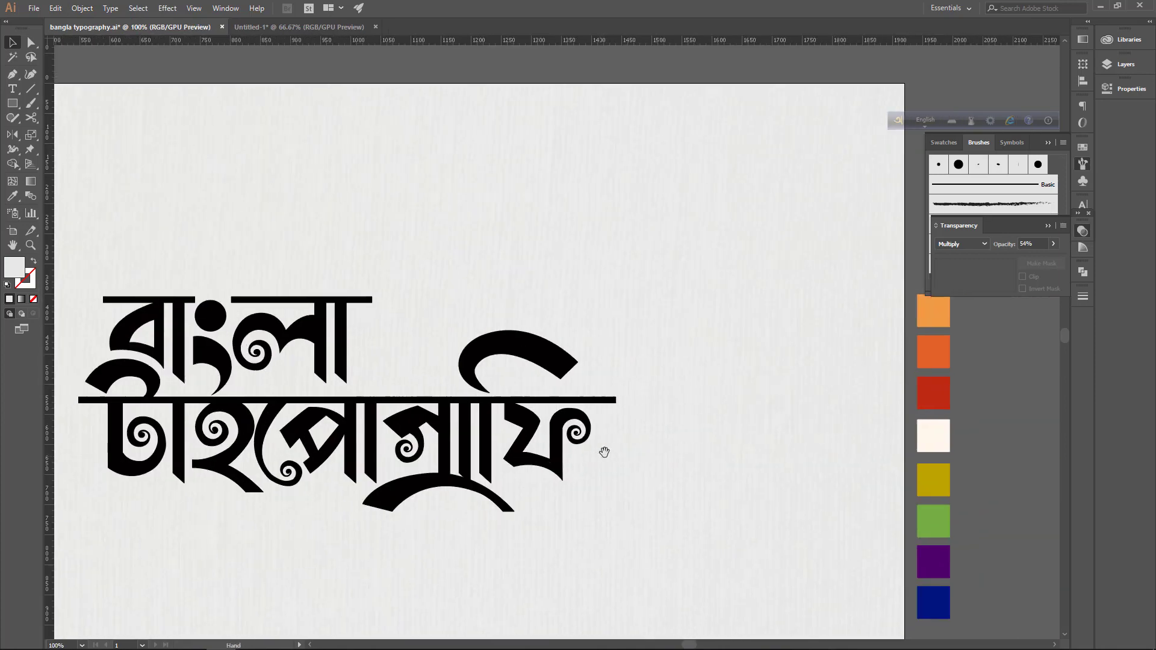
left_click(1048, 144)
left_click_drag(712, 315, 805, 267)
left_click(1048, 226)
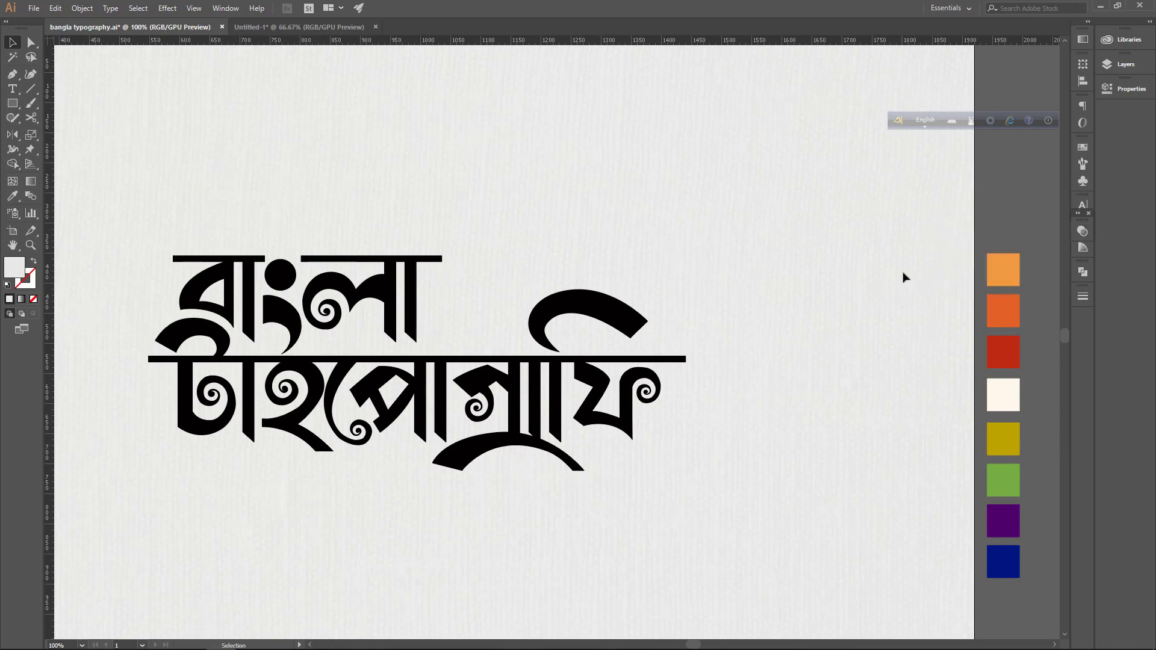
left_click_drag(1034, 604, 1035, 604)
left_click_drag(991, 556, 851, 425)
mouse_move(532, 239)
left_mouse_down()
mouse_move(552, 258)
mouse_move(551, 247)
left_mouse_up()
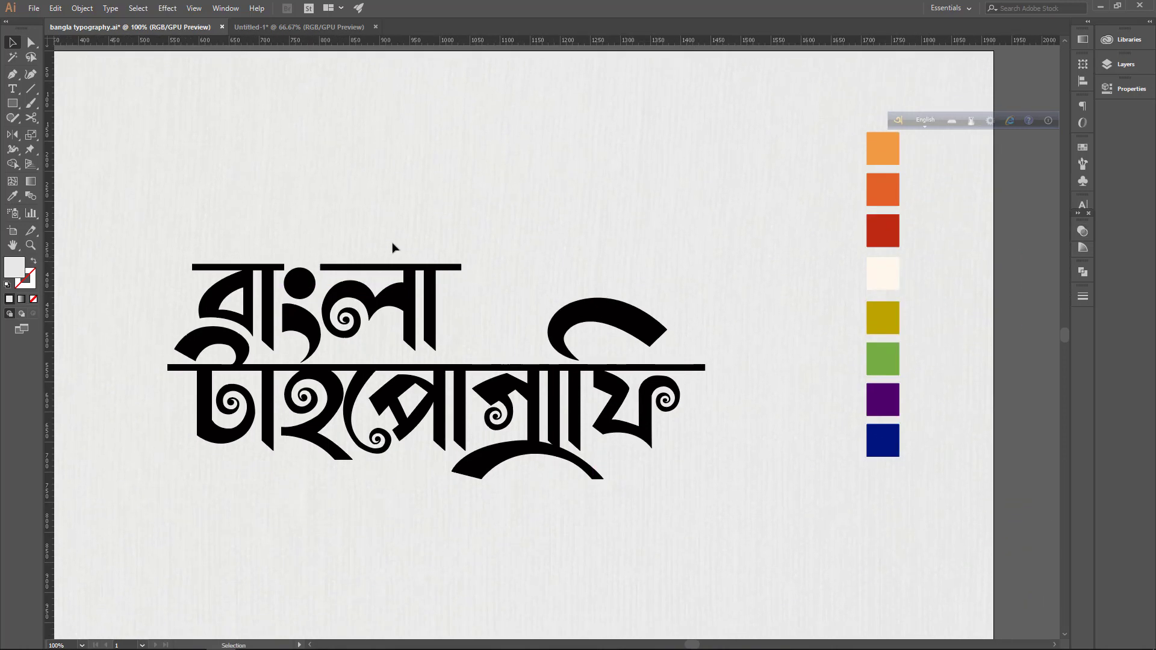
Select the upper word's first letter group and bring up Pathfinder to unite its shapes.
left_click(270, 302)
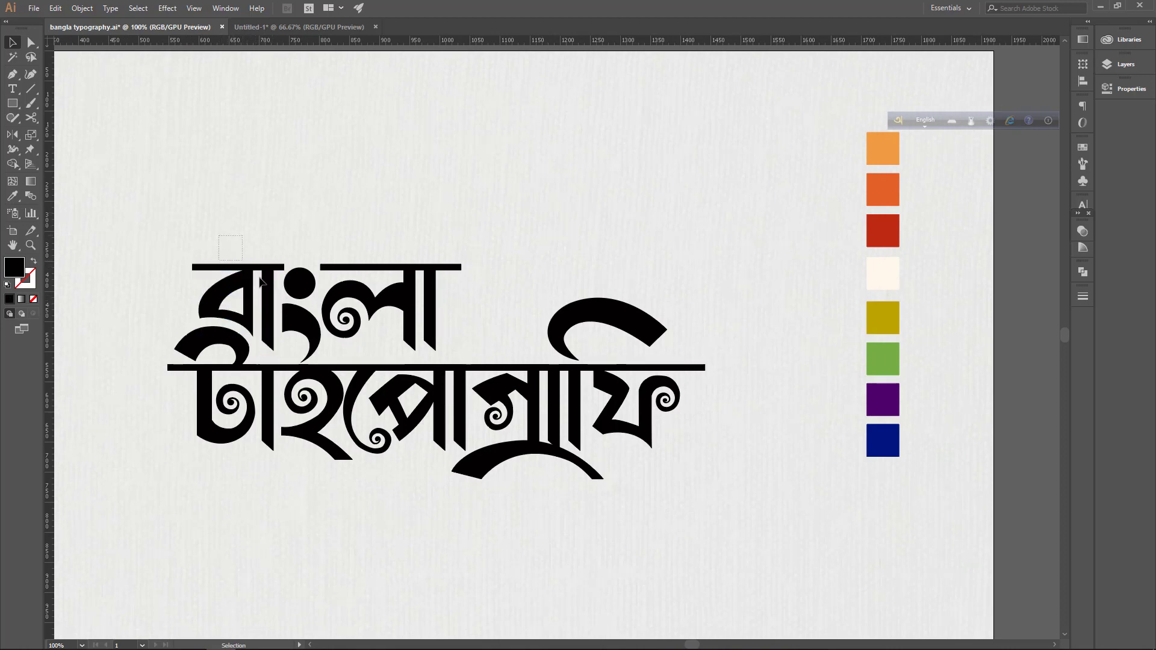
left_click_drag(274, 295, 276, 296)
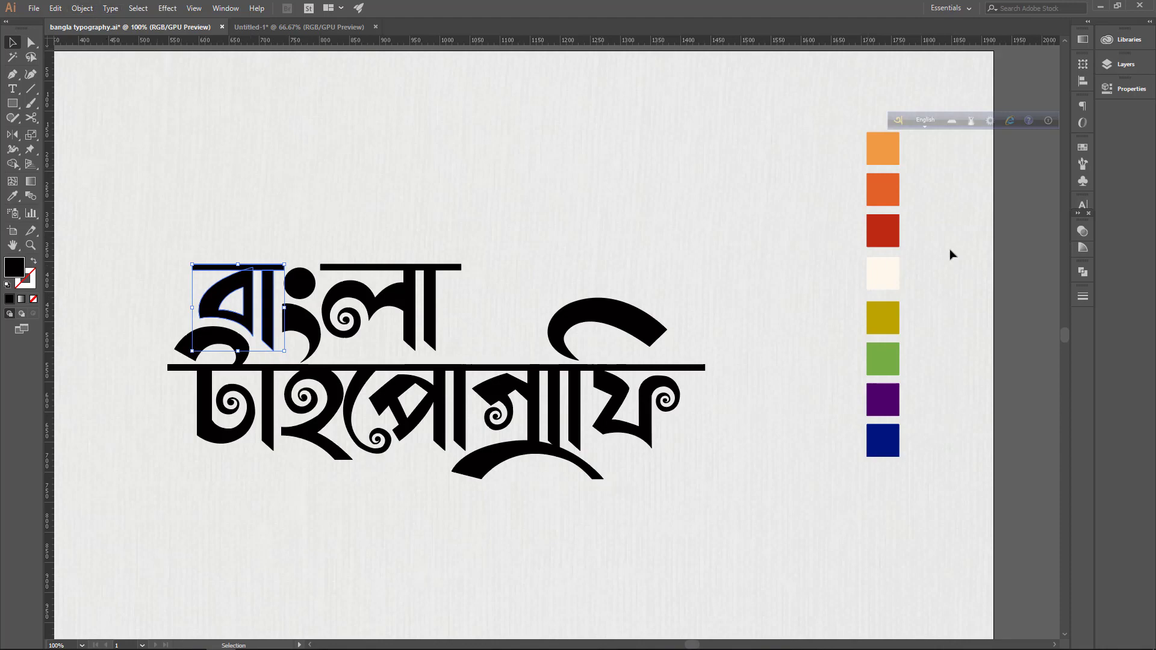
left_click(228, 9)
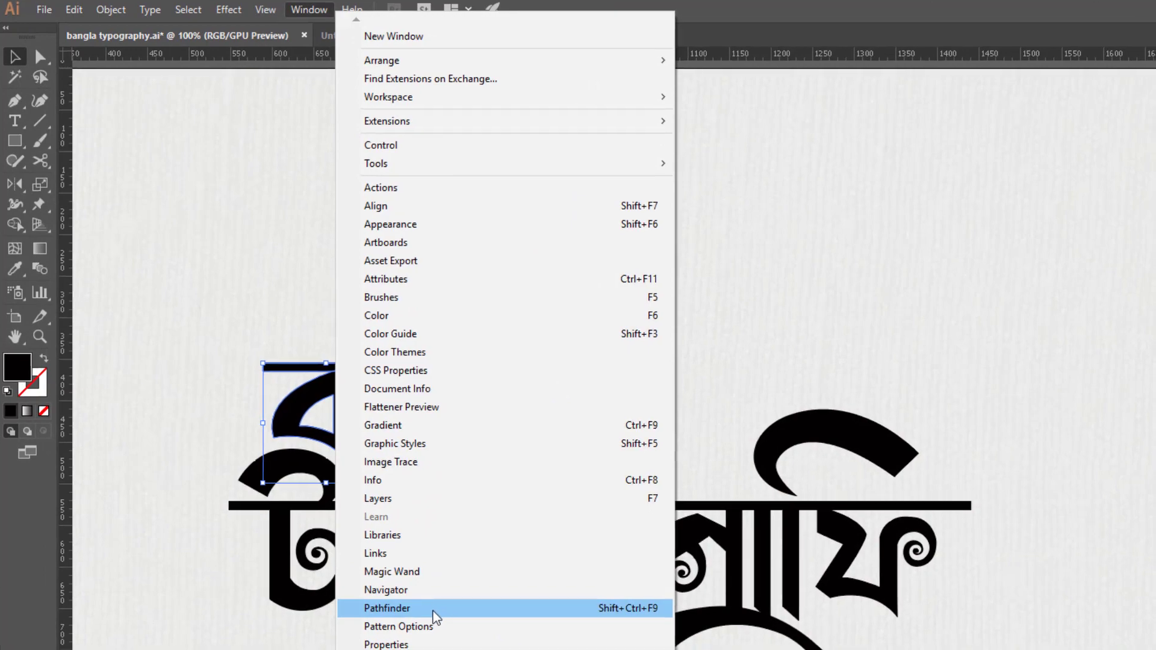
left_click(434, 609)
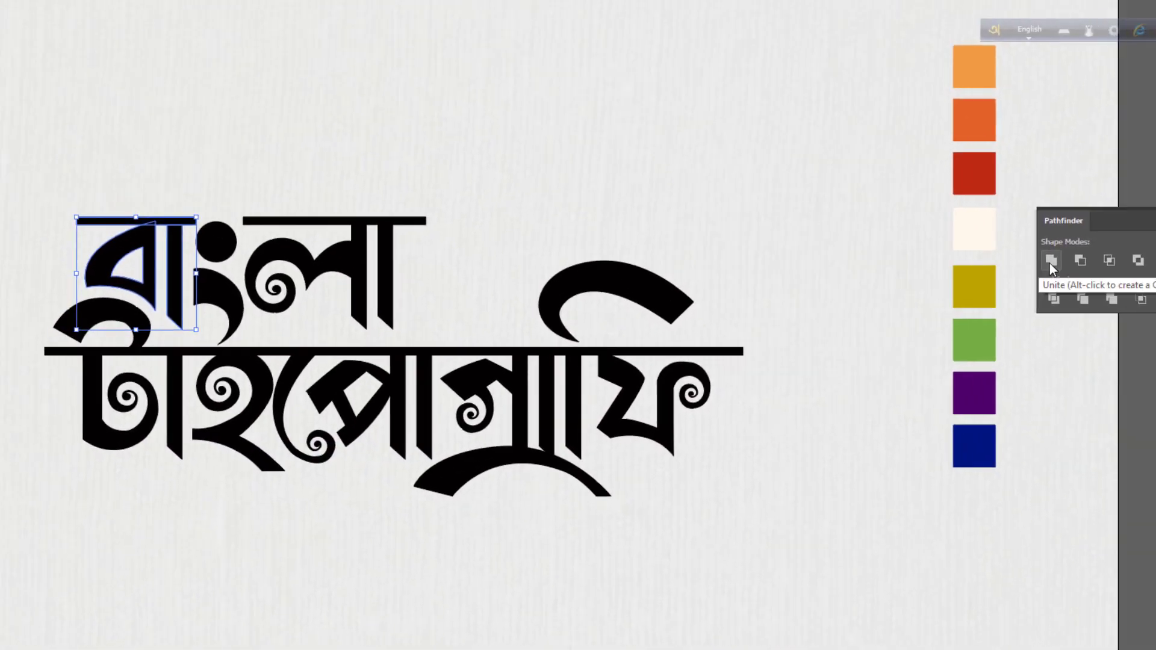
left_click(1118, 239)
left_click(331, 249)
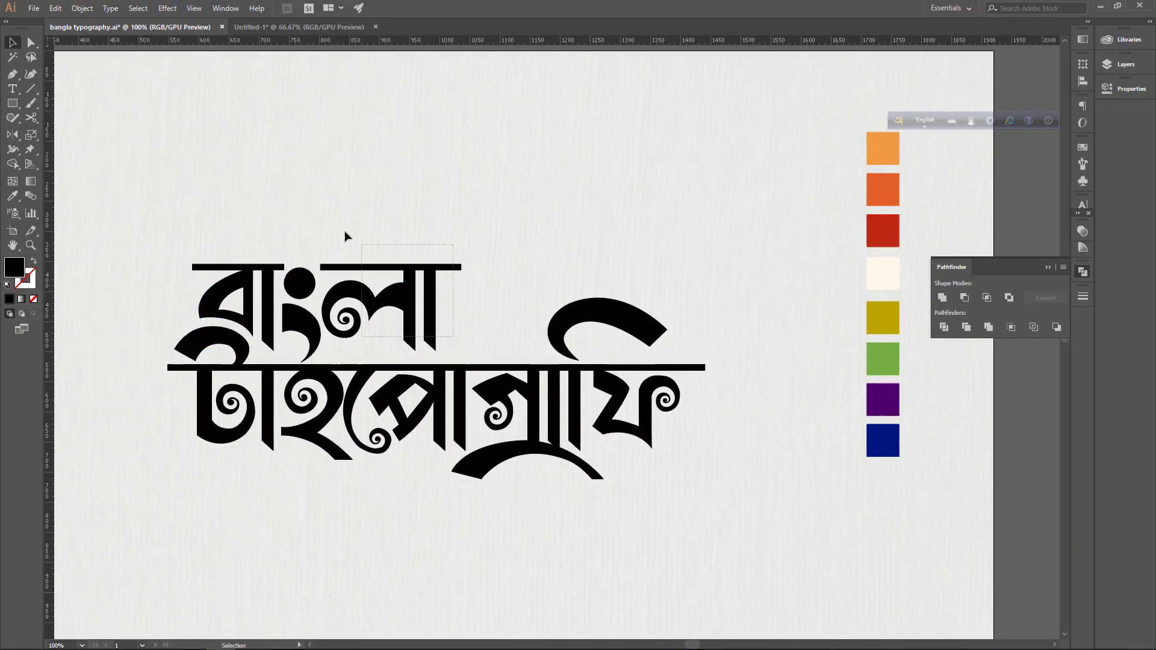
left_click_drag(346, 236, 468, 259)
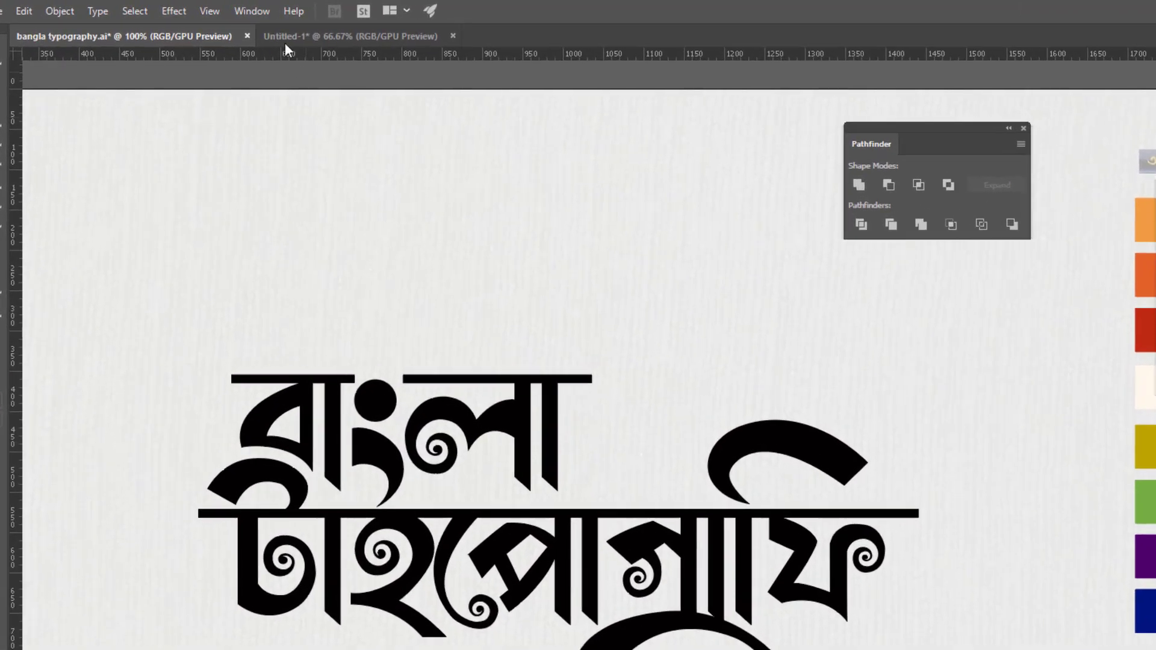
Show the available brushes and start a new calligraphic brush.
left_click(252, 11)
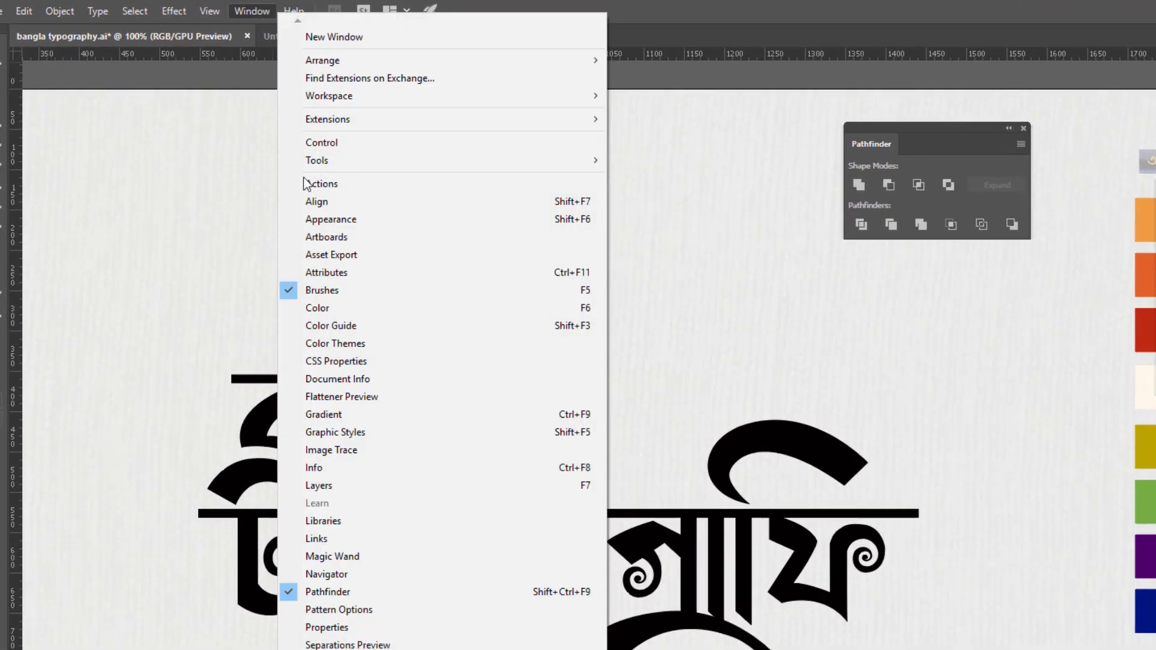
left_click(360, 291)
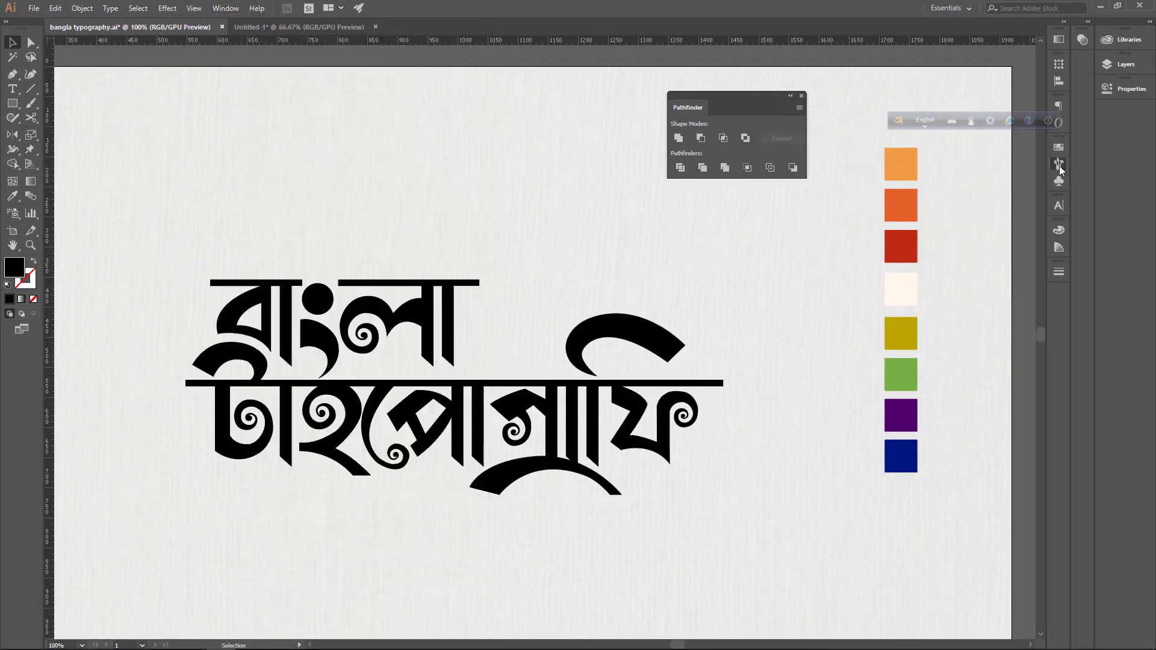
left_click(1059, 165)
left_click(909, 285)
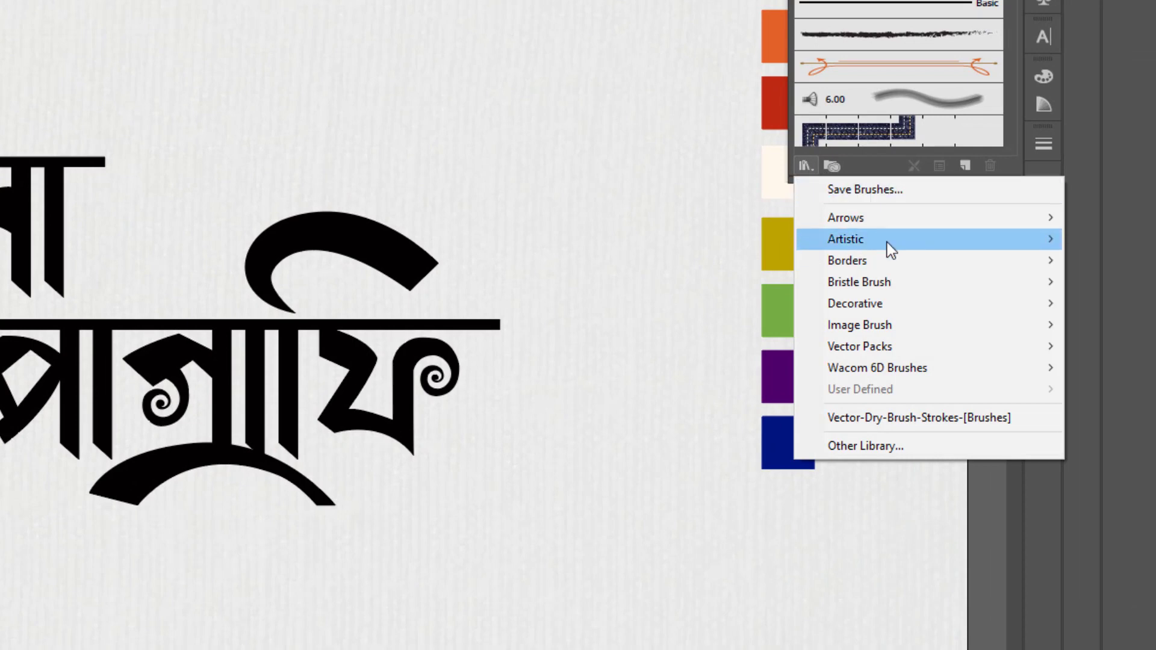
mouse_move(887, 240)
left_click(758, 153)
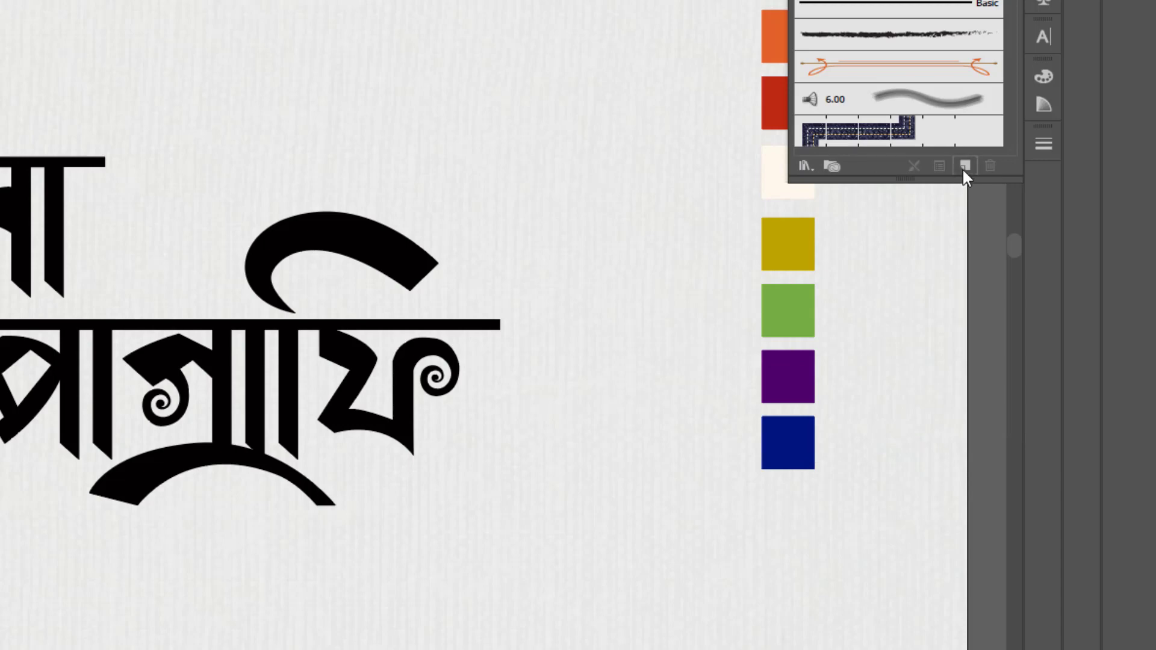
left_click(963, 166)
left_click(208, 354)
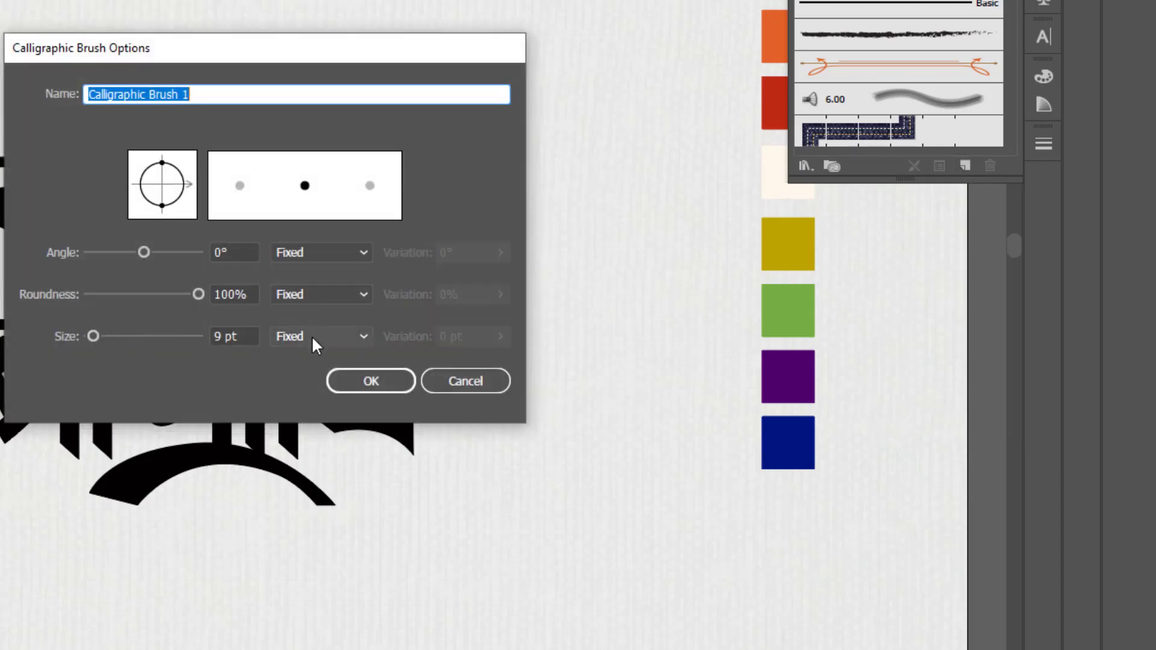
Make the calligraphic brush's size respond to pressure with a 9 pt variation and create the brush.
left_click(312, 335)
left_click(333, 378)
left_click(328, 338)
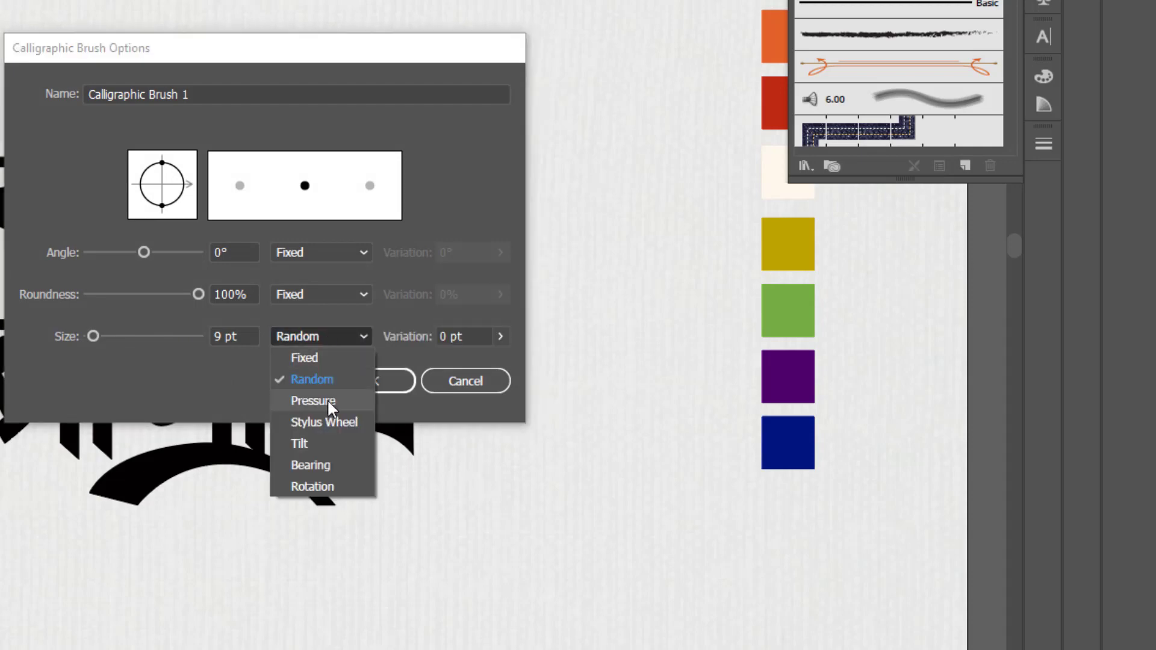
left_click(329, 401)
left_click(500, 336)
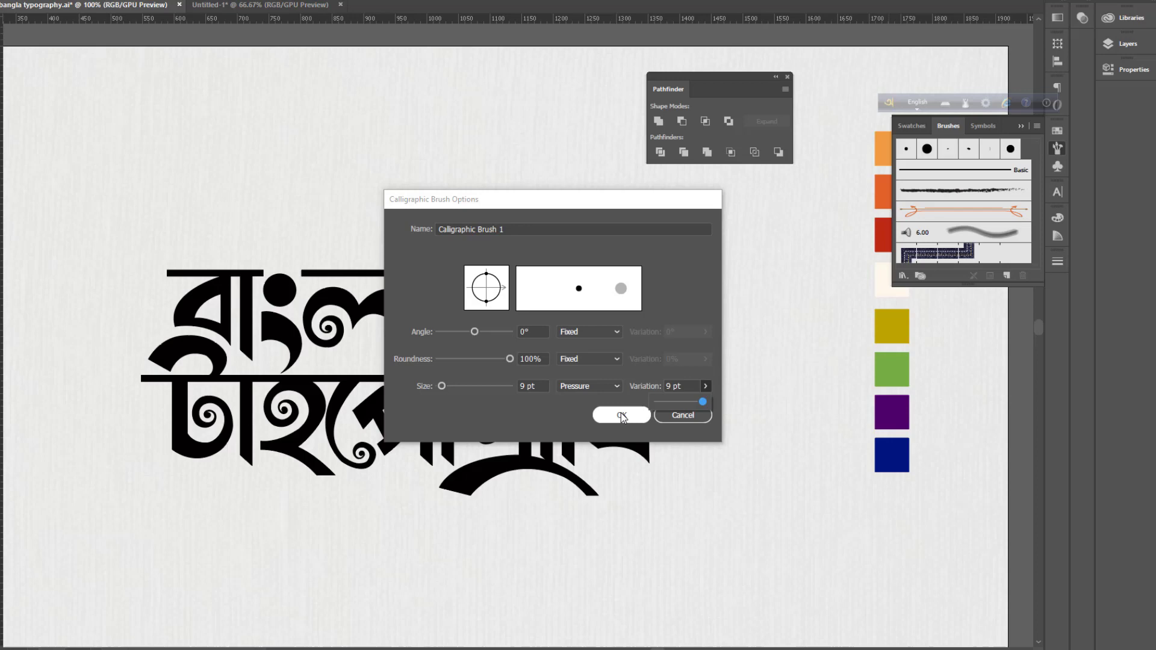
left_click(371, 378)
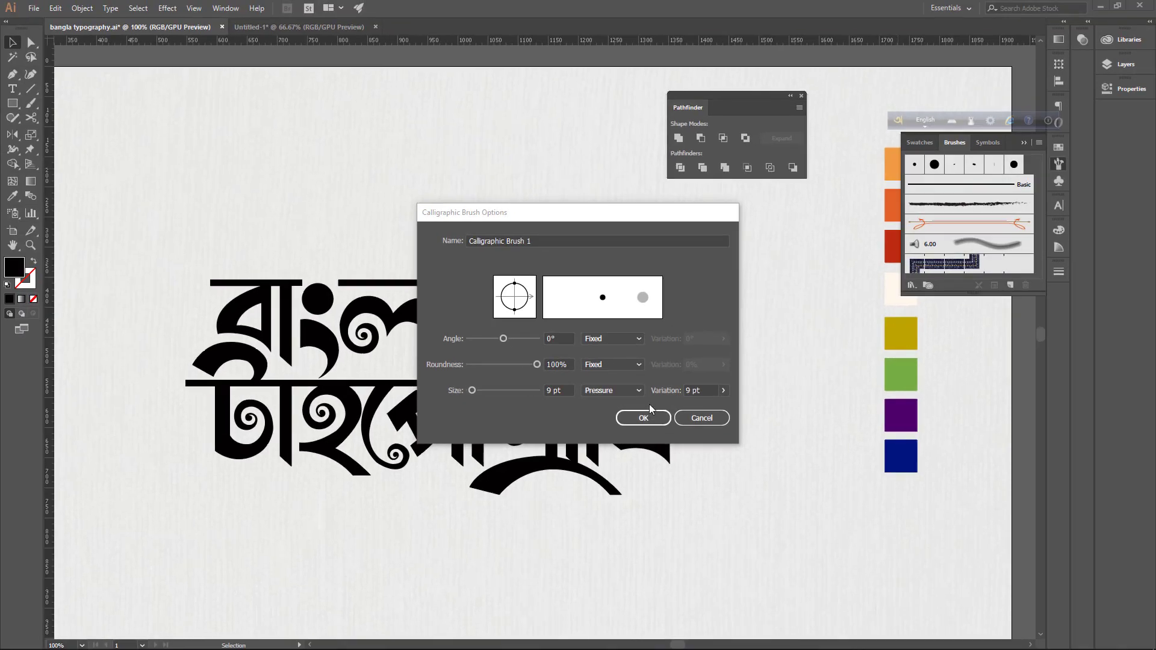
left_click(645, 416)
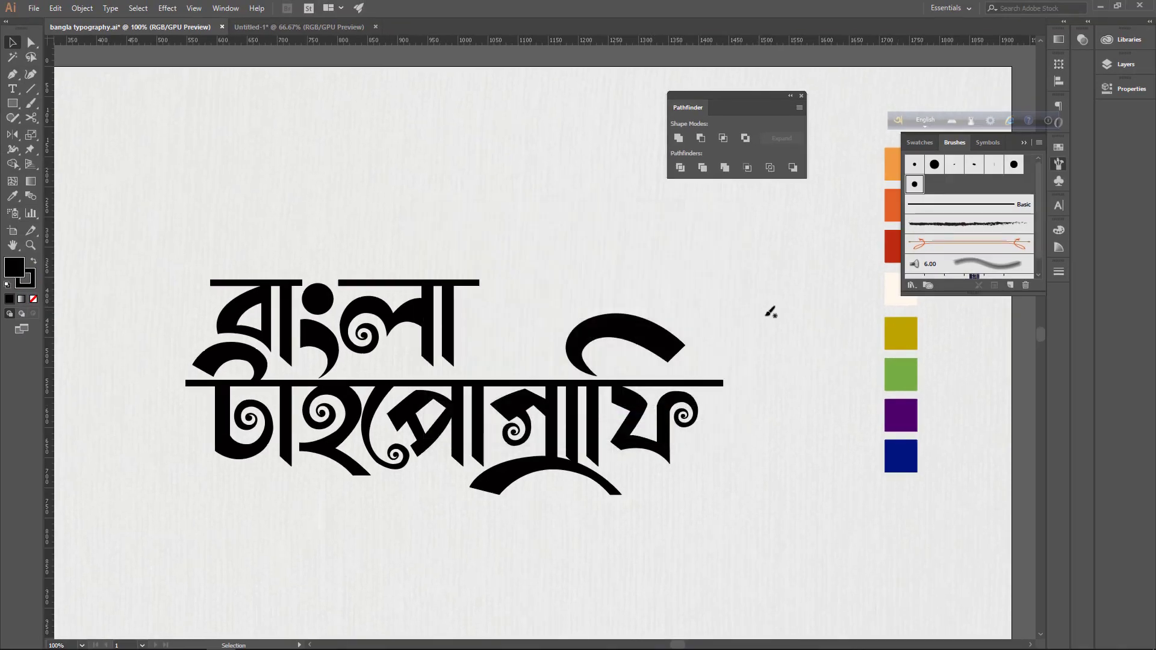
Test the new brush with wavy freehand strokes in the empty area beside the lettering, undoing each stroke.
left_click_drag(776, 299, 746, 491)
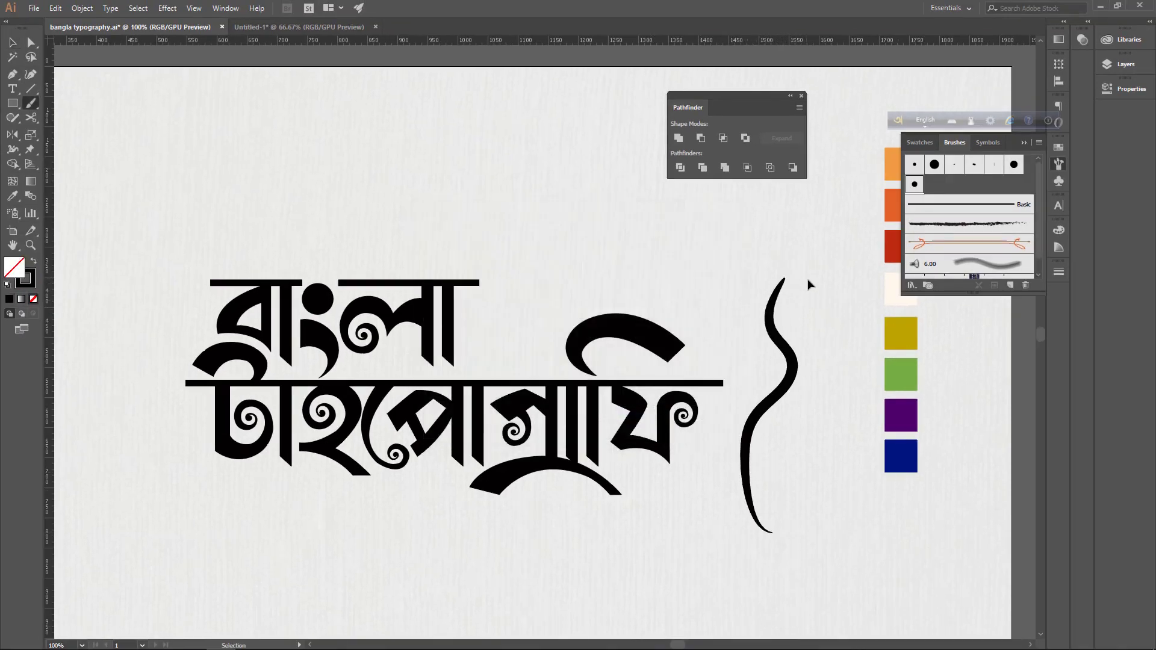
key("ctrl+z")
mouse_move(785, 256)
left_mouse_down()
mouse_move(785, 476)
mouse_move(768, 554)
left_mouse_up()
key("ctrl+z")
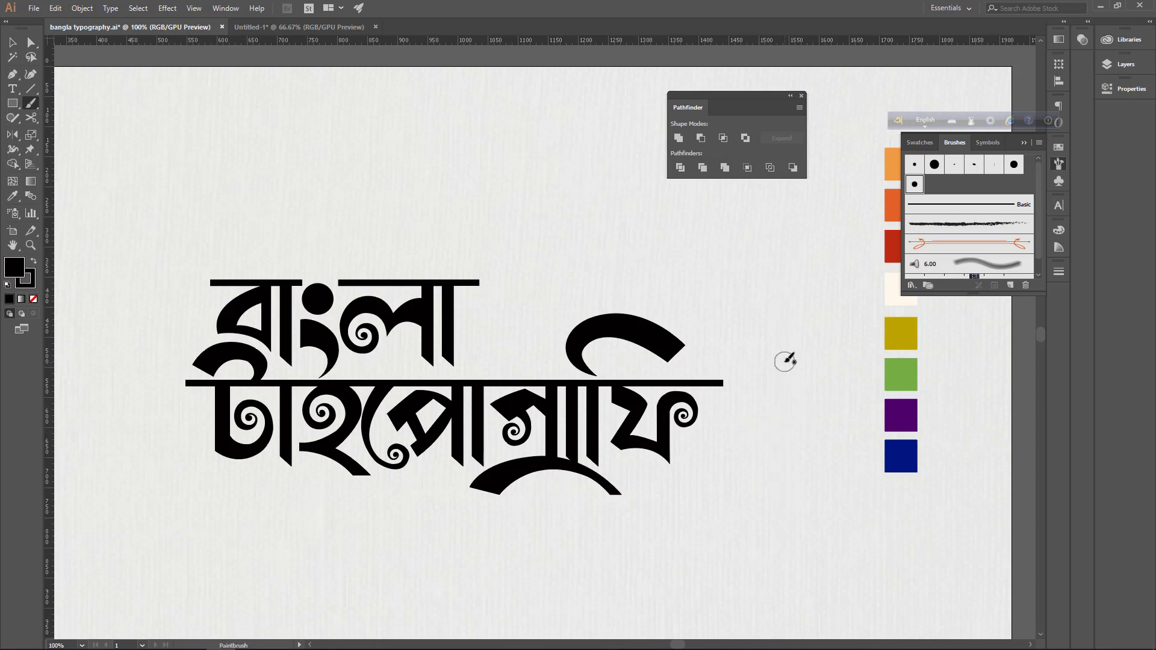
left_click_drag(792, 287, 765, 552)
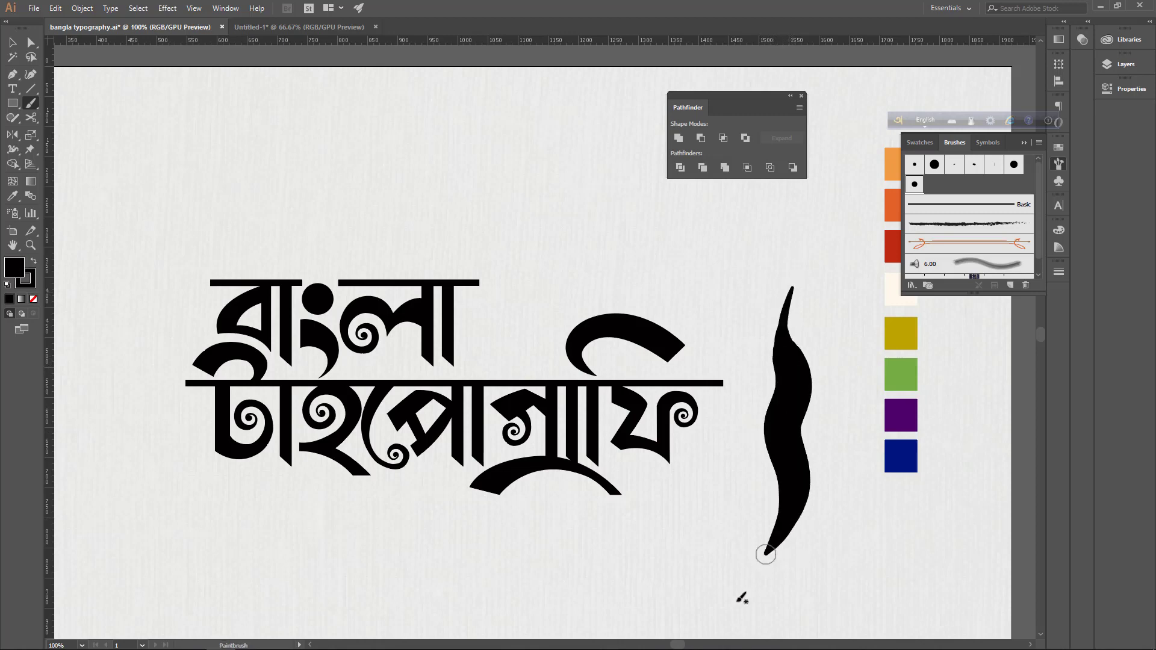
key("ctrl+z")
left_click_drag(784, 286, 766, 559)
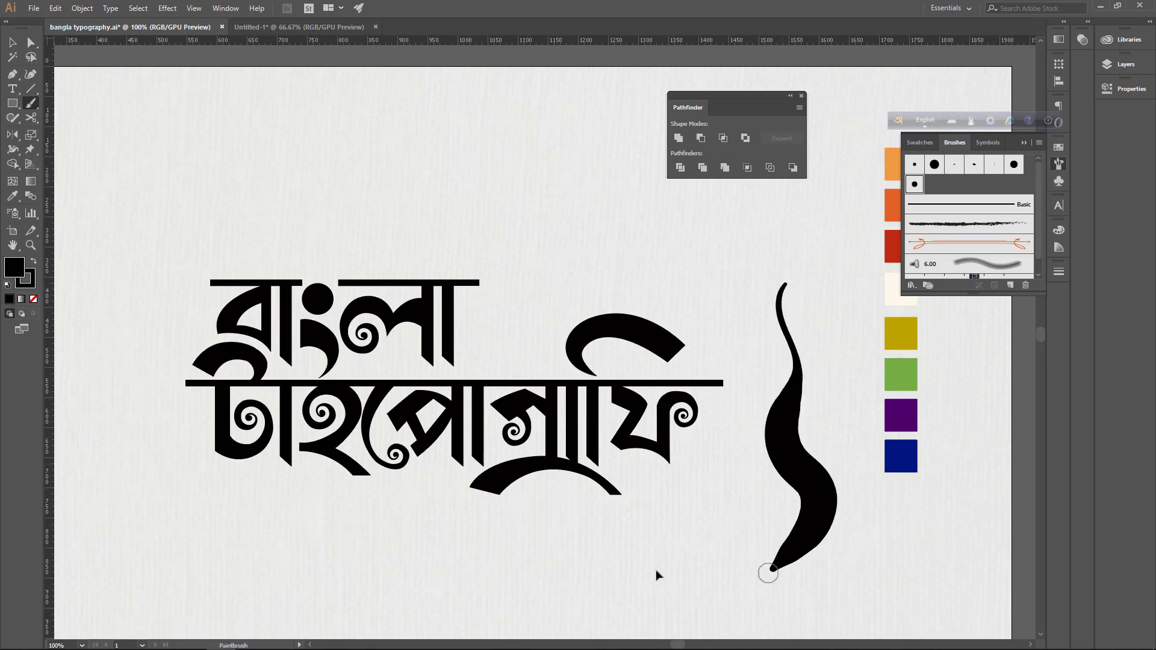
key("ctrl+z")
Fill the upper word's first letter with the red square's colour and detach the Brushes options beside the colour squares.
left_click(292, 313)
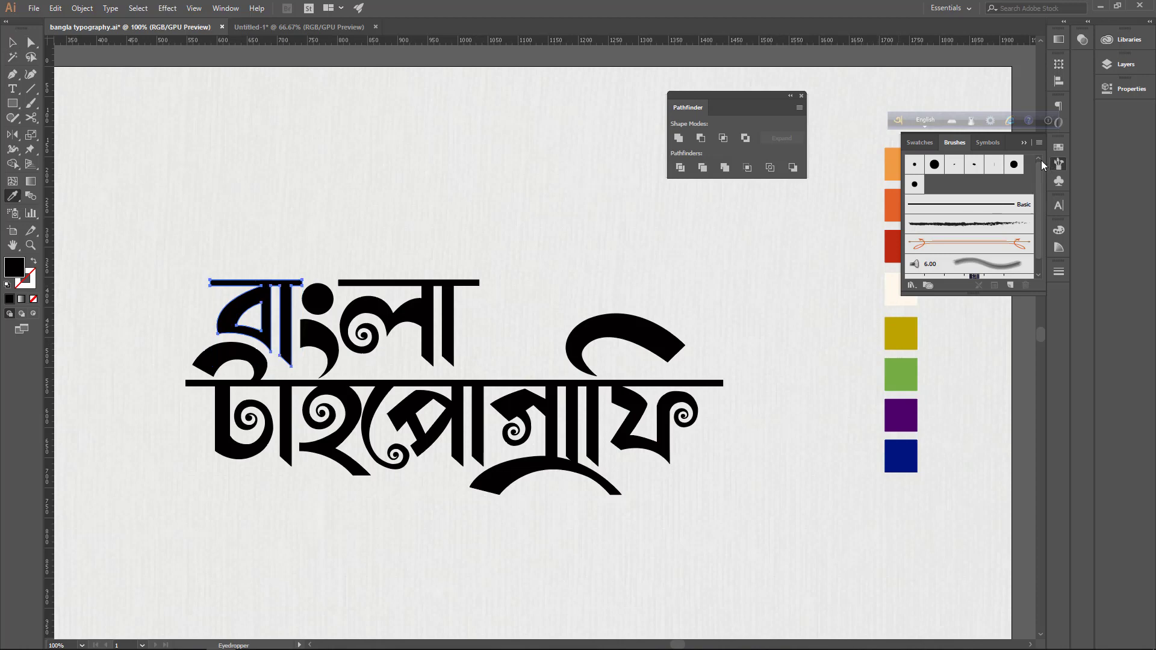
left_click_drag(1005, 140, 1034, 339)
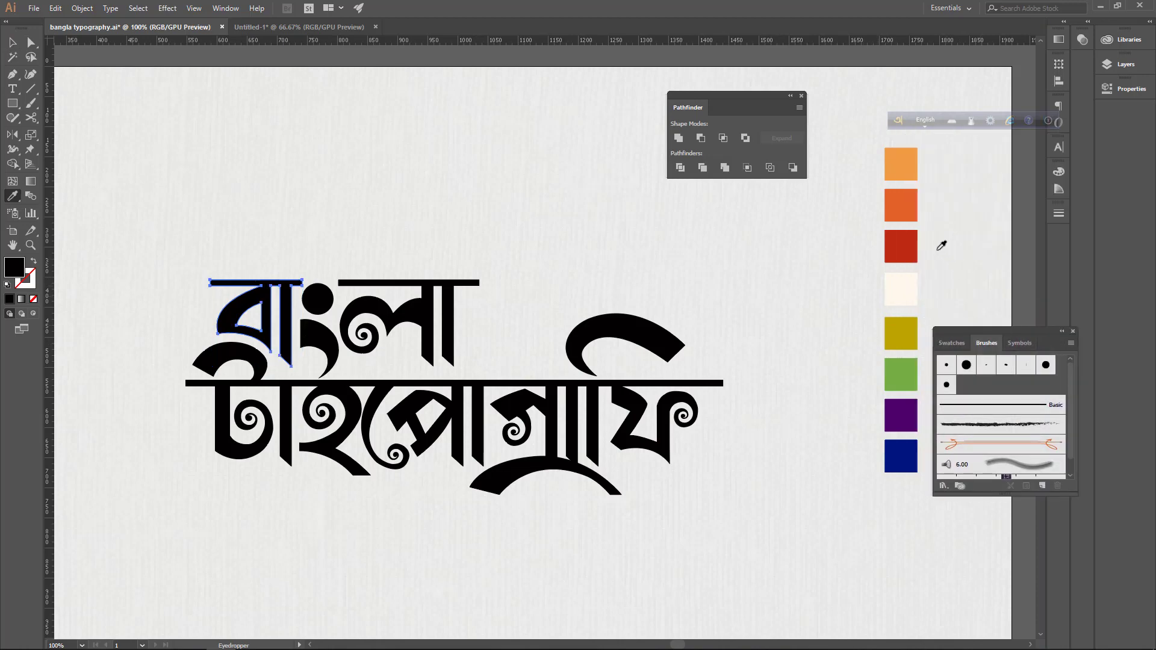
left_click(913, 245)
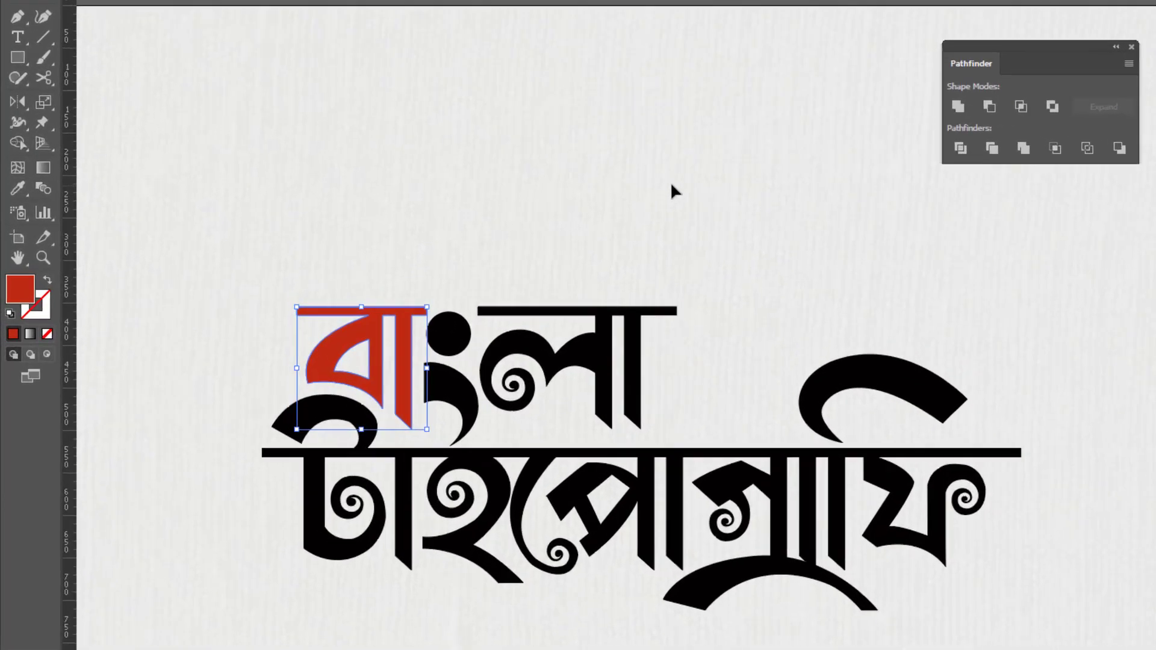
Turn on Draw Inside mode for the red letter and deselect it.
left_click(456, 383)
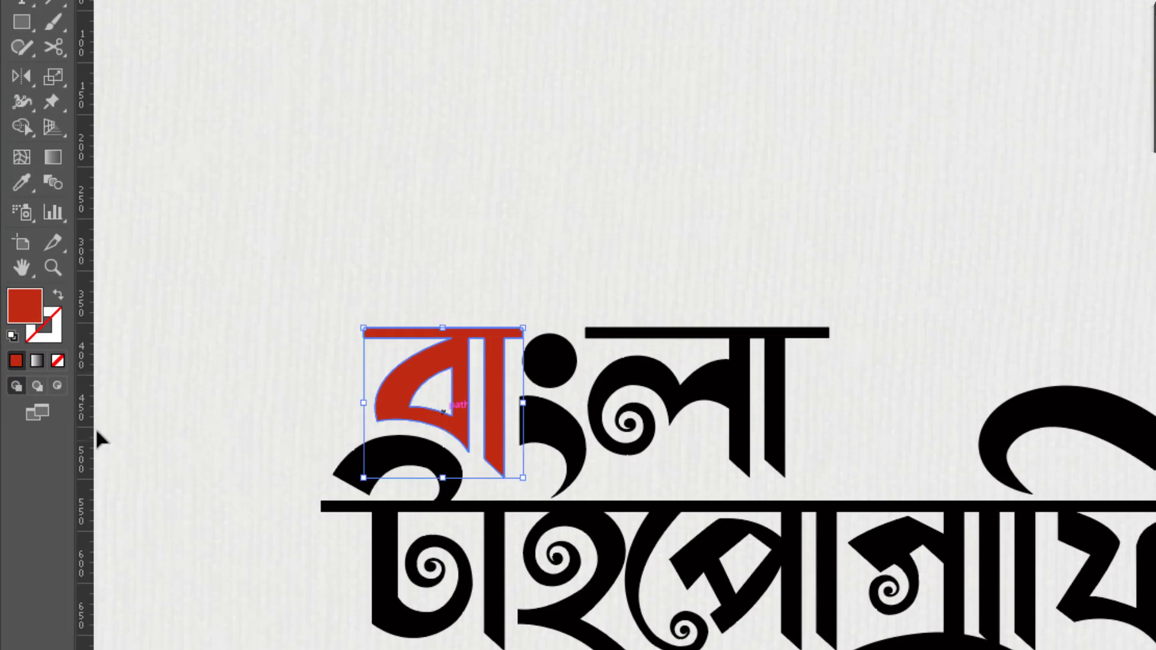
left_click(60, 385)
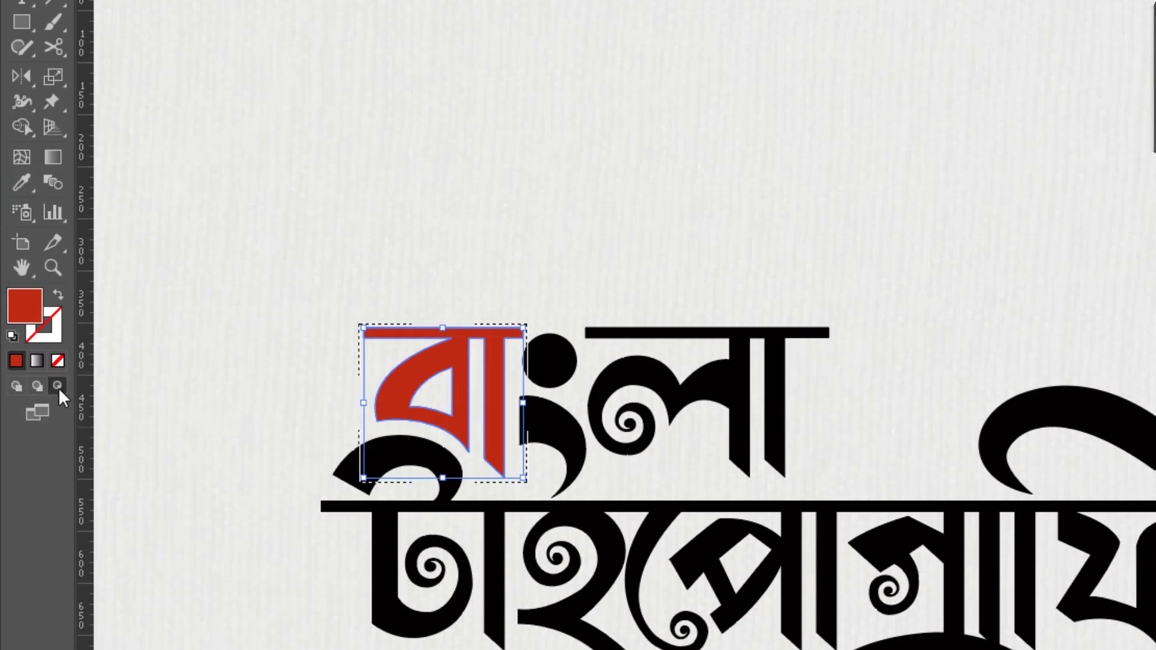
left_click(270, 432)
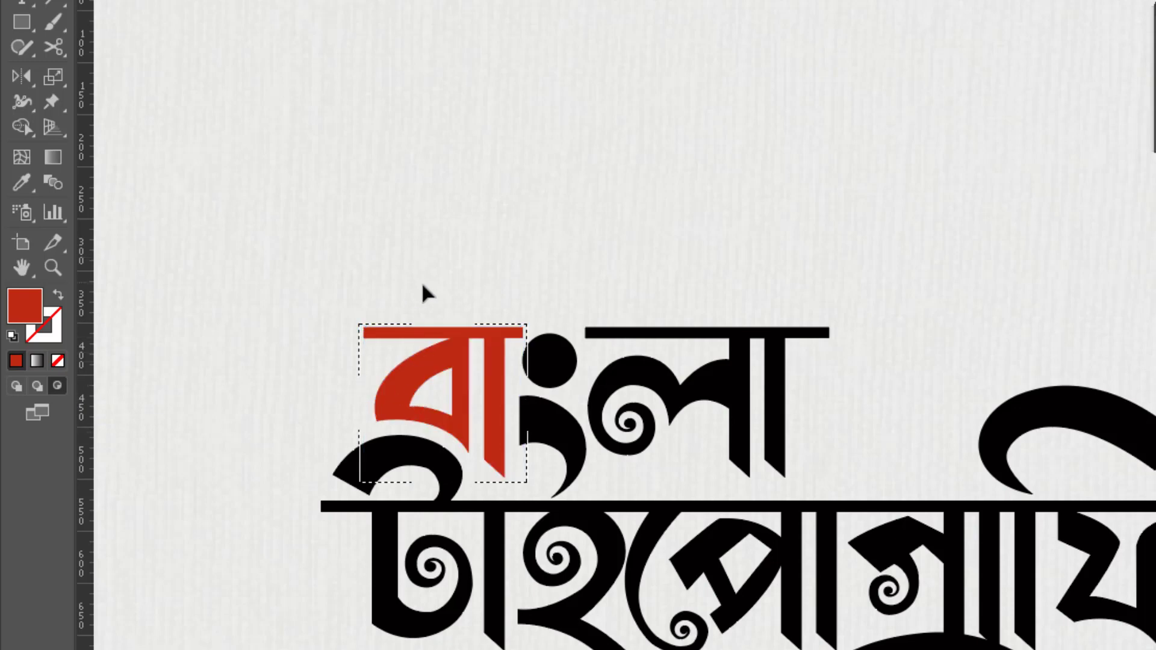
Sample the dark orange square and paint a diagonal dark-orange band inside the red letter's middle with the Paintbrush.
left_click(49, 44)
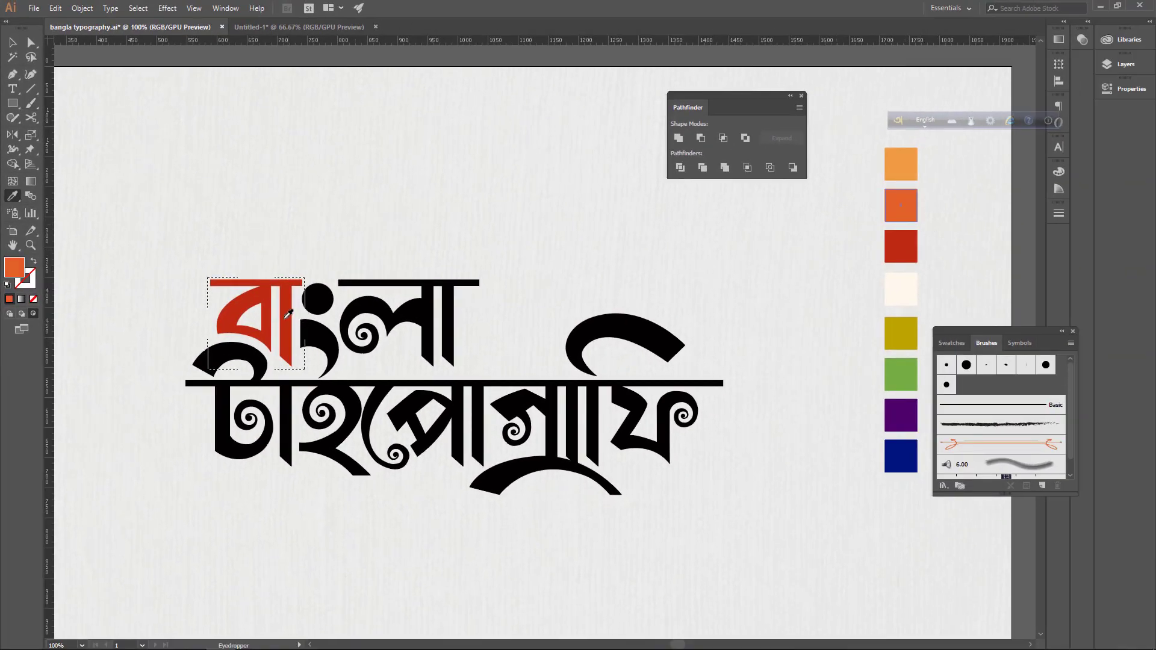
key("b")
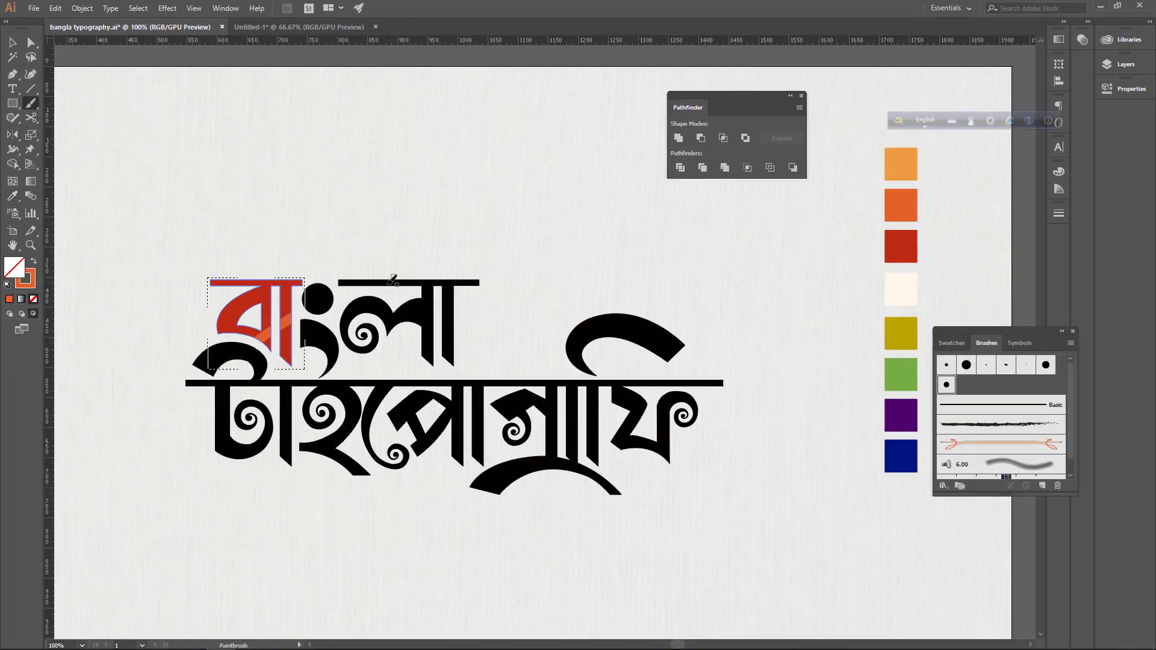
key("ctrl+z")
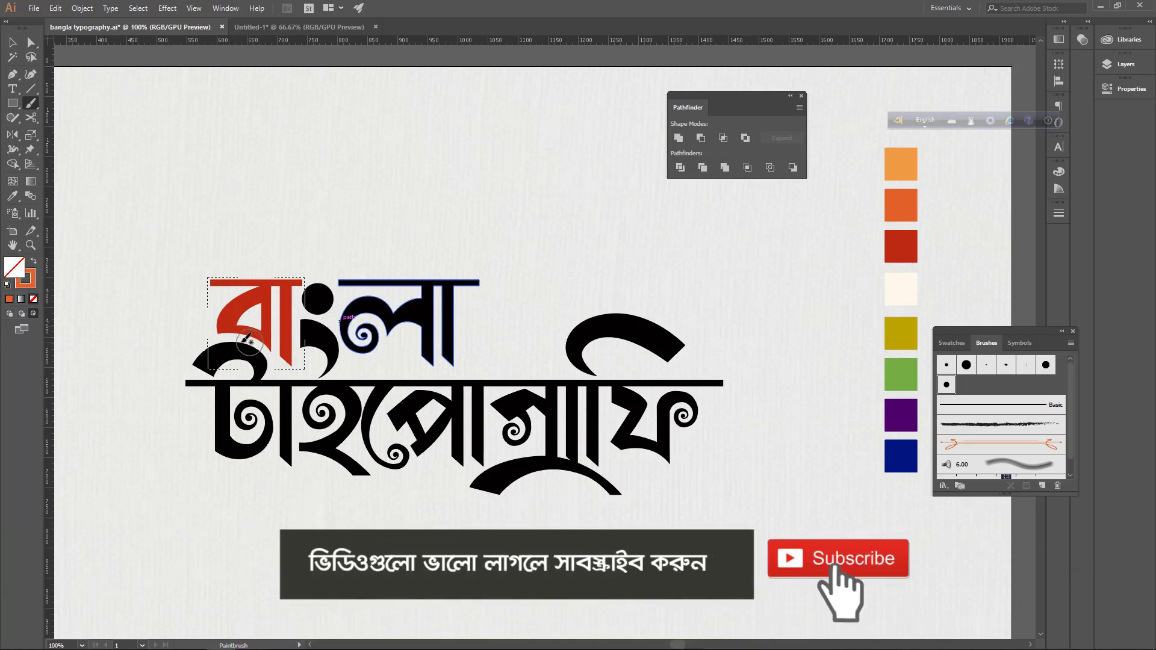
mouse_move(205, 362)
left_mouse_down()
mouse_move(288, 295)
mouse_move(234, 353)
left_mouse_up()
key("ctrl+z")
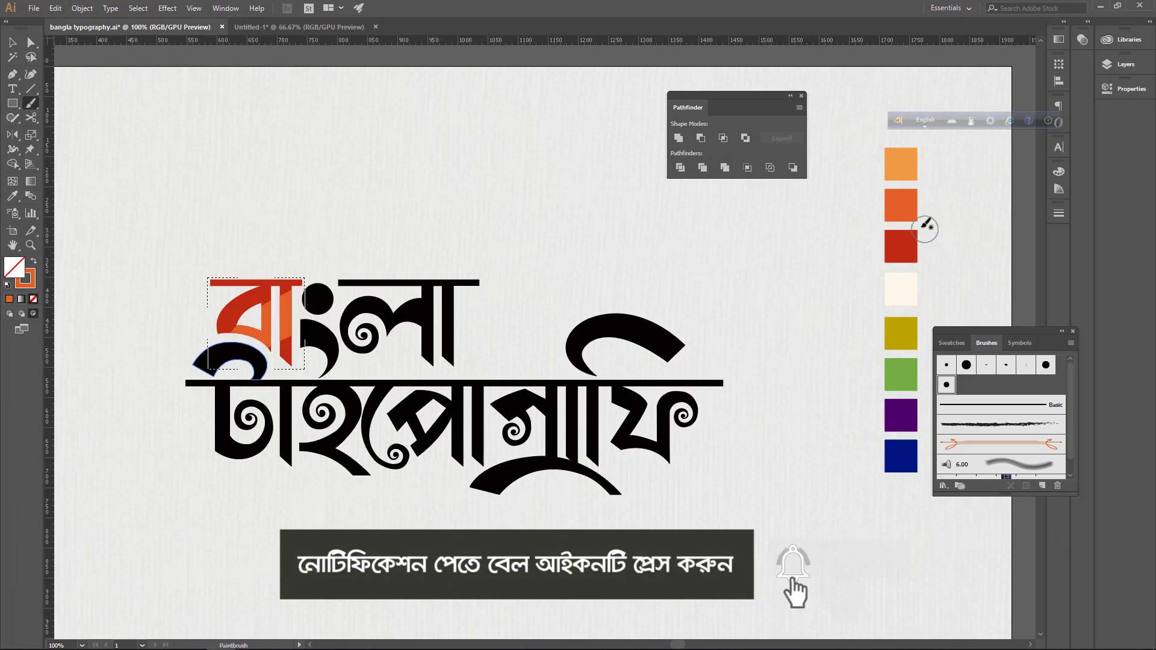
Sample the light orange square and paint the upper-left part of the first letter with it, redoing strokes until one fits.
key("i")
left_click(910, 149)
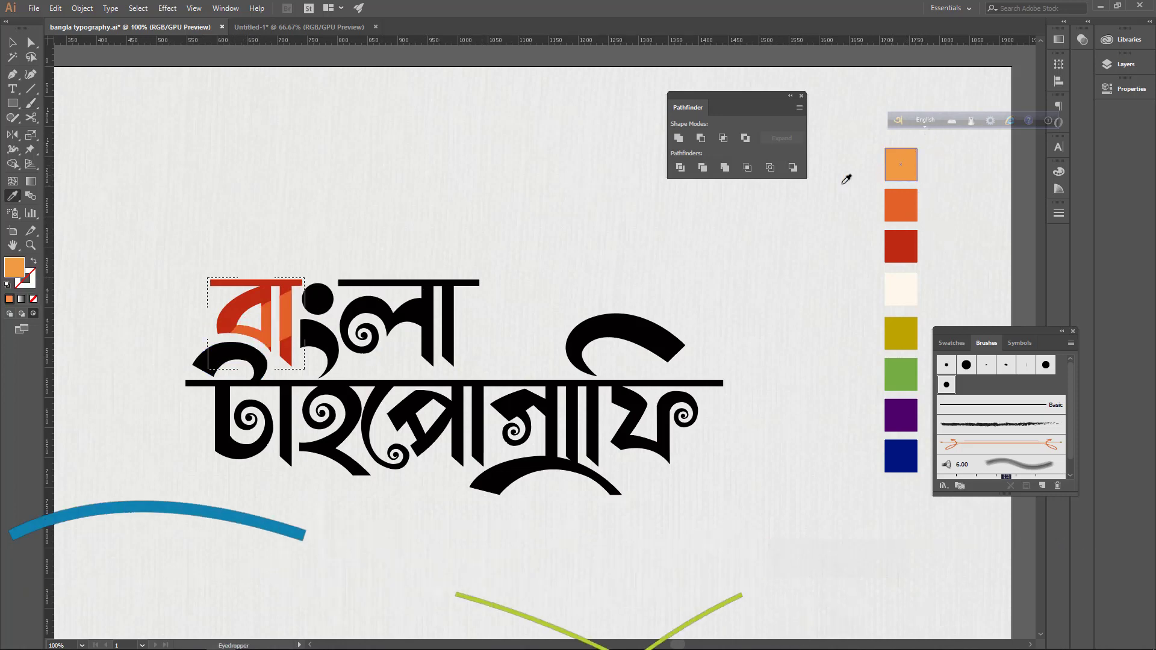
key("b")
left_click_drag(202, 353, 319, 273)
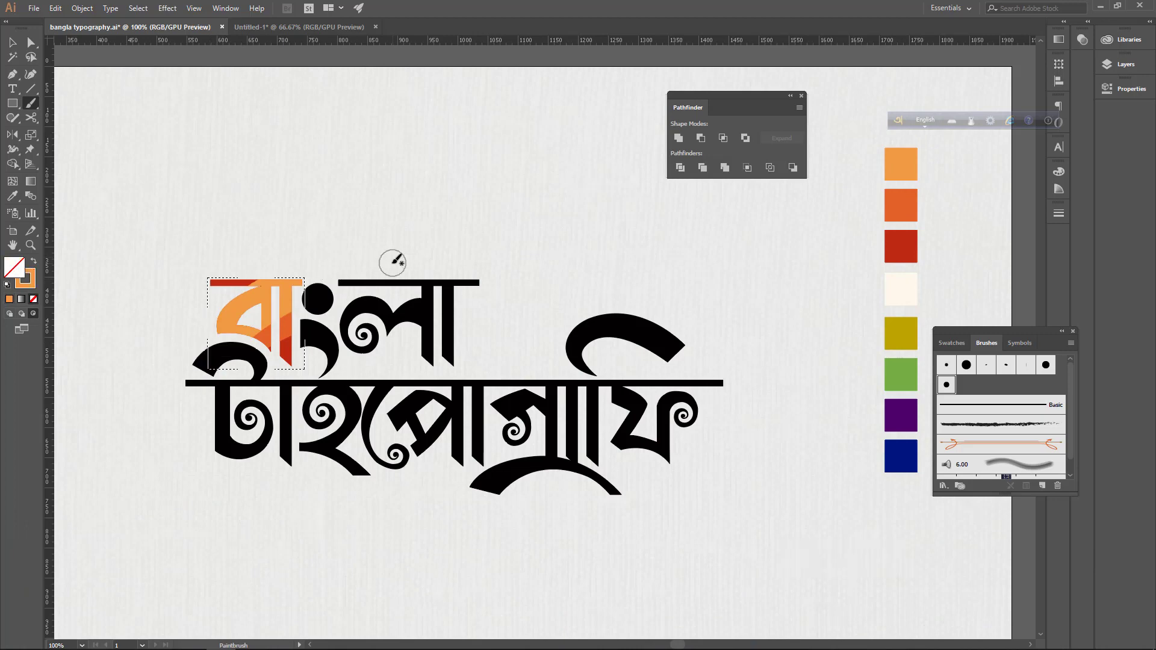
key("ctrl+z")
left_click_drag(228, 315, 387, 242)
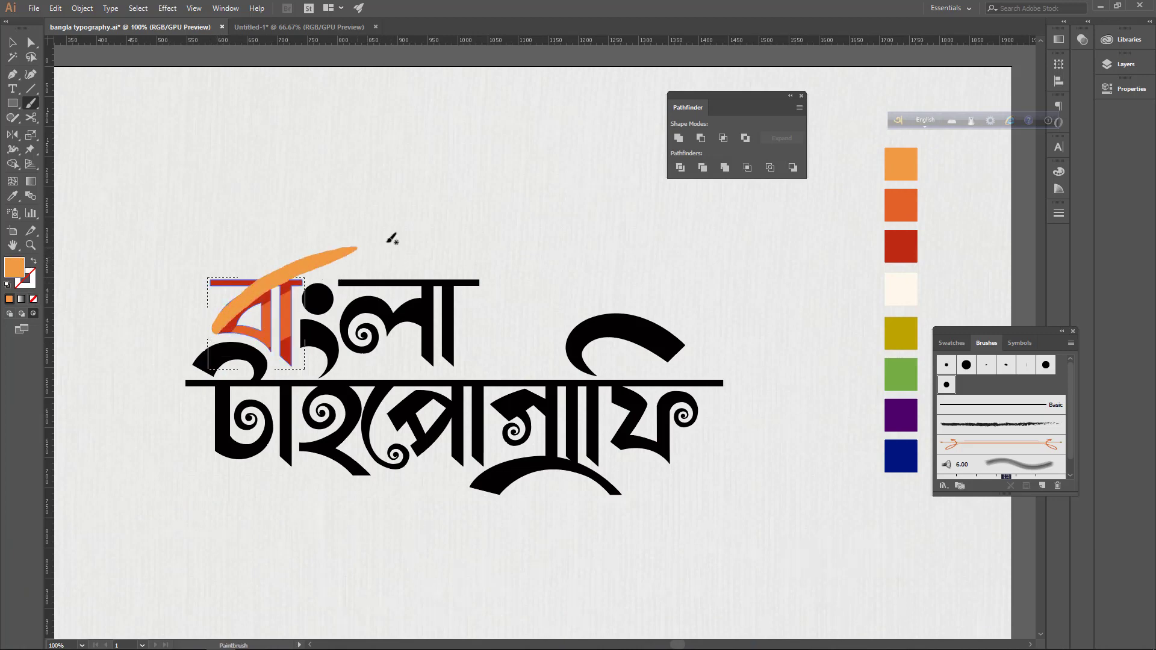
key("ctrl+z")
mouse_move(212, 322)
left_mouse_down()
mouse_move(225, 292)
mouse_move(399, 220)
left_mouse_up()
key("ctrl+z")
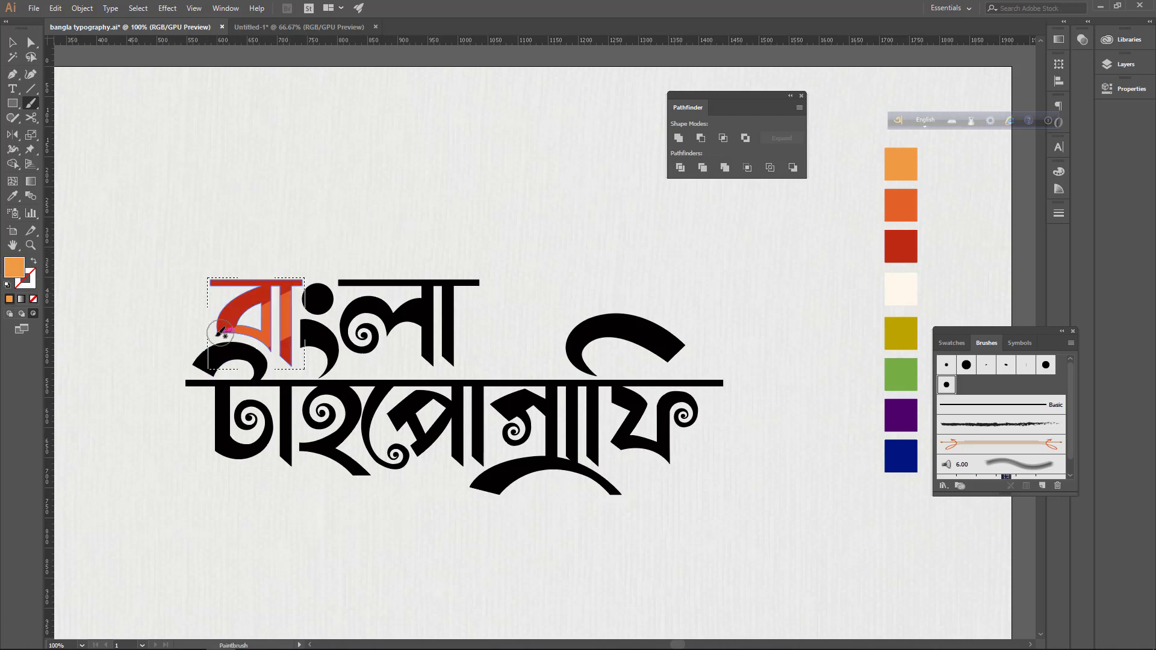
left_click_drag(210, 337, 392, 210)
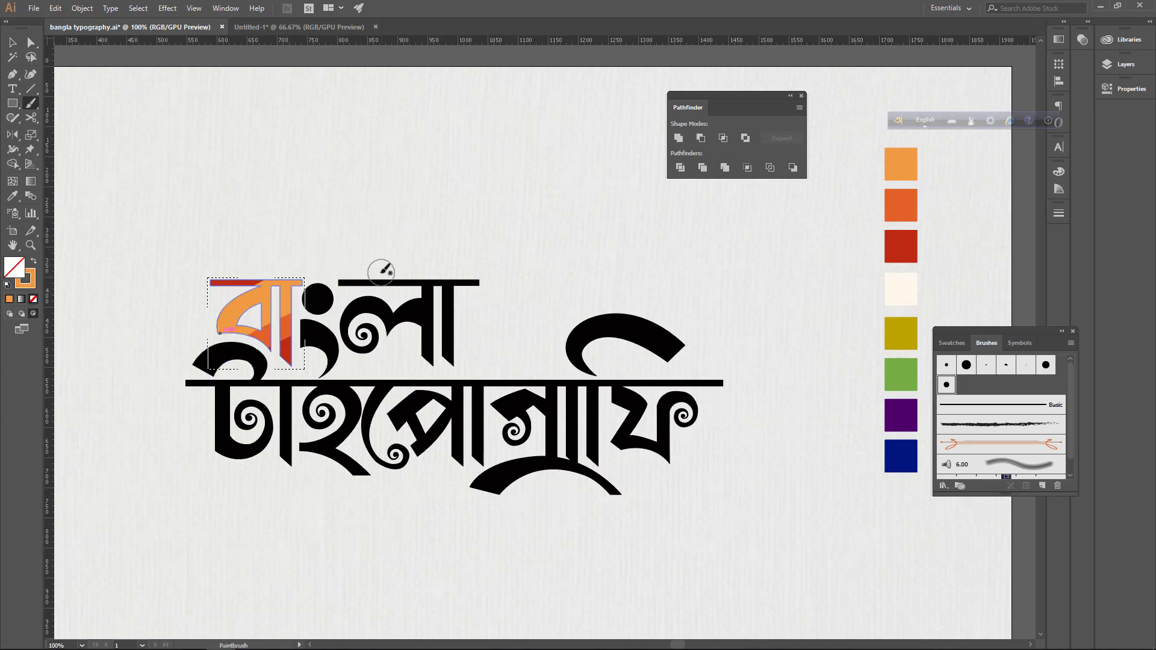
Sample the cream square and paint short, thin cream highlights along the outer curve of the first letter, one low and one near the top.
left_click(909, 290)
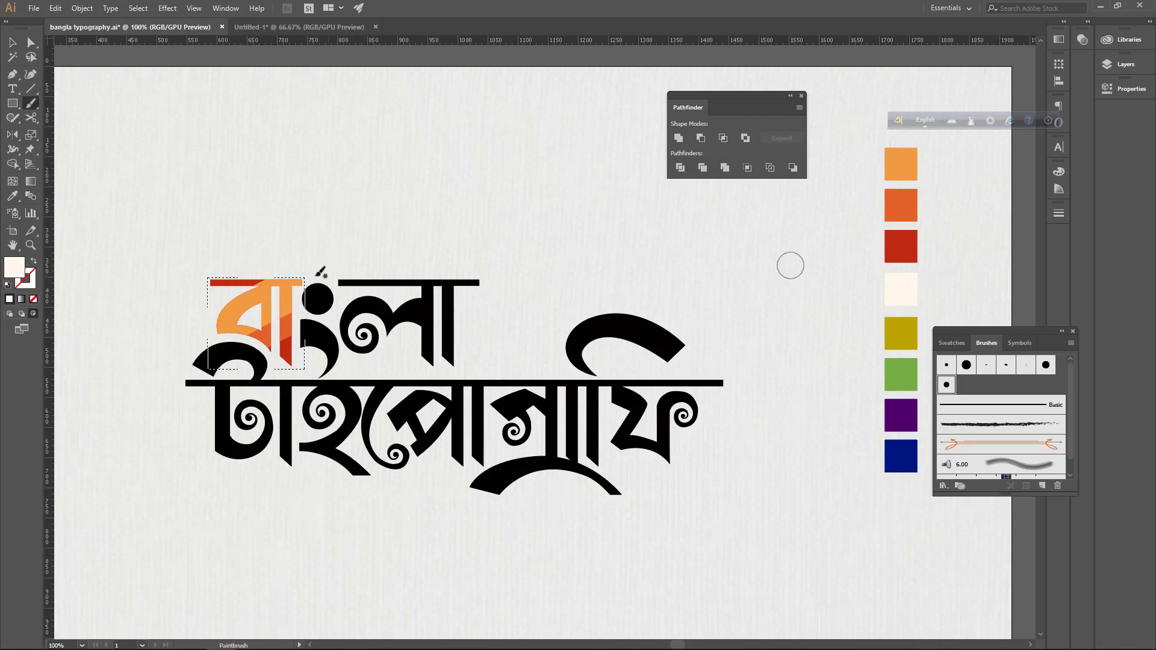
left_click_drag(221, 305, 233, 292)
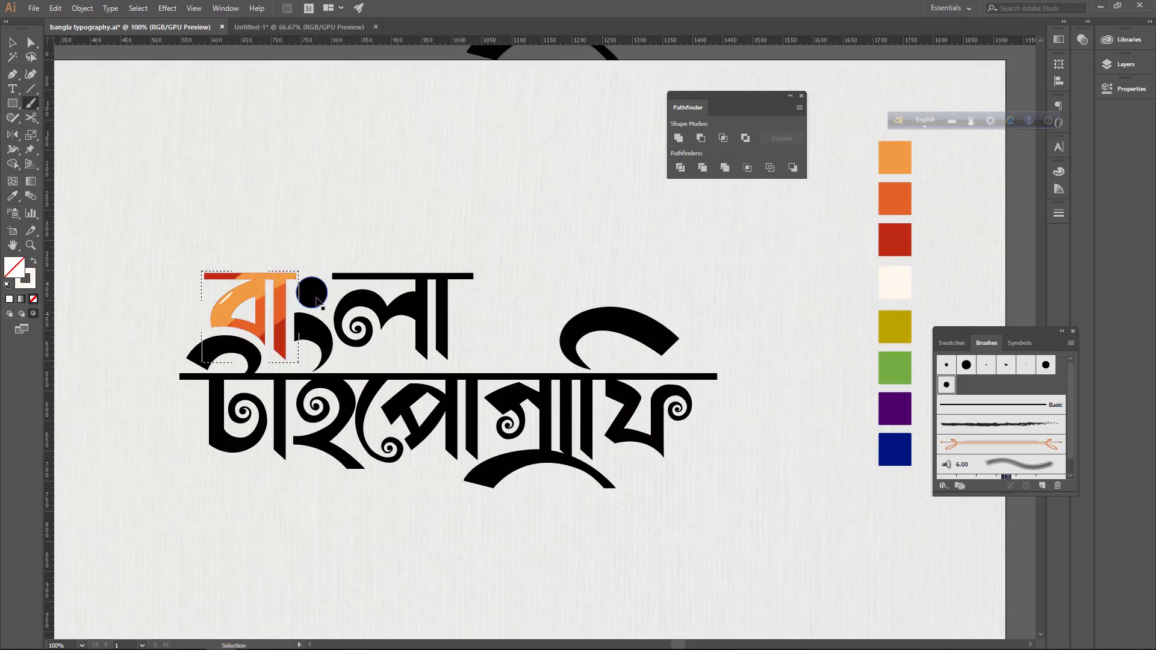
key("ctrl+equal")
key("ctrl+equal")
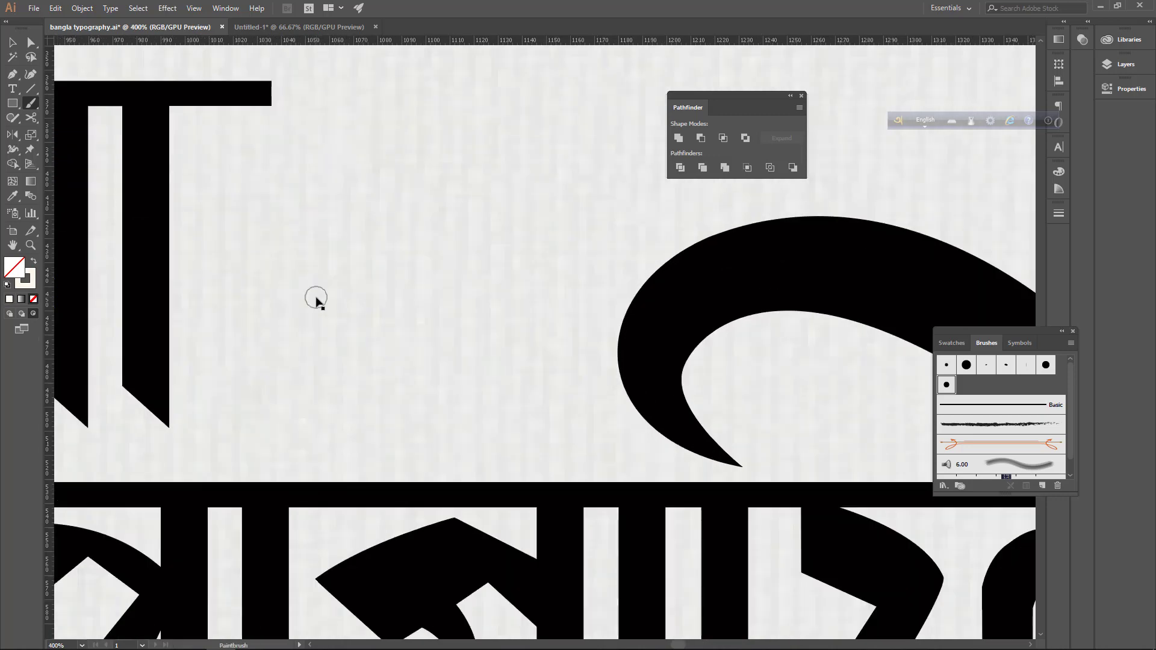
left_click_drag(291, 372, 996, 395)
left_click_drag(663, 448, 960, 518)
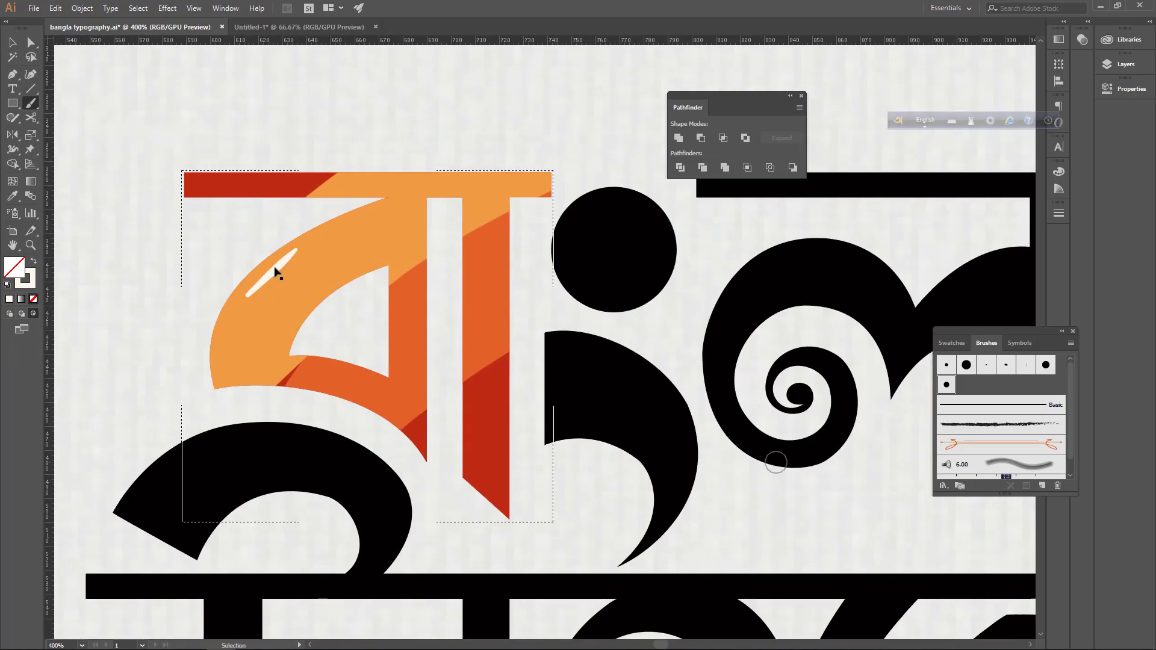
key("ctrl+z")
left_click_drag(266, 272, 316, 240)
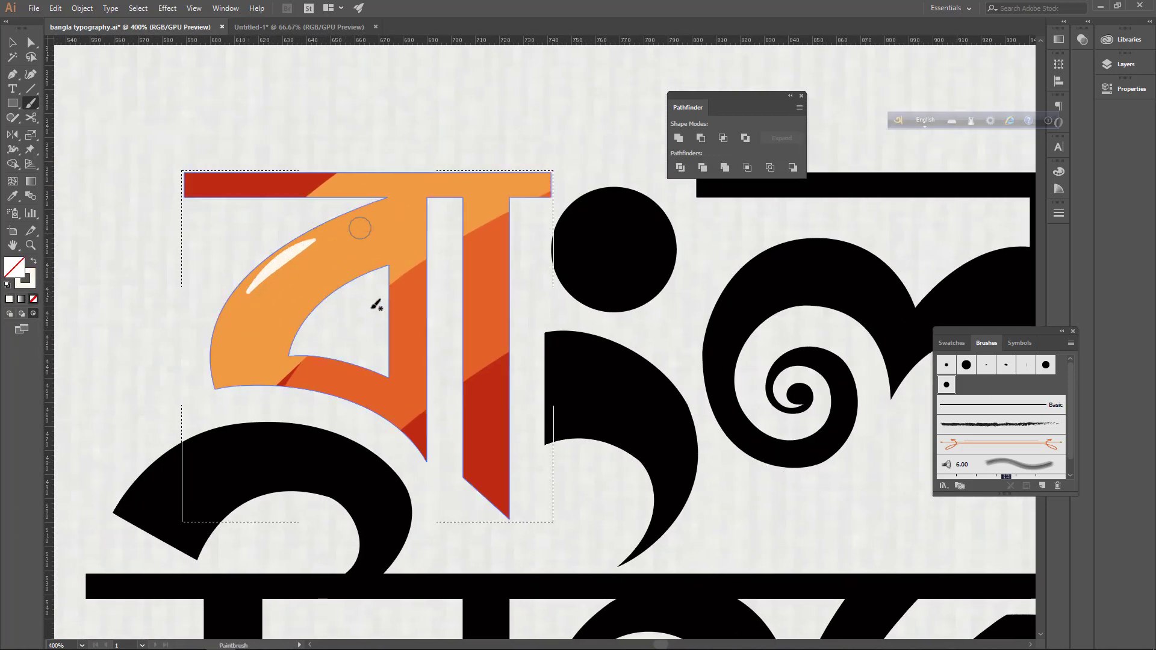
key("ctrl+z")
left_click_drag(223, 368, 224, 363)
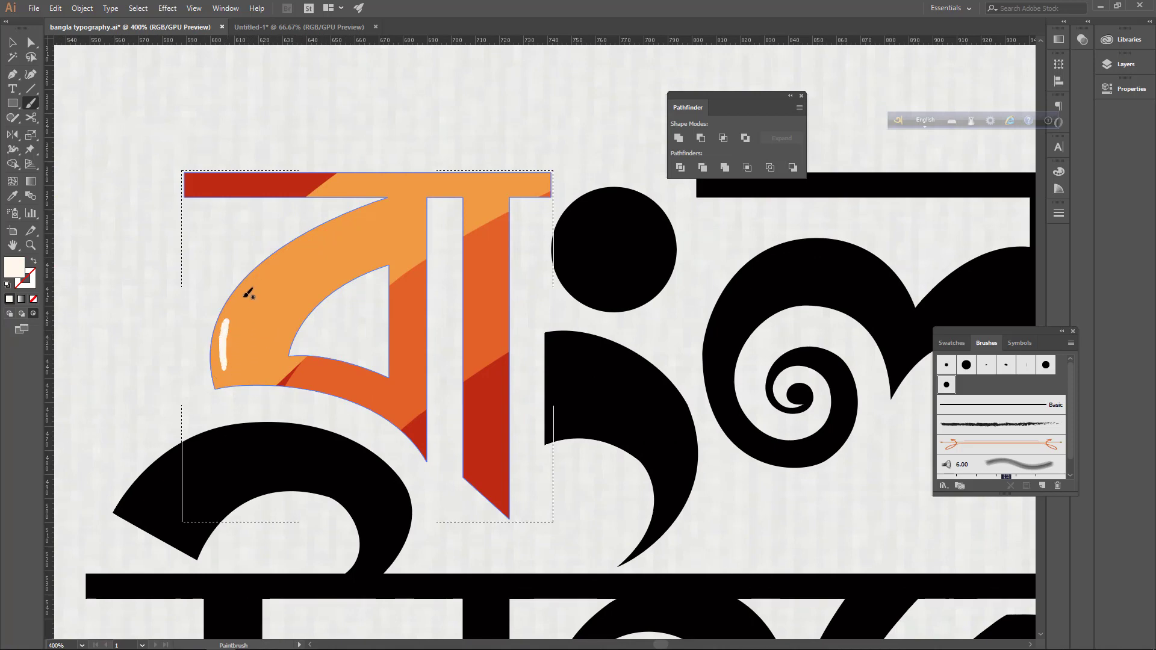
key("shift+x")
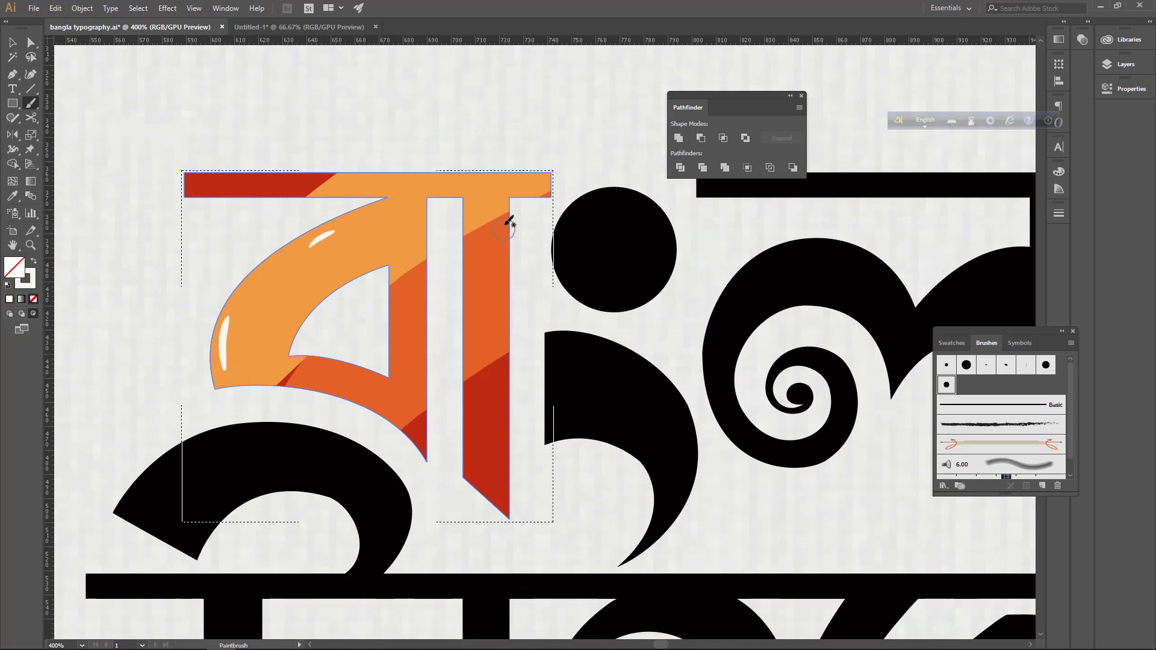
Paint thin cream highlights along both vertical stems of the first letter and on the slanted foot of its outer stem.
left_click_drag(504, 229, 504, 265)
left_click_drag(423, 328, 421, 390)
key("ctrl+minus")
key("ctrl+minus")
key("ctrl+minus")
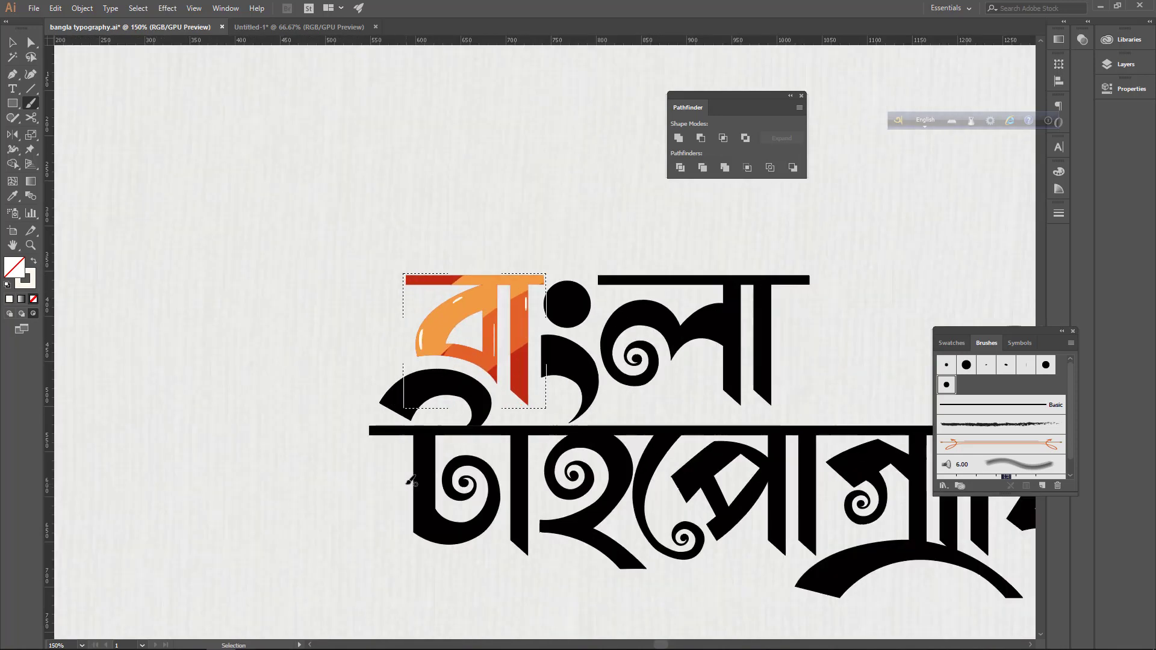
key("ctrl+plus")
key("ctrl+plus")
key("ctrl+plus")
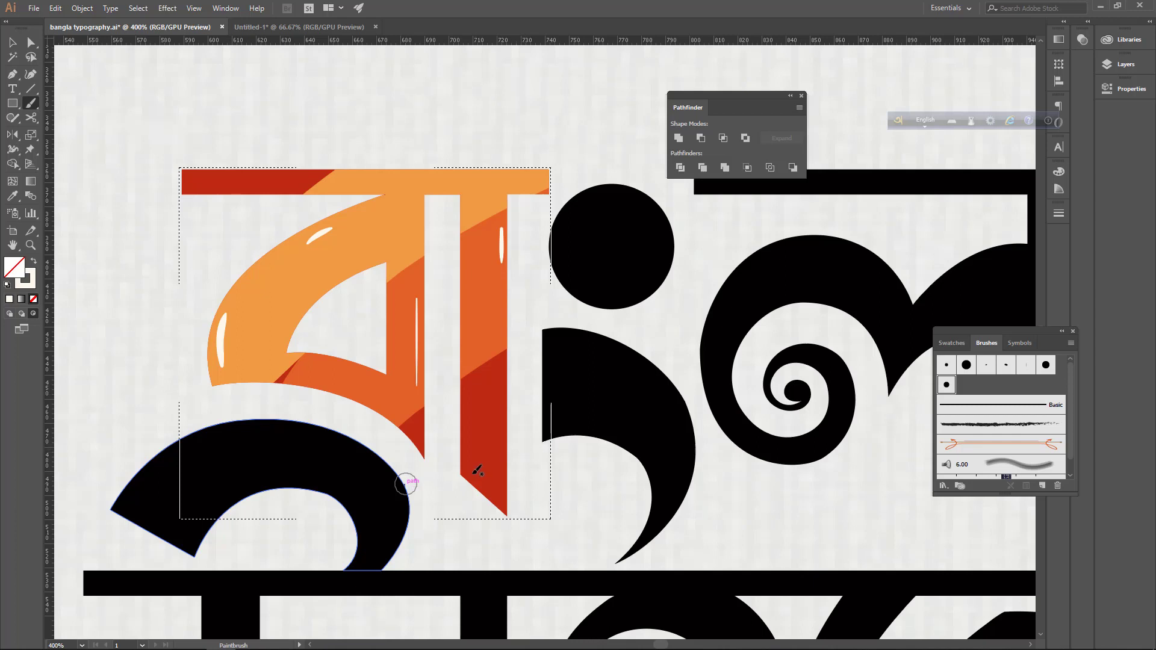
key("v")
left_click(390, 416)
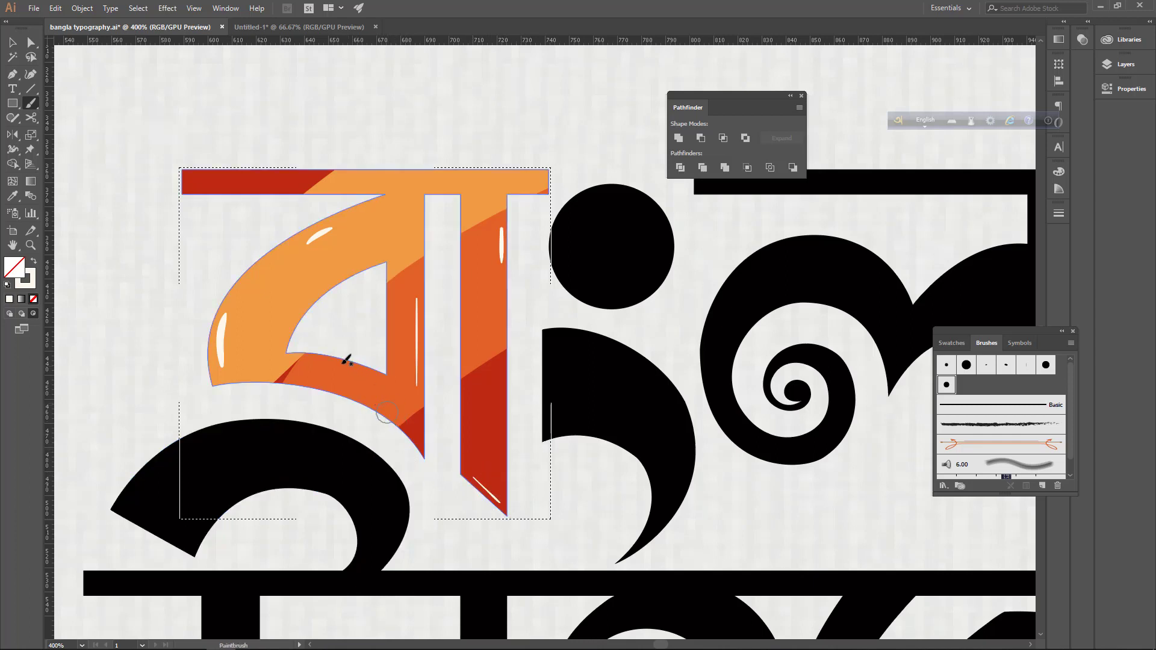
Paint cream highlights below the first letter's inner opening and along its top bar, redoing the bar stroke as a longer line.
left_click_drag(326, 360, 355, 368)
left_click(404, 207)
left_click_drag(216, 174, 251, 175)
key("ctrl+z")
left_click_drag(219, 173, 414, 175)
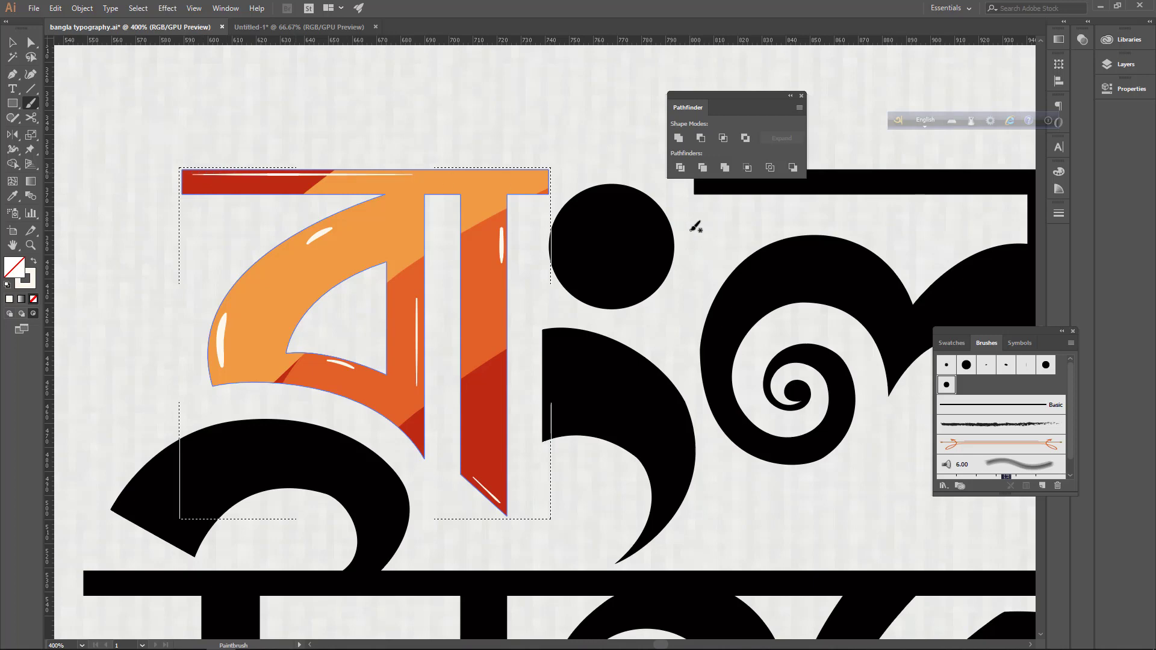
key("ctrl+minus")
key("ctrl+minus")
key("ctrl+minus")
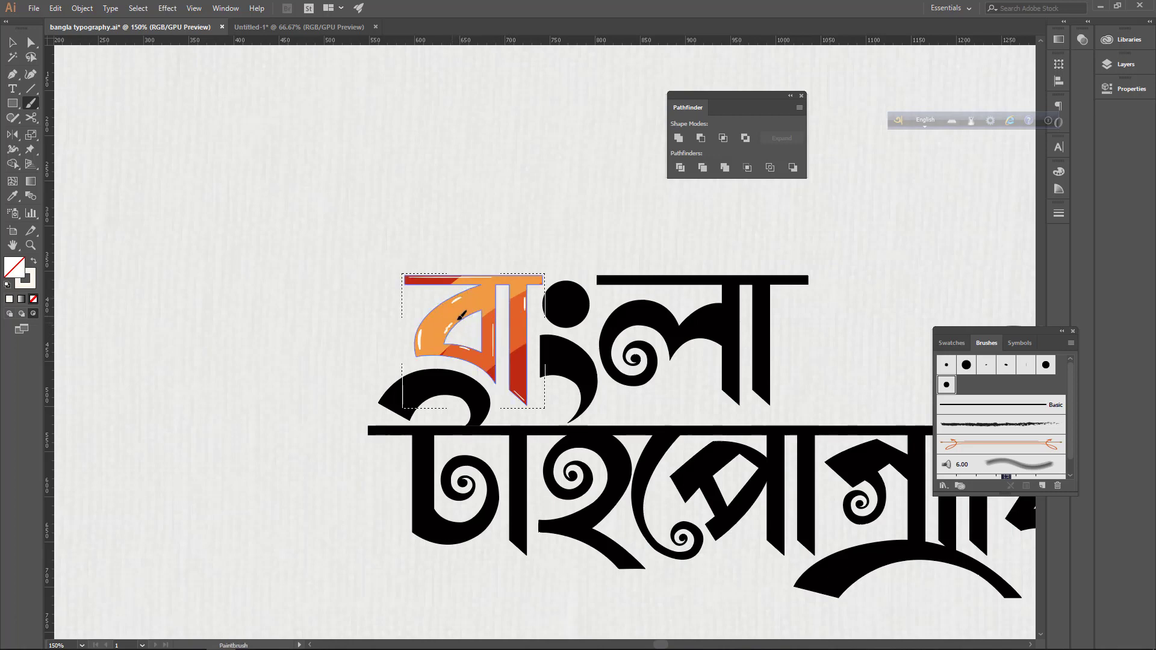
Return to normal drawing mode and deselect the first letter.
left_click(9, 314)
key("v")
left_click(215, 198)
key("ctrl+minus")
left_click_drag(580, 316, 345, 300)
left_click(328, 328)
left_click(99, 323)
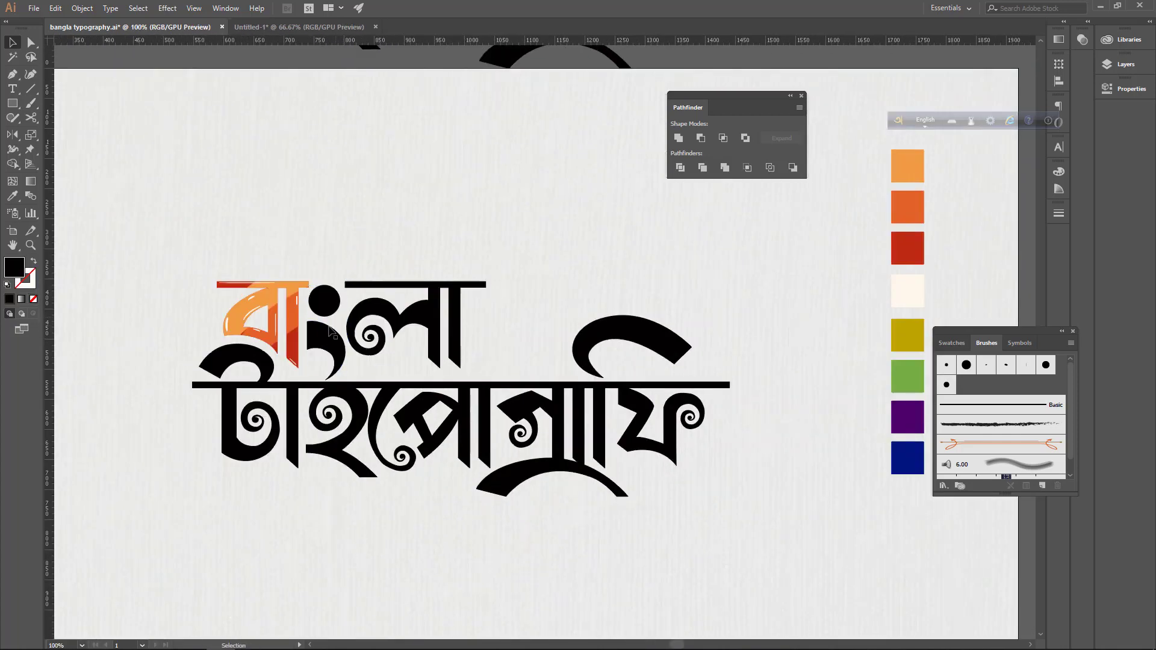
Fill the curved hook shape below the dot with the red square's colour and turn on Draw Inside mode for it.
left_click(329, 332)
key("i")
left_click(917, 245)
left_click(33, 314)
left_click(116, 299)
Sample the dark orange and light orange squares and paint diagonal bands of both colours inside the hook shape.
left_click(903, 207)
key("shift+x")
mouse_move(351, 343)
left_mouse_down()
mouse_move(337, 362)
mouse_move(323, 328)
mouse_move(972, 400)
left_mouse_up()
key("i")
left_click(905, 167)
key("shift+x")
left_click(906, 375)
Sample the cream square and paint thin highlights along the hook's outer curve, one near the top and one lower down, redoing the first.
key("i")
left_click(901, 293)
key("b")
key("ctrl+plus")
key("ctrl+plus")
key("ctrl+plus")
key("ctrl+plus")
left_click_drag(281, 350, 372, 391)
key("ctrl+z")
left_click_drag(305, 351, 372, 391)
left_click_drag(403, 453, 400, 490)
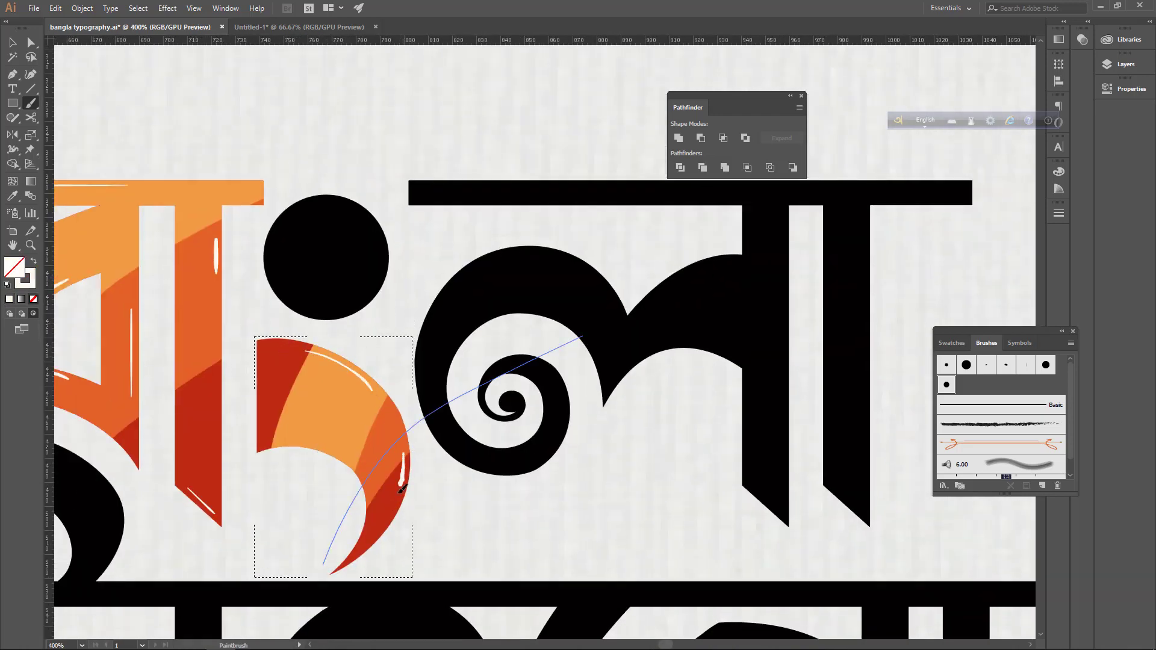
key("ctrl+minus")
key("ctrl+minus")
key("ctrl+minus")
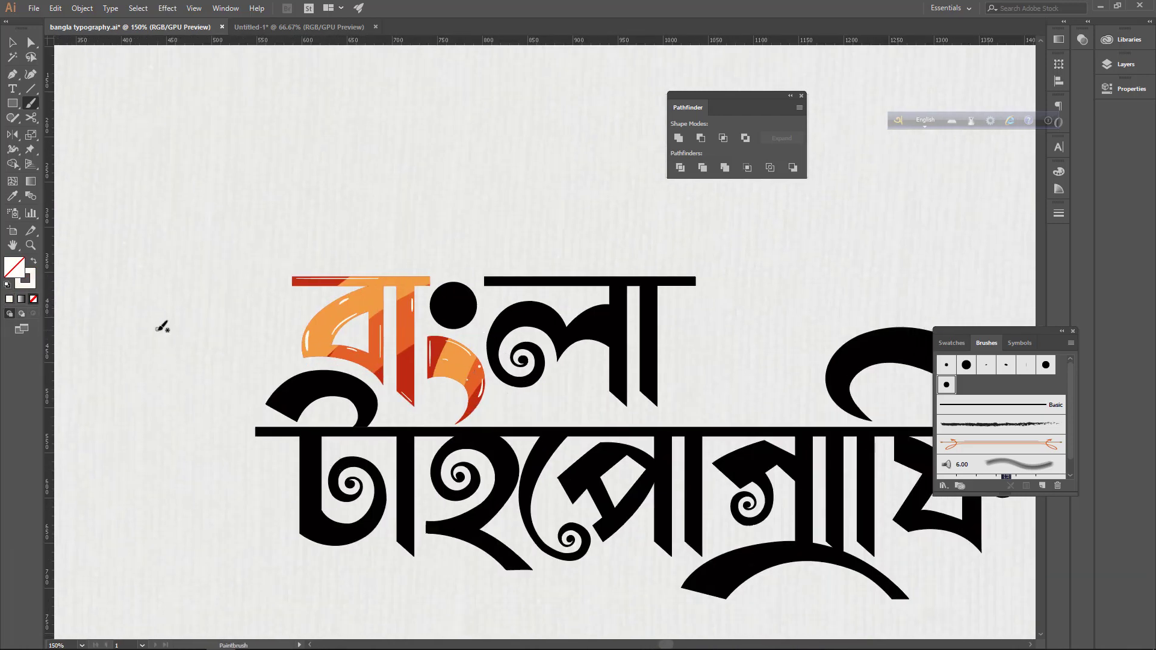
Turn on Draw Inside mode for the round dot above the hook shape and deselect it.
left_click(377, 291)
left_click_drag(493, 238, 430, 203)
key("v")
left_click(394, 271)
key("shift+d")
key("shift+d")
left_click(793, 269)
left_click_drag(819, 238, 579, 296)
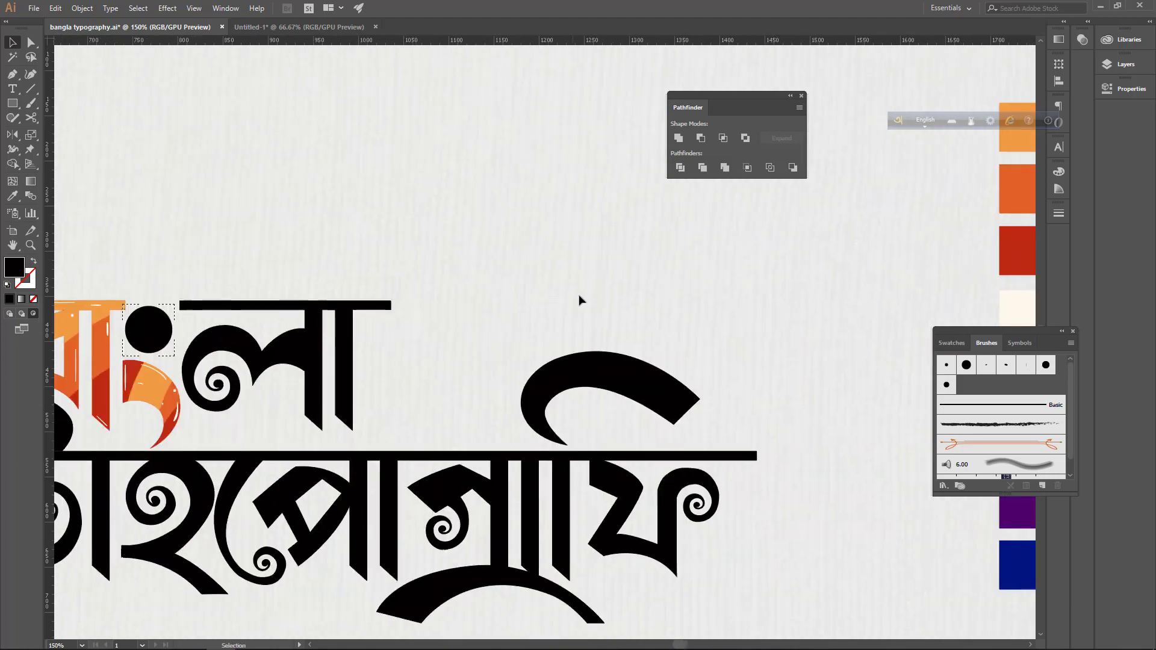
Fill the round dot with the red square's colour, undoing the extra orange colour change.
left_click(149, 330)
key("i")
left_click(1017, 251)
left_click(1018, 190)
left_click_drag(723, 240, 840, 211)
key("b")
key("ctrl+z")
key("i")
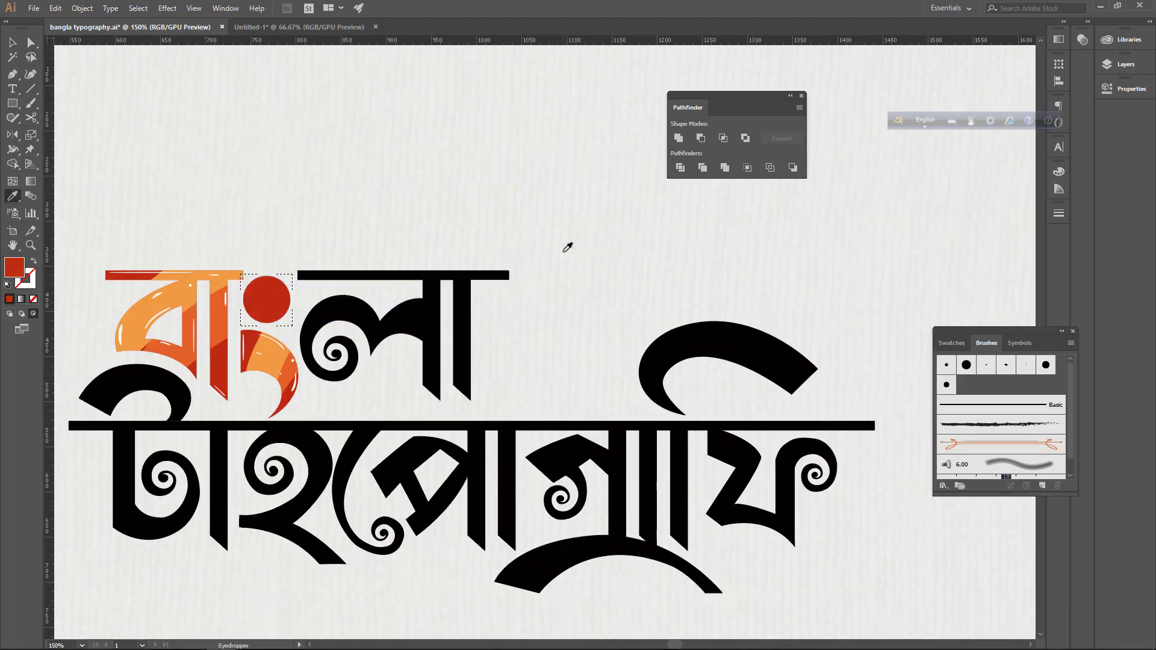
Sample the light orange square and paint a diagonal light orange band across the dot.
key("ctrl+minus")
key("ctrl+minus")
left_click(801, 237)
key("ctrl+plus")
key("ctrl+plus")
key("ctrl+plus")
key("b")
left_click_drag(180, 304, 208, 248)
key("ctrl+minus")
key("ctrl+minus")
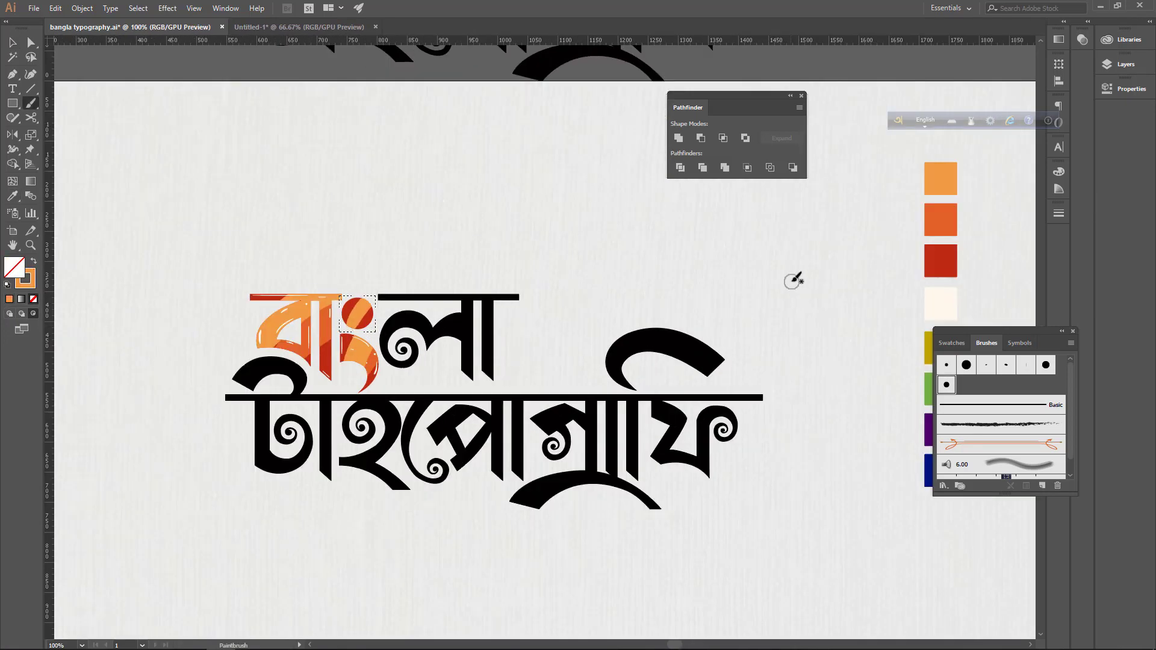
Sample the dark orange square and paint a second diagonal band across the dot, beside the light orange one.
key("i")
left_click(940, 180)
key("b")
key("i")
left_click(940, 220)
key("b")
left_click_drag(359, 331, 376, 298)
key("i")
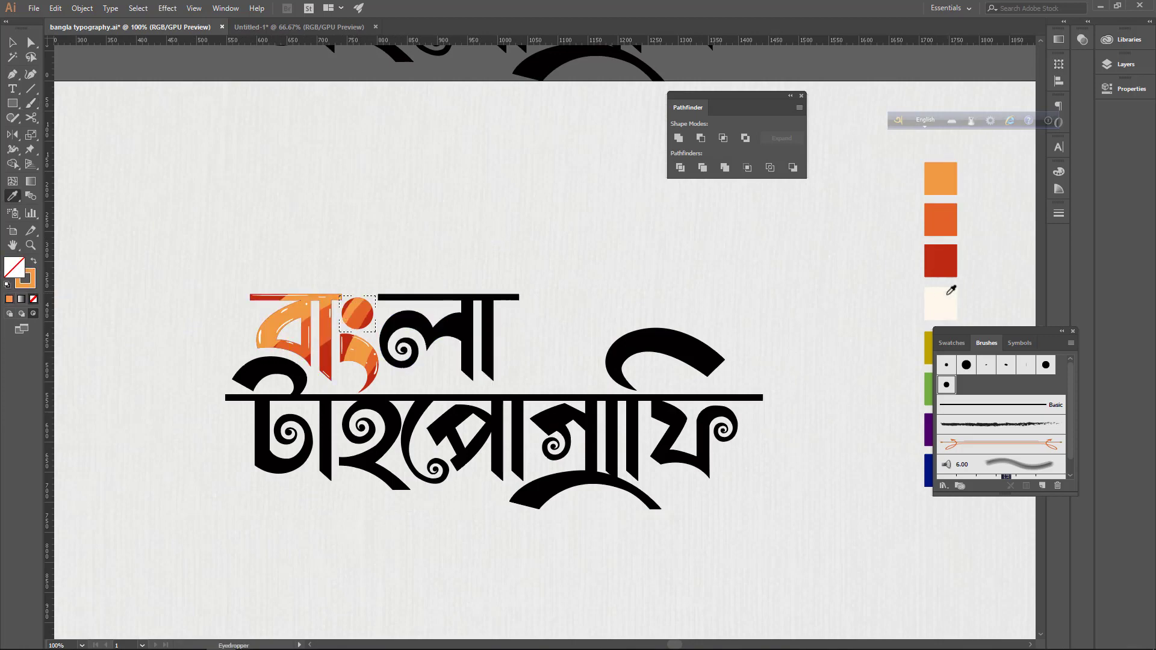
Sample the cream square and paint thin curved cream highlights along the edge of the dot.
left_click(951, 290)
key("b")
key("ctrl+plus")
key("ctrl+plus")
key("ctrl+plus")
key("ctrl+plus")
left_click_drag(382, 269, 402, 309)
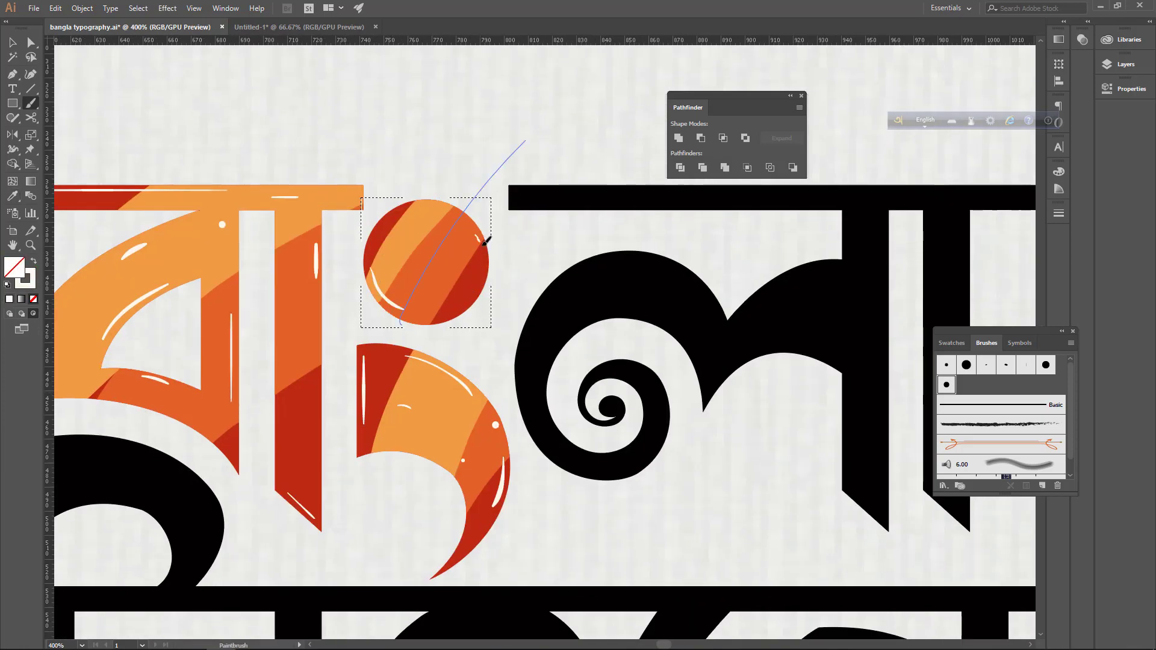
key("ctrl+minus")
key("ctrl+minus")
key("ctrl+minus")
key("ctrl+minus")
key("ctrl+minus")
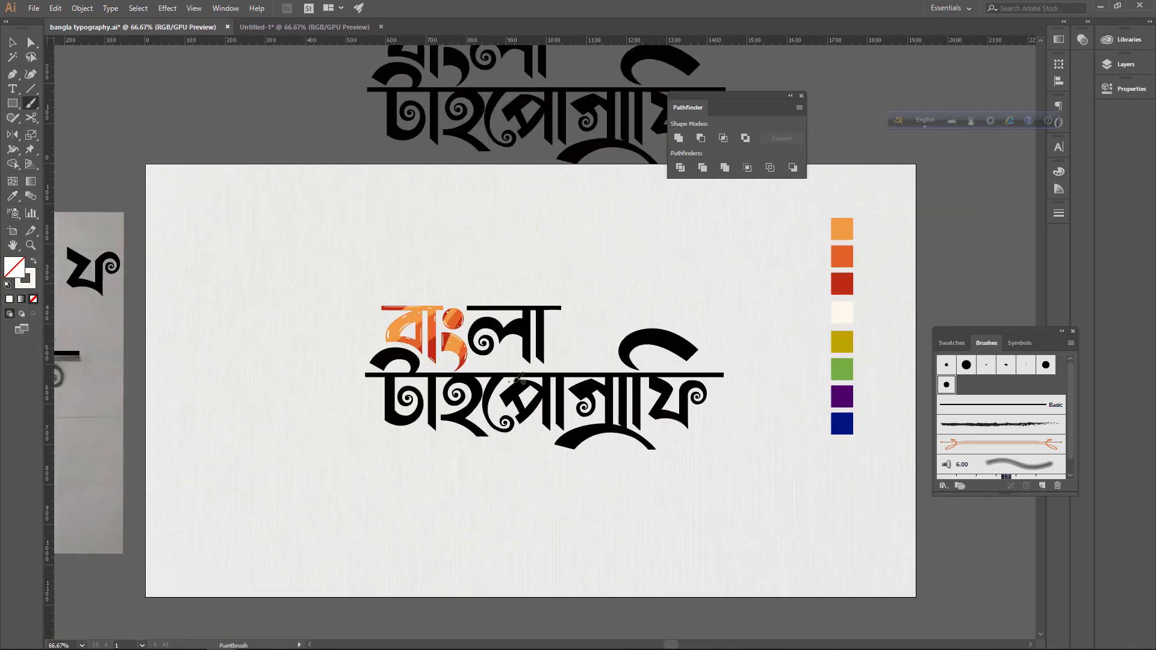
Fill the spiral letter after the dot with the red square's colour and turn on Draw Inside mode for it.
key("v")
left_click(537, 346)
key("i")
left_click(845, 283)
key("v")
key("shift+d")
key("shift+d")
Sample the light orange square and paint a diagonal band through the middle of the spiral letter.
left_click(842, 258)
key("b")
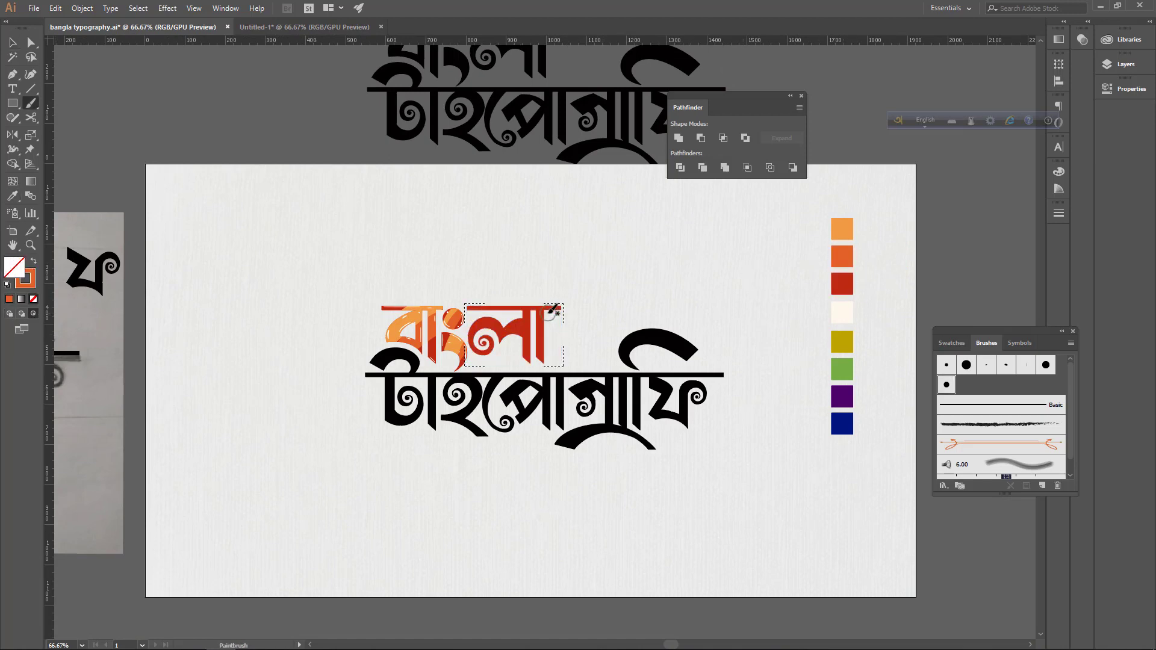
key("i")
left_click(842, 225)
mouse_move(559, 304)
left_mouse_down()
mouse_move(535, 341)
mouse_move(501, 345)
left_mouse_up()
key("b")
key("i")
left_click(842, 283)
key("b")
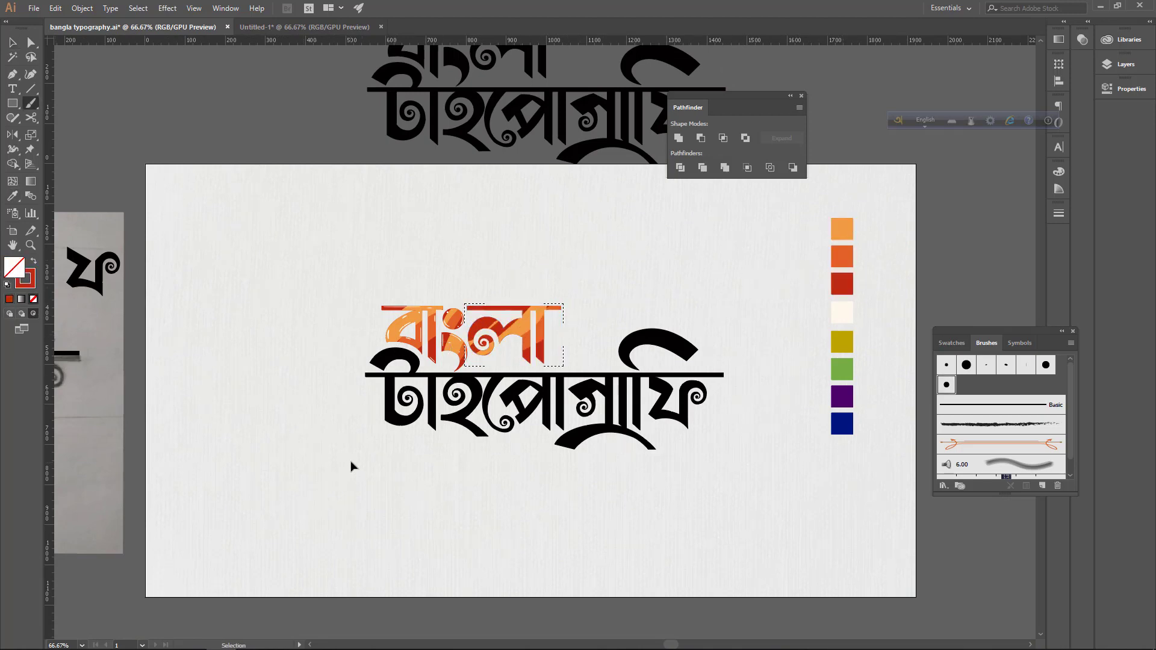
Widen the light orange area inside the spiral letter and paint a broad diagonal dark orange band over it.
mouse_move(589, 282)
left_mouse_down()
mouse_move(488, 354)
mouse_move(495, 334)
left_mouse_up()
key("i")
left_click(842, 229)
key("b")
key("i")
left_click(842, 257)
key("b")
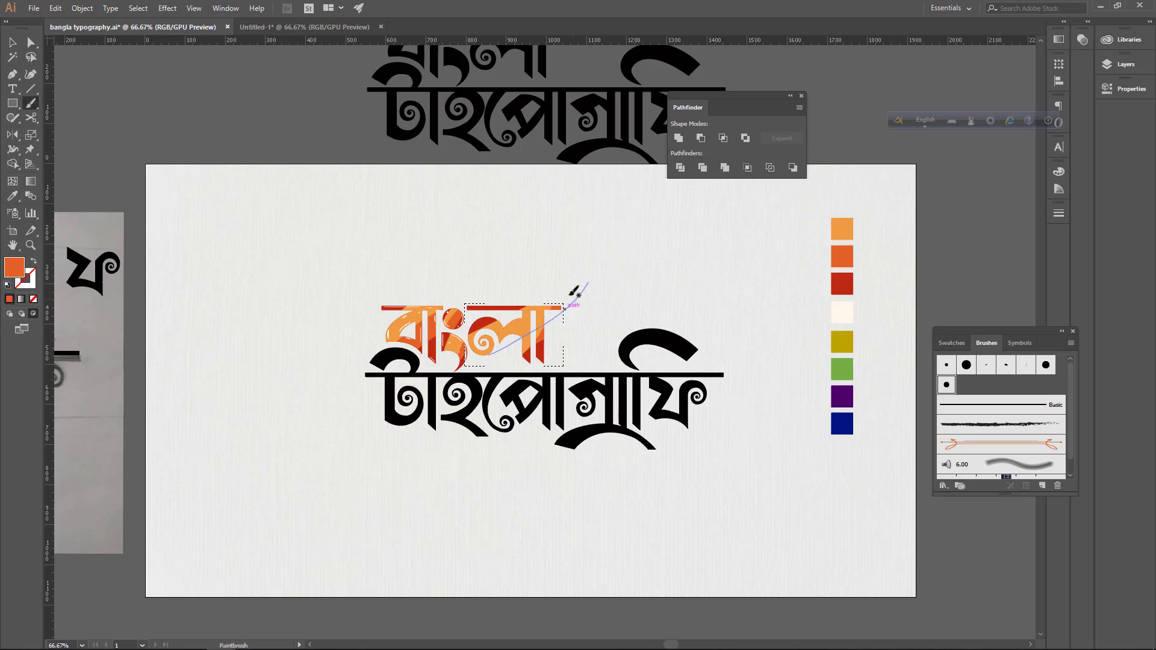
left_click_drag(569, 295, 496, 342)
Sample the cream square, shrink the brush and paint a short highlight at the left end of the spiral letter's top bar.
key("i")
left_click(842, 313)
key("ctrl+plus")
key("ctrl+plus")
key("ctrl+plus")
key("ctrl+plus")
key("ctrl+plus")
key("b")
key("bracketleft")
key("bracketleft")
key("bracketleft")
key("bracketleft")
key("bracketleft")
key("bracketleft")
key("bracketleft")
key("bracketleft")
key("bracketleft")
key("bracketleft")
key("bracketleft")
key("bracketleft")
key("bracketleft")
key("bracketleft")
key("bracketleft")
key("bracketleft")
key("bracketleft")
key("bracketleft")
key("bracketleft")
key("bracketleft")
left_click_drag(113, 154, 162, 154)
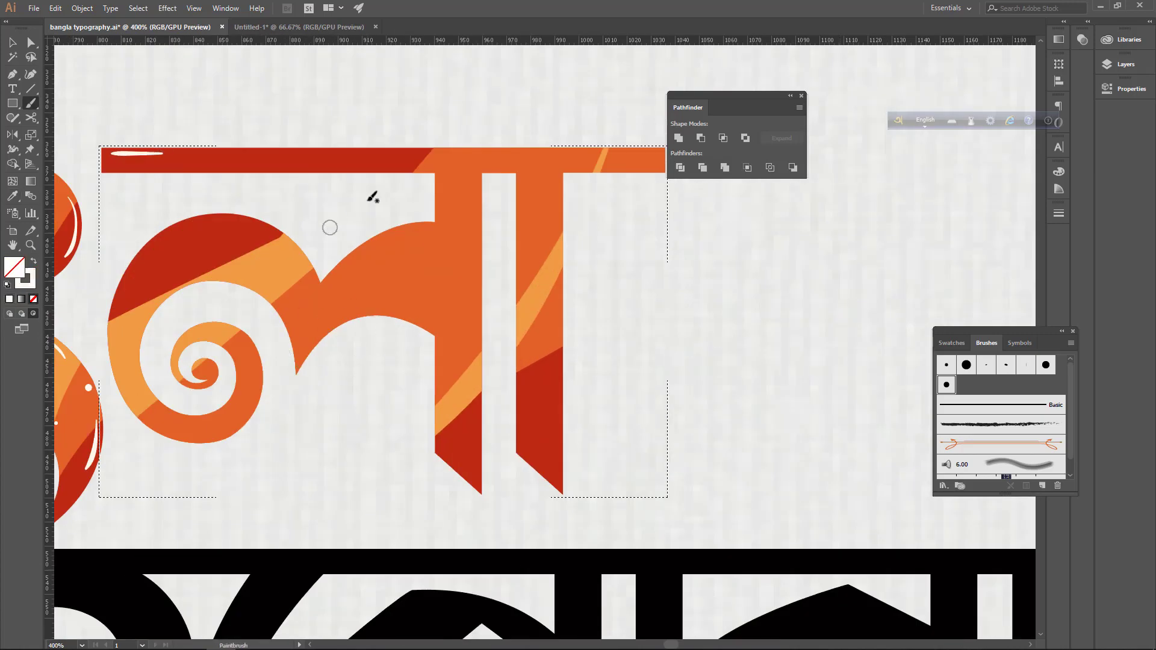
Paint cream highlights around the outer curve of the spiral, with a small dot near its top.
left_click_drag(126, 291, 196, 220)
left_click(230, 220)
left_click_drag(266, 230, 299, 262)
left_click_drag(119, 346, 188, 430)
Paint thin cream highlights on the spiral letter's arch, both vertical stems and the middle of its top bar.
left_click_drag(341, 281, 433, 235)
left_click_drag(474, 184, 473, 283)
left_click_drag(408, 167, 460, 166)
left_click_drag(525, 196, 525, 393)
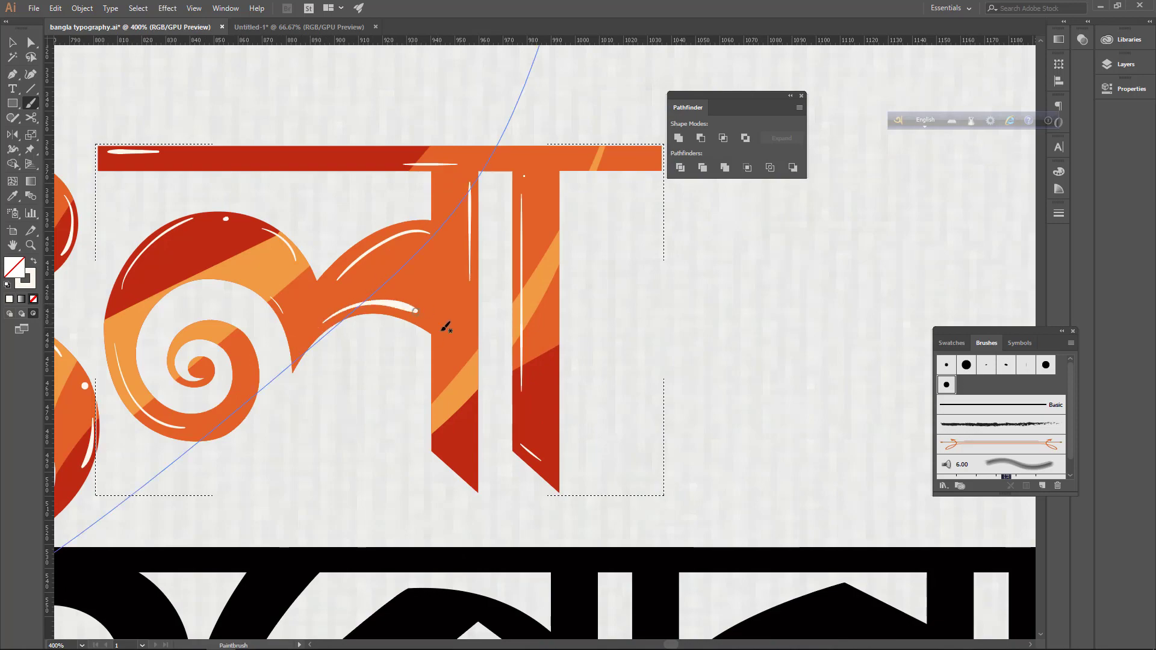
Paint short cream highlights at the top and bottom of the spiral letter's outer stem and near the far end of its top bar.
scroll(446, 326, "up", 1)
left_click_drag(525, 214, 525, 235)
left_click_drag(523, 442, 522, 458)
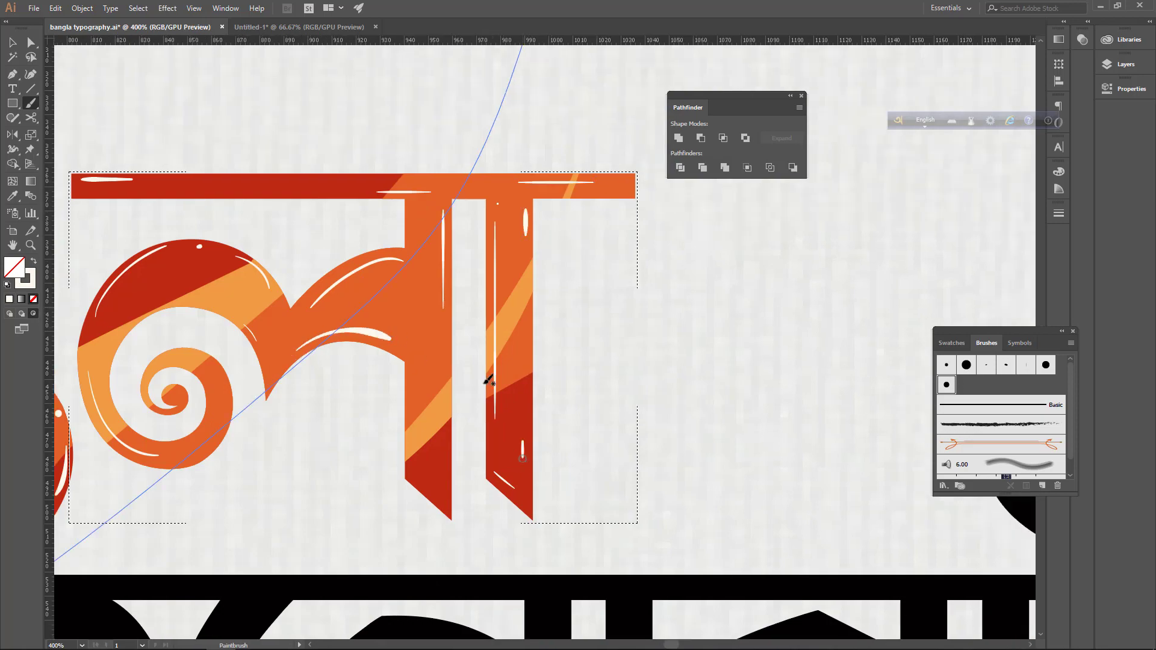
left_click(411, 376)
key("ctrl+minus")
key("ctrl+minus")
key("ctrl+minus")
key("ctrl+minus")
key("ctrl+plus")
Leave Draw Inside mode on the spiral letter and return to normal drawing.
key("a")
left_click(476, 338)
key("Delete")
key("Delete")
left_click(475, 316)
key("Delete")
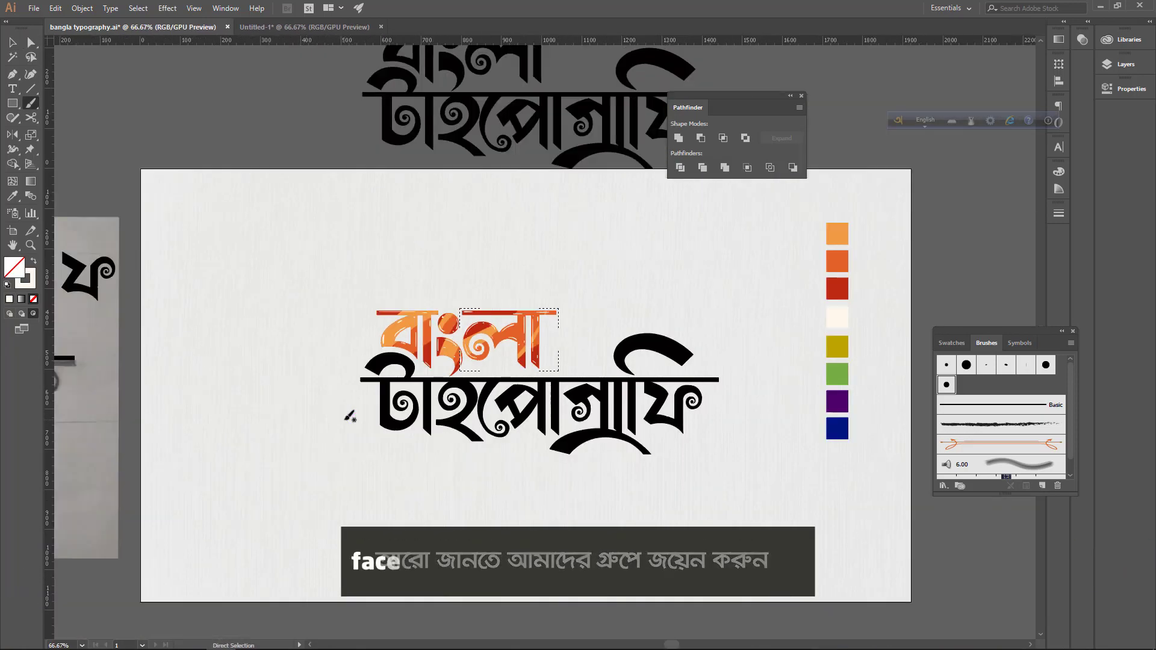
key("ctrl+minus")
key("ctrl+plus")
key("ctrl+plus")
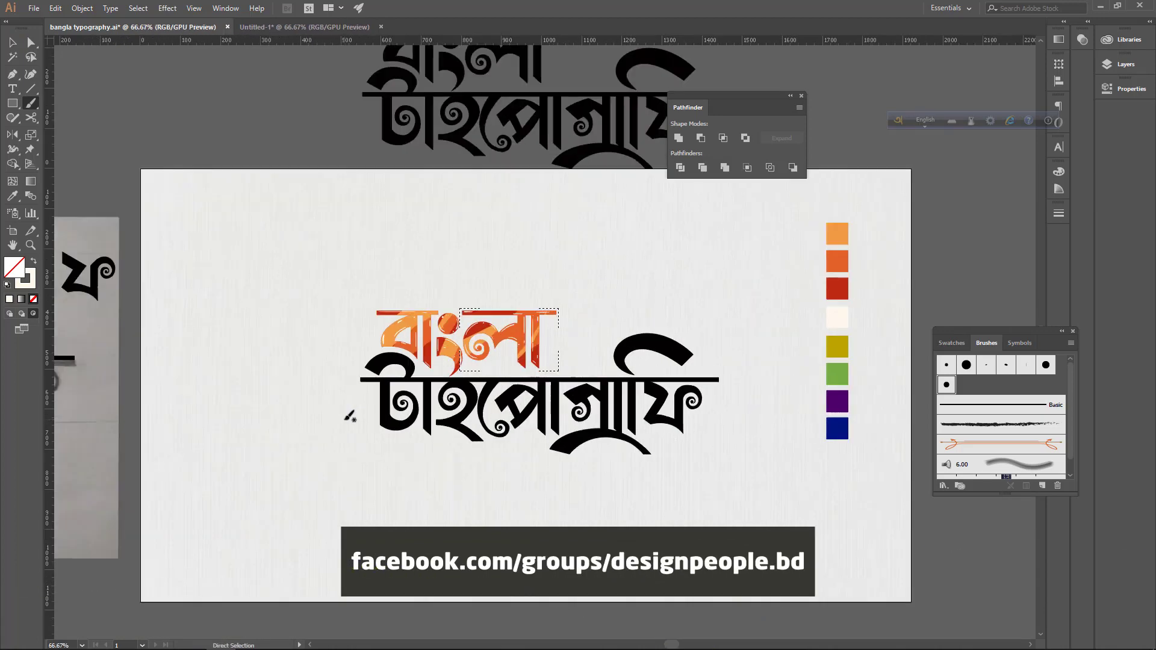
left_click(9, 313)
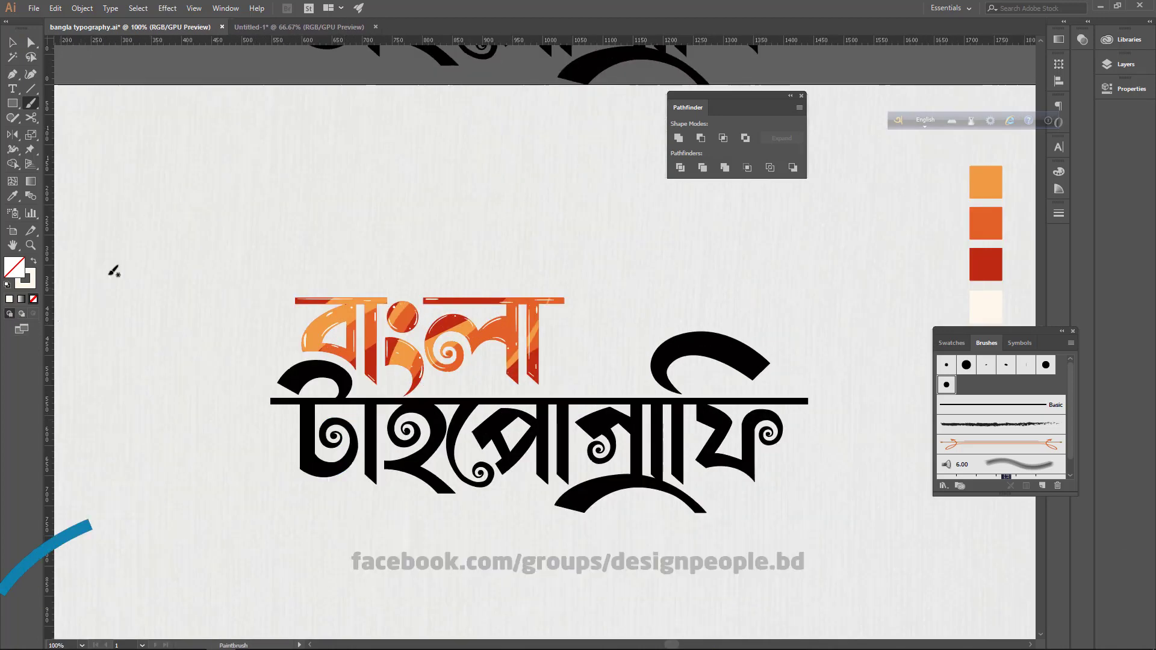
key("ctrl+minus")
key("ctrl+minus")
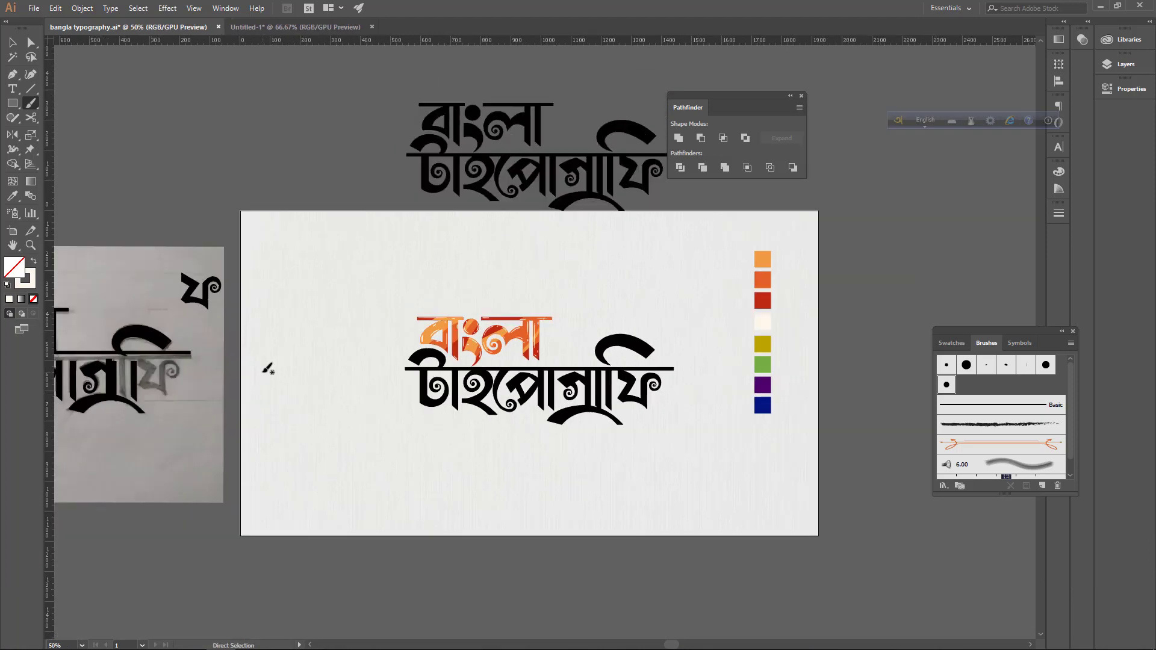
key("ctrl+plus")
key("ctrl+plus")
key("ctrl+minus")
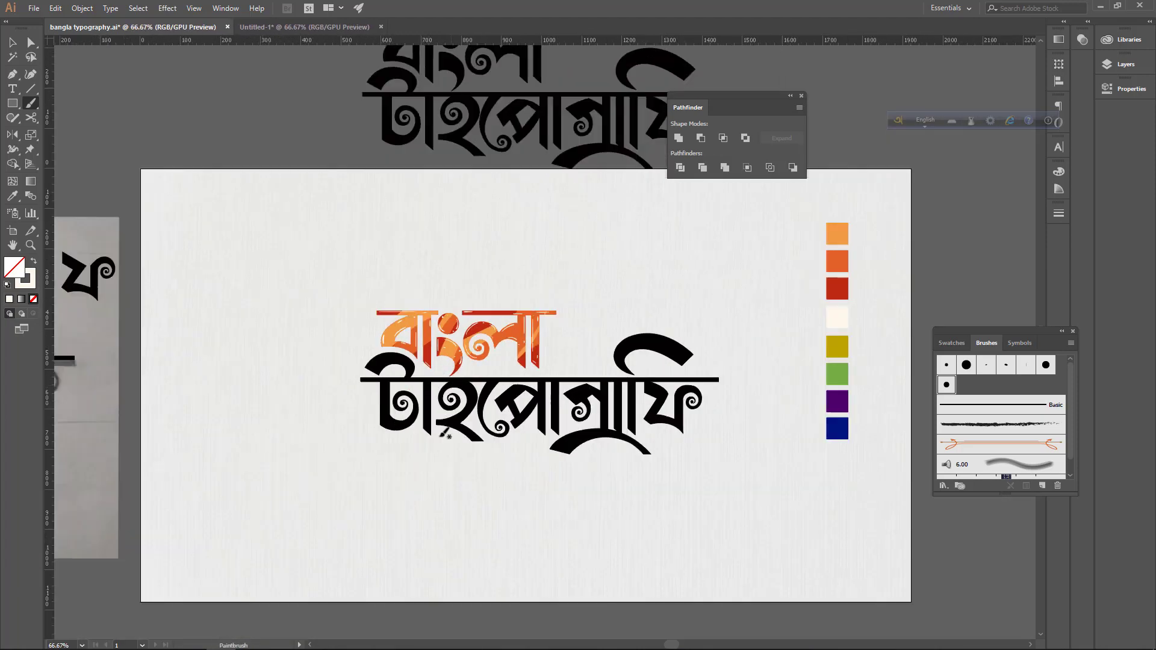
key("v")
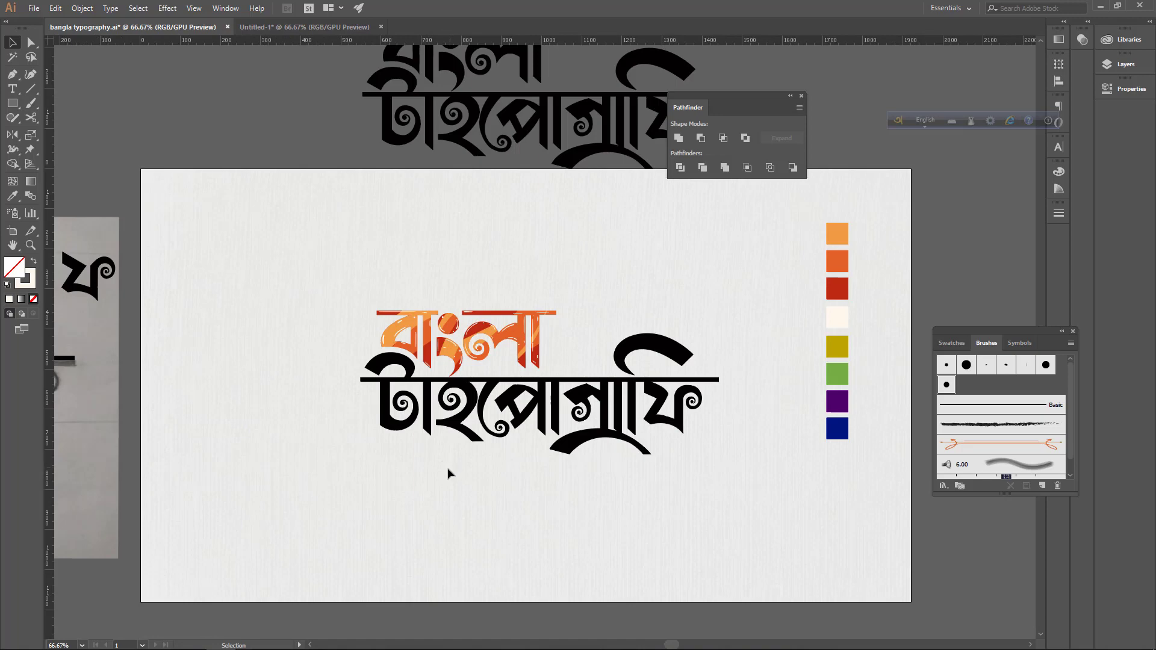
left_click(407, 430)
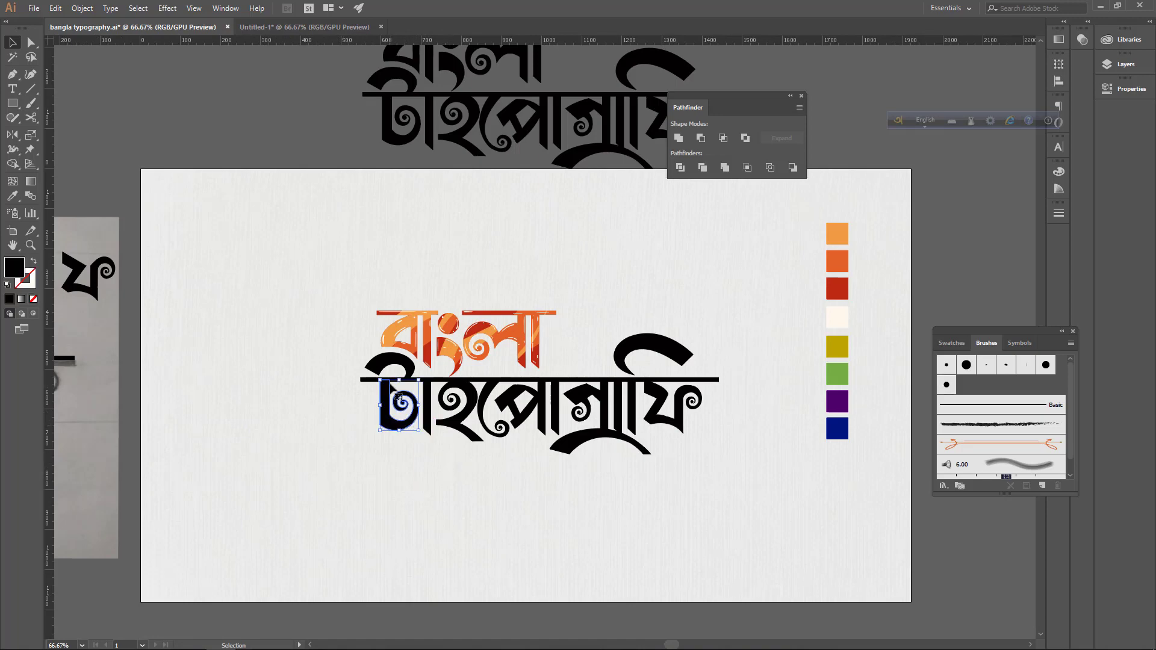
left_click(390, 360, "shift")
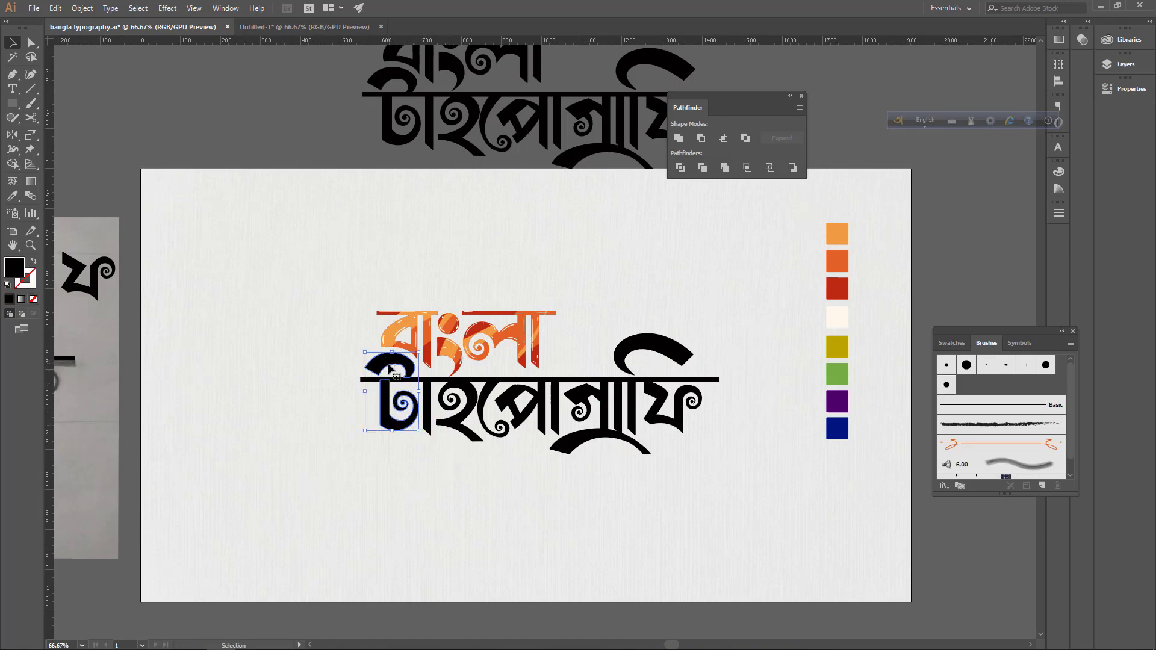
left_click(378, 459)
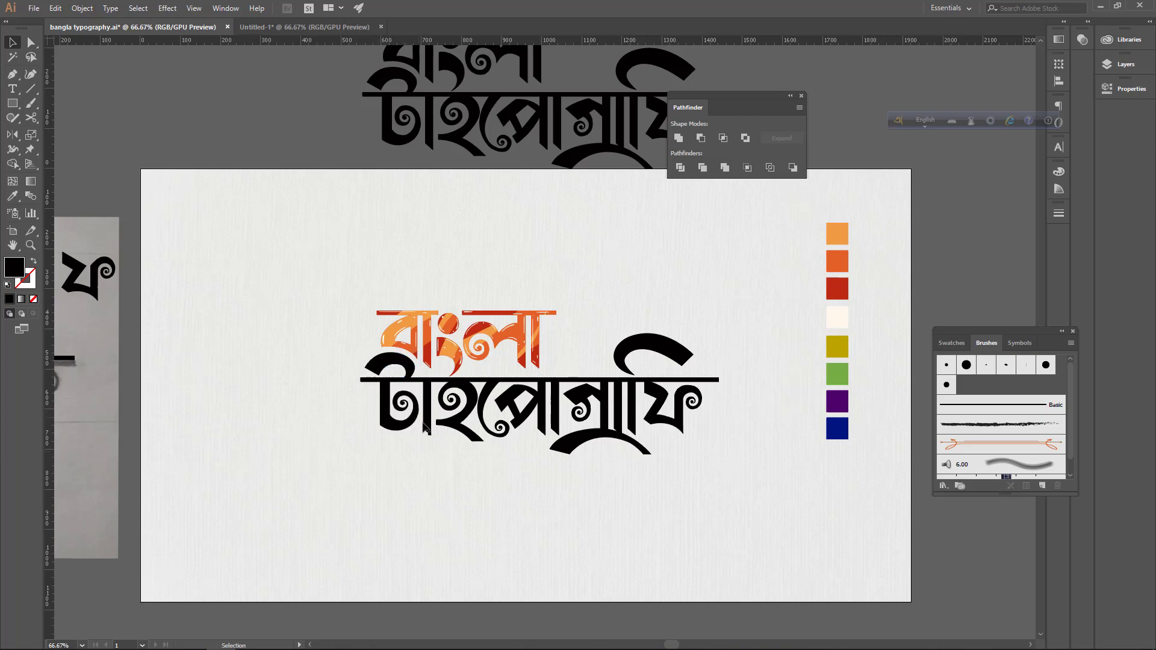
left_click_drag(349, 413, 749, 497)
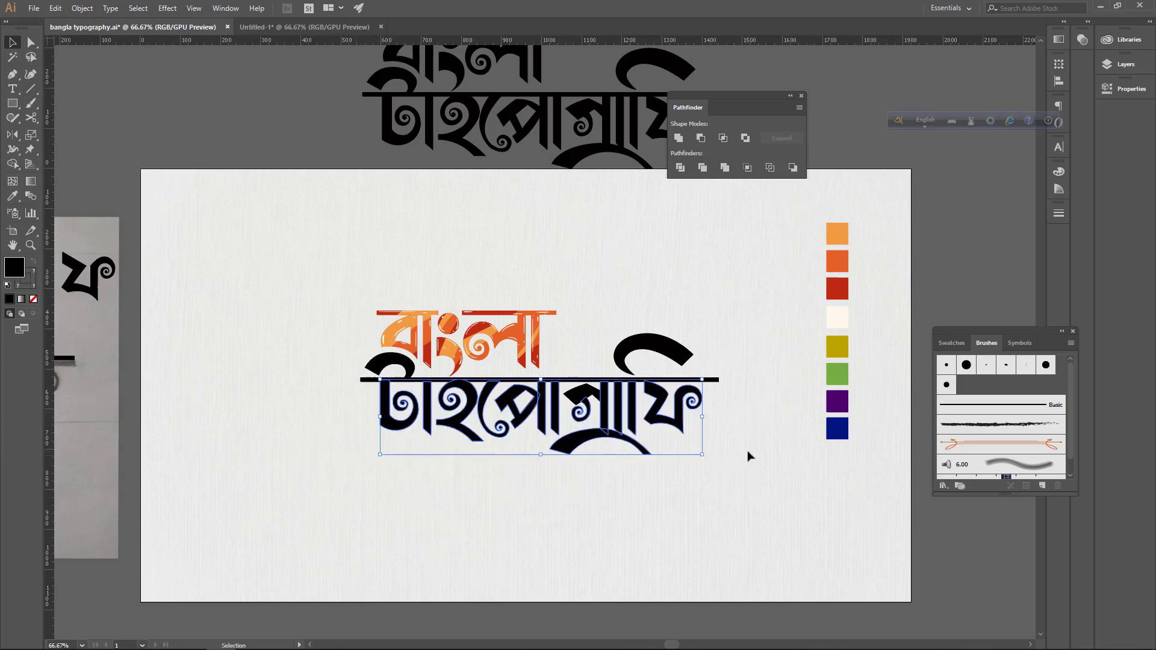
left_click(733, 413)
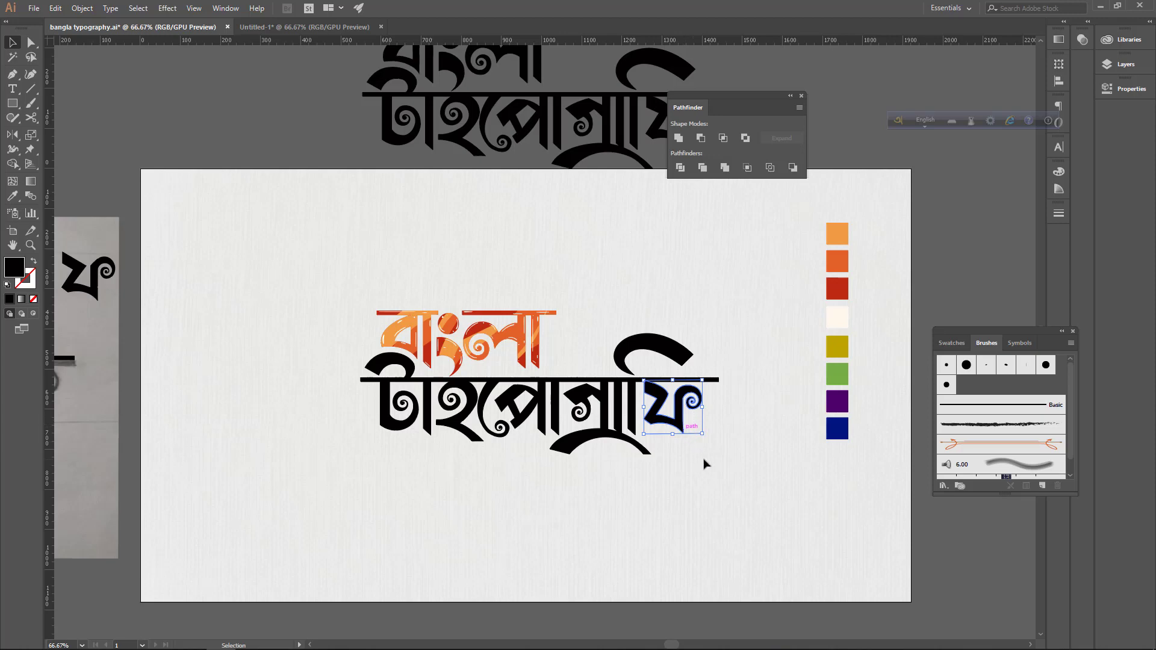
left_click(395, 368)
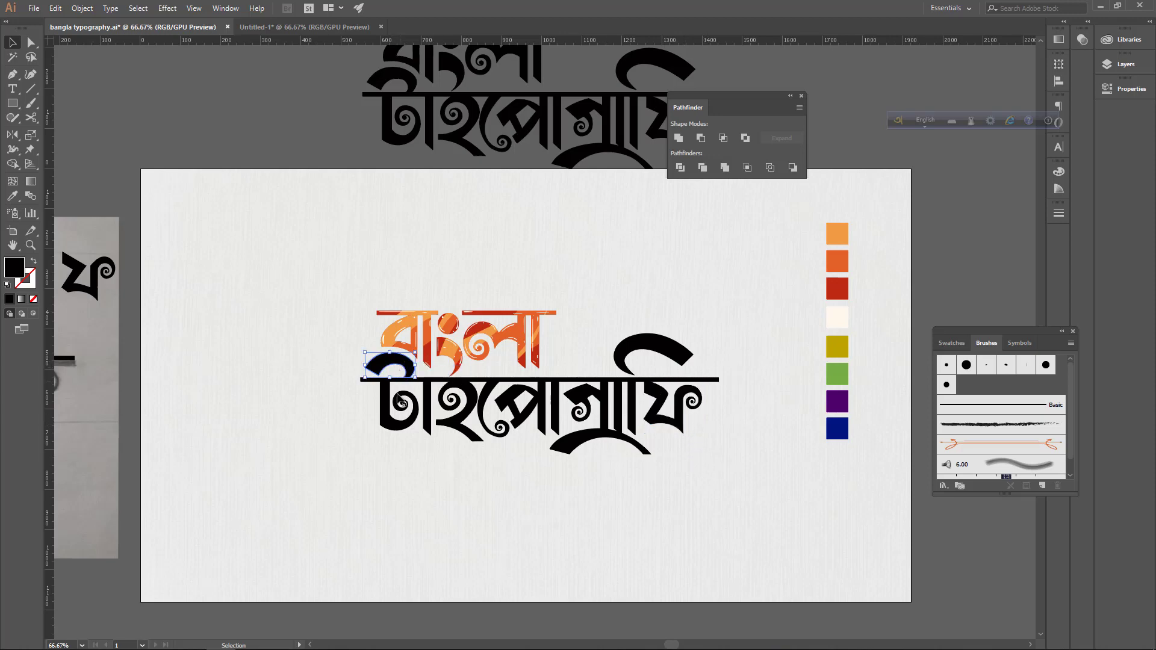
left_click(428, 400, "shift")
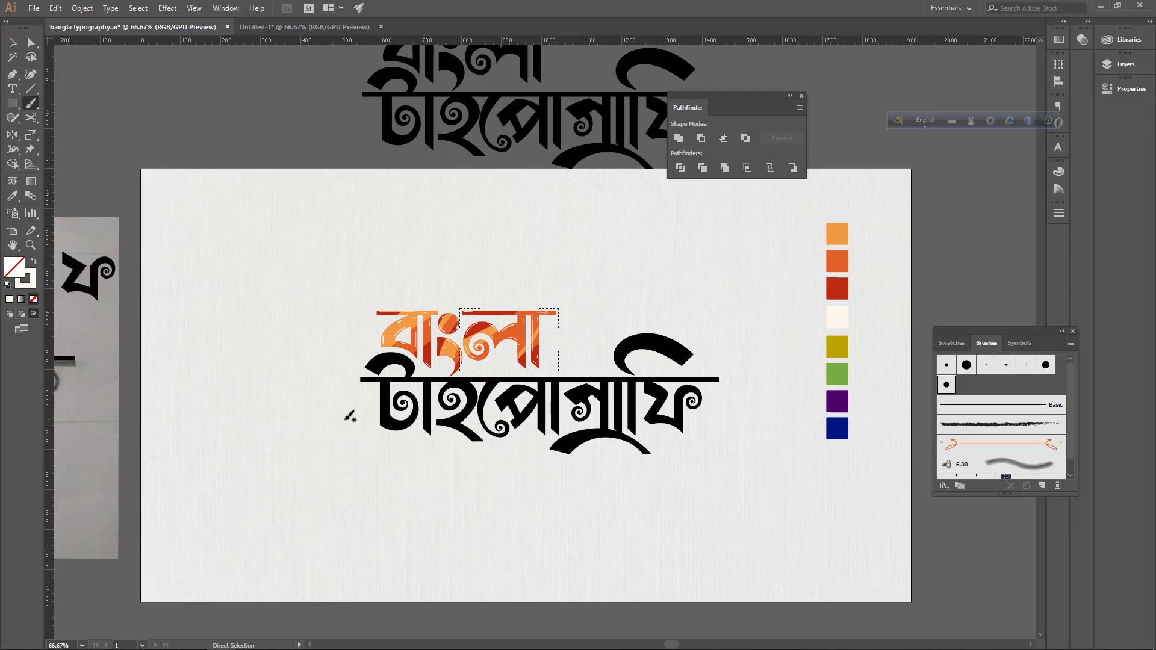
Switch the drawing mode from Draw Inside back to Draw Normal.
key("ctrl+equal")
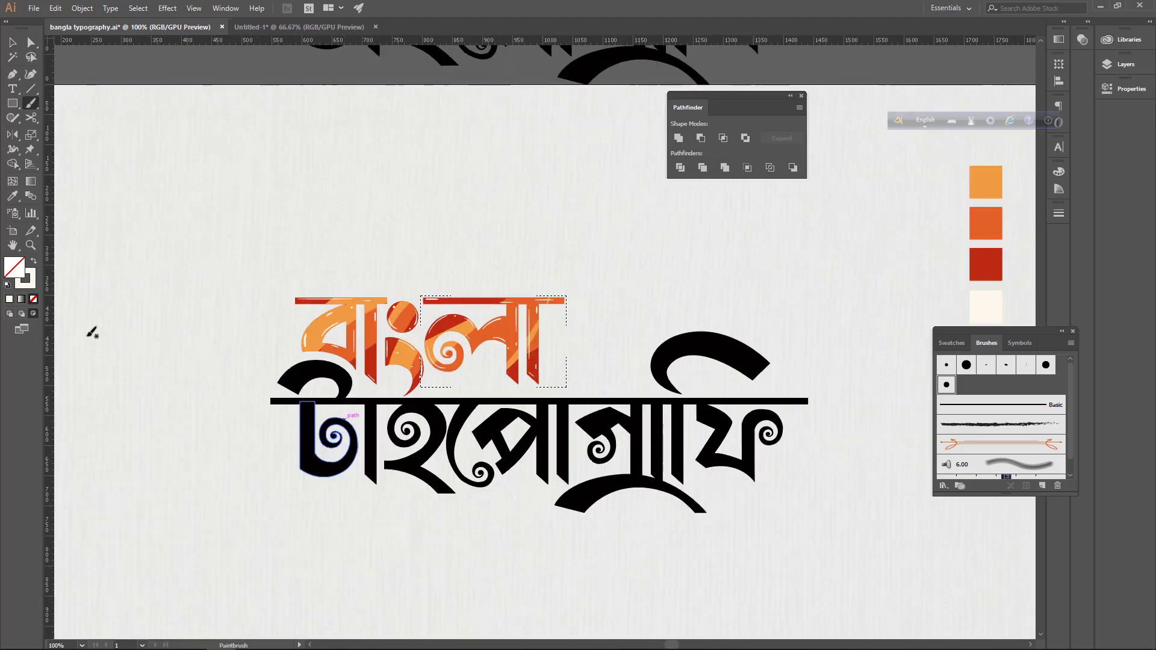
left_click(10, 313)
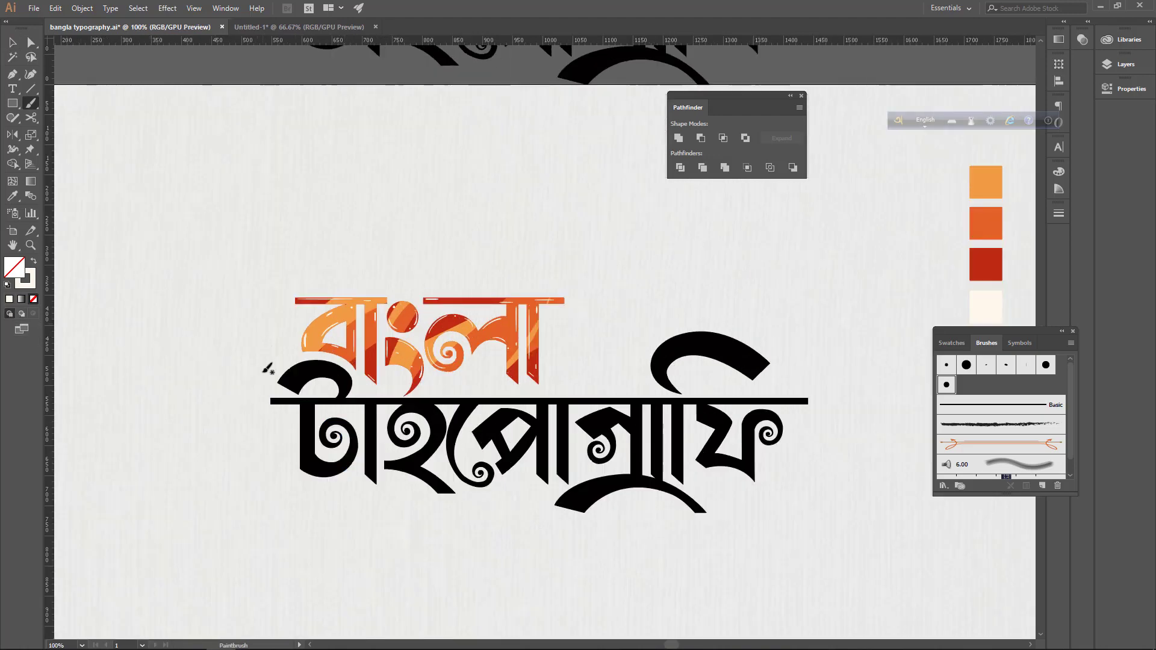
key("ctrl+minus")
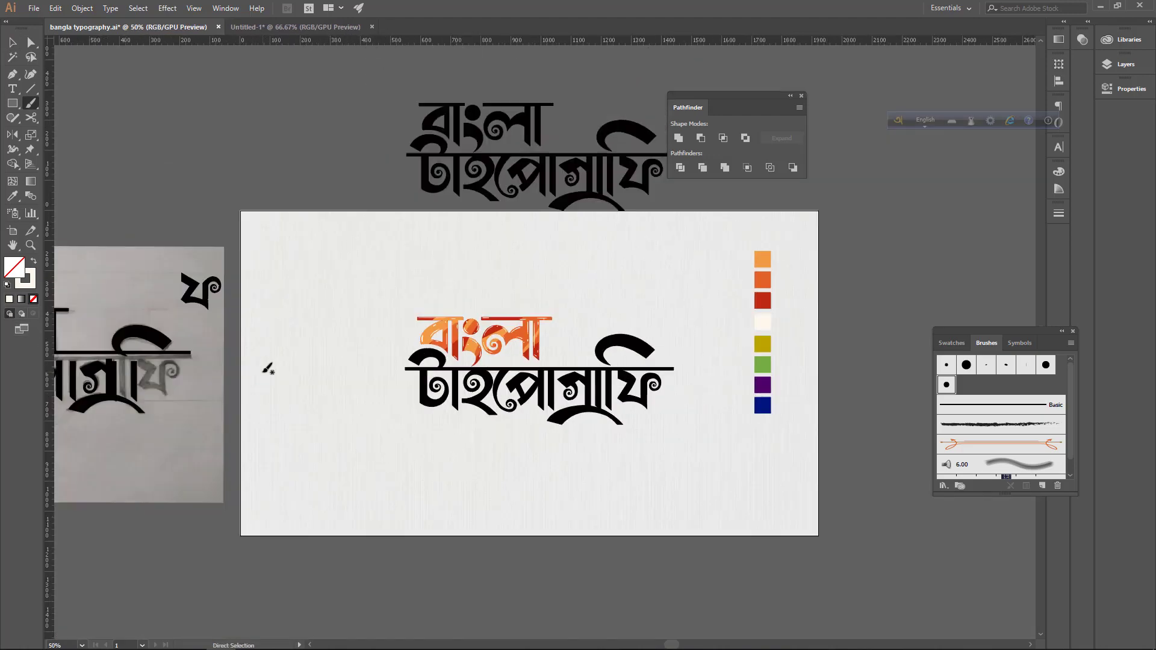
key("ctrl+equal")
key("ctrl+equal")
key("ctrl+minus")
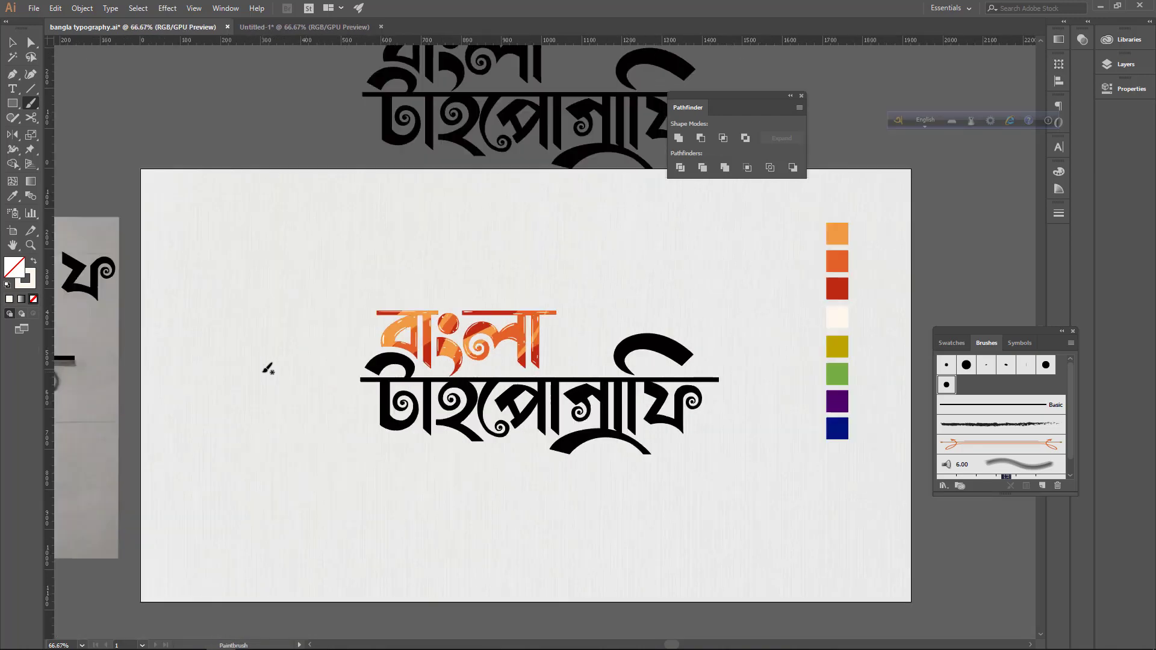
Select all the black pieces of the lower word, including its headline bar and curves, and unite them into one shape.
key("v")
left_click(407, 426)
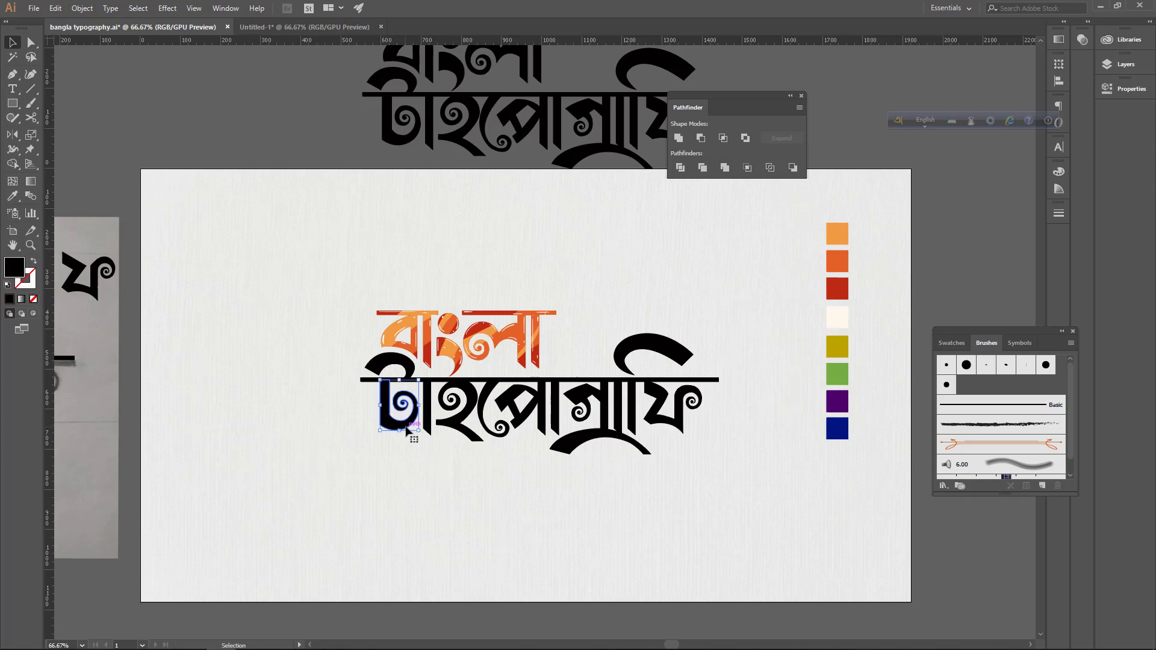
left_click(442, 394)
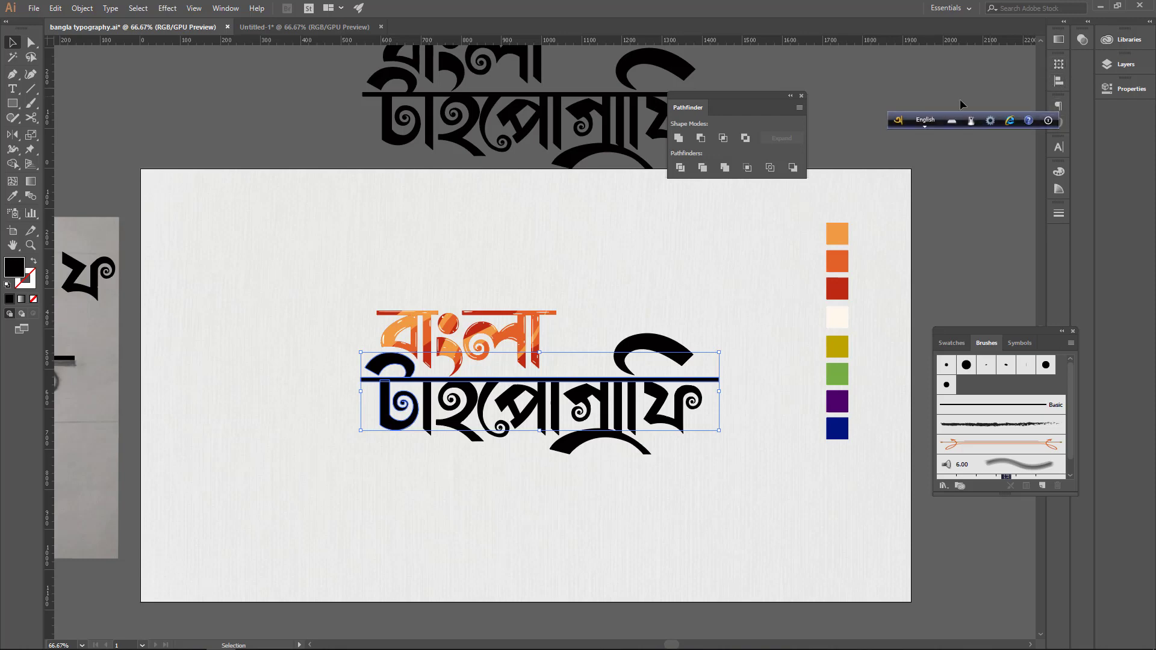
left_click_drag(899, 124, 872, 77)
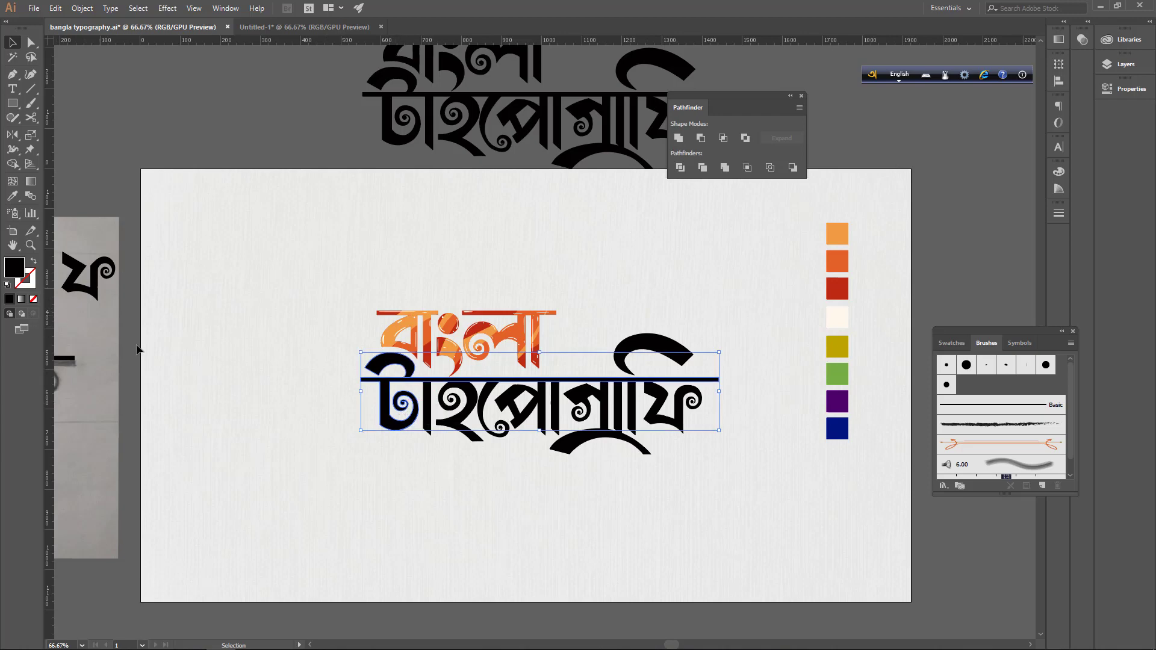
left_click(271, 407)
left_click_drag(309, 391, 679, 451)
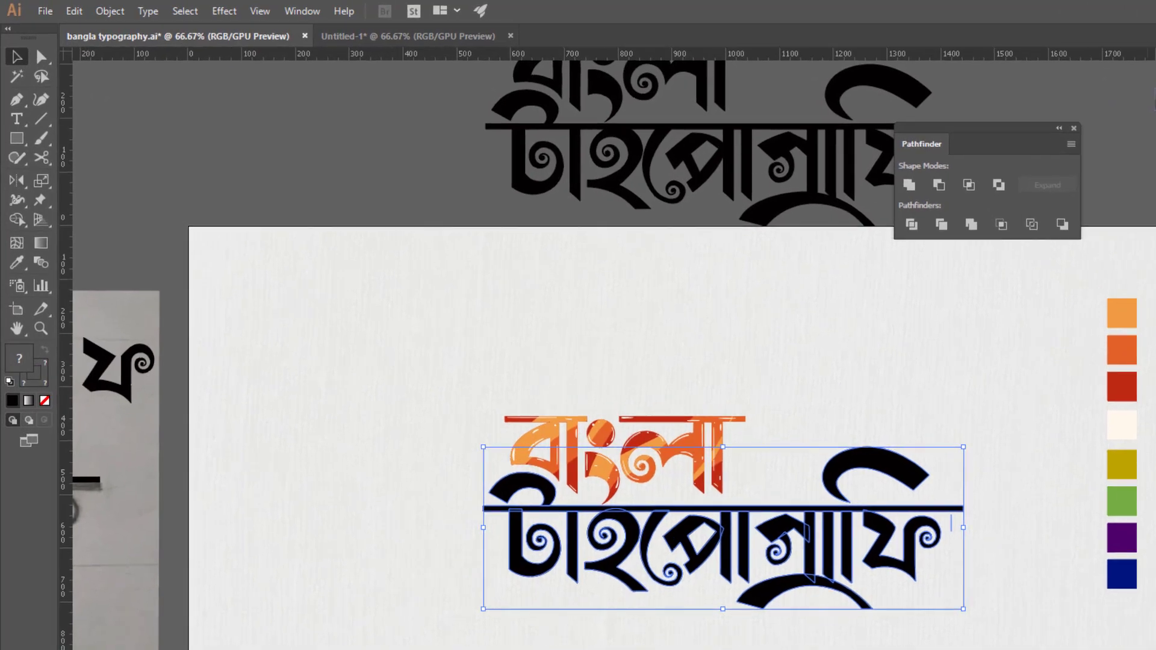
left_click(918, 187)
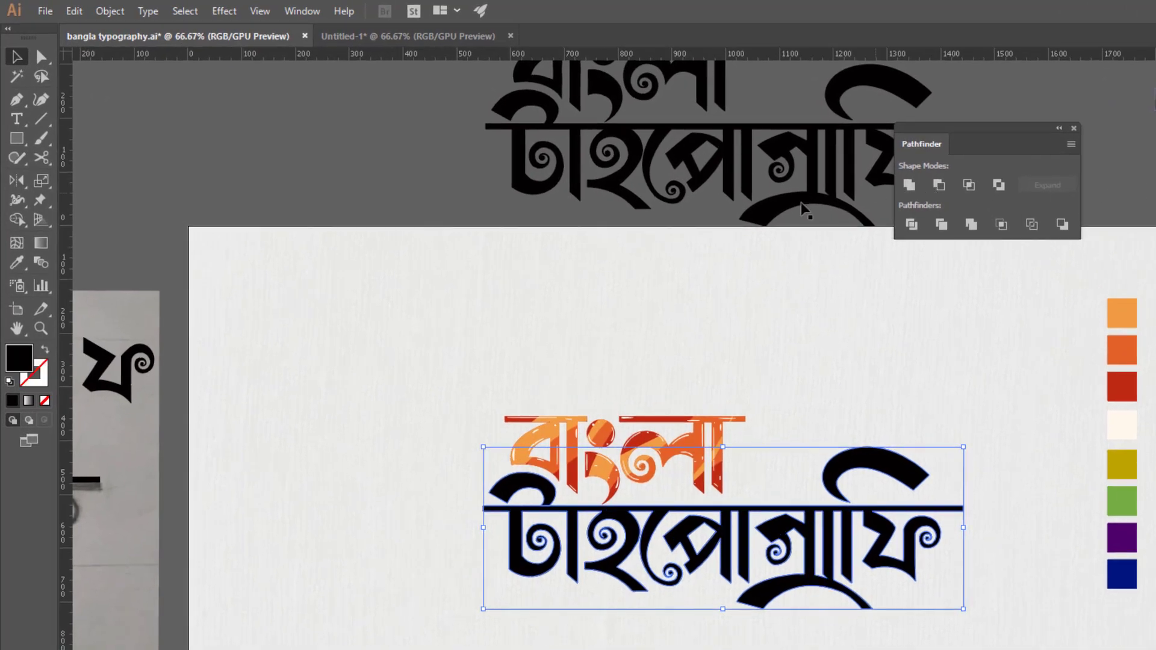
Make the united lower word a compound path.
left_click(110, 11)
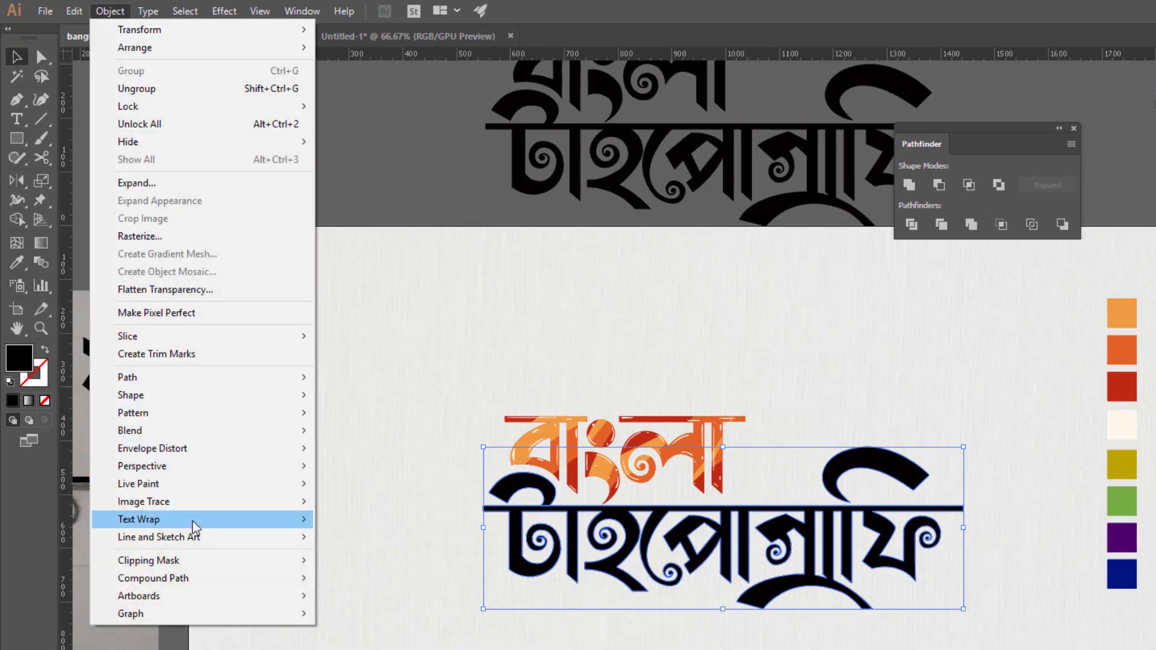
mouse_move(188, 579)
left_click(331, 572)
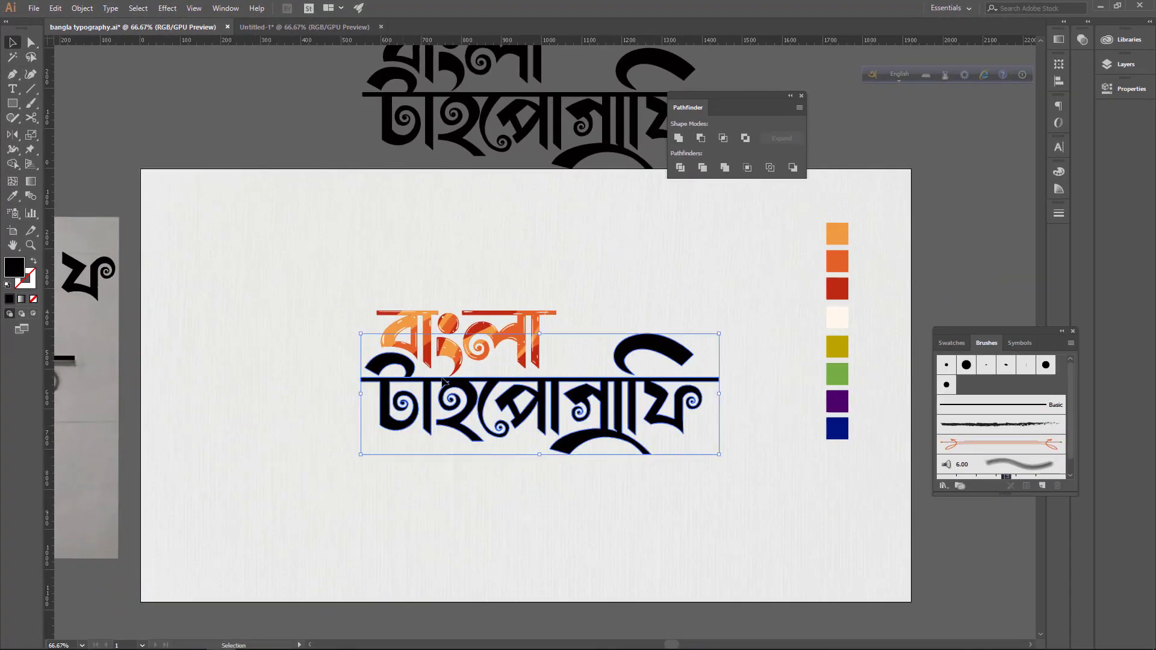
Try the red colour square as the fill of the lower word.
key("i")
left_click(842, 290)
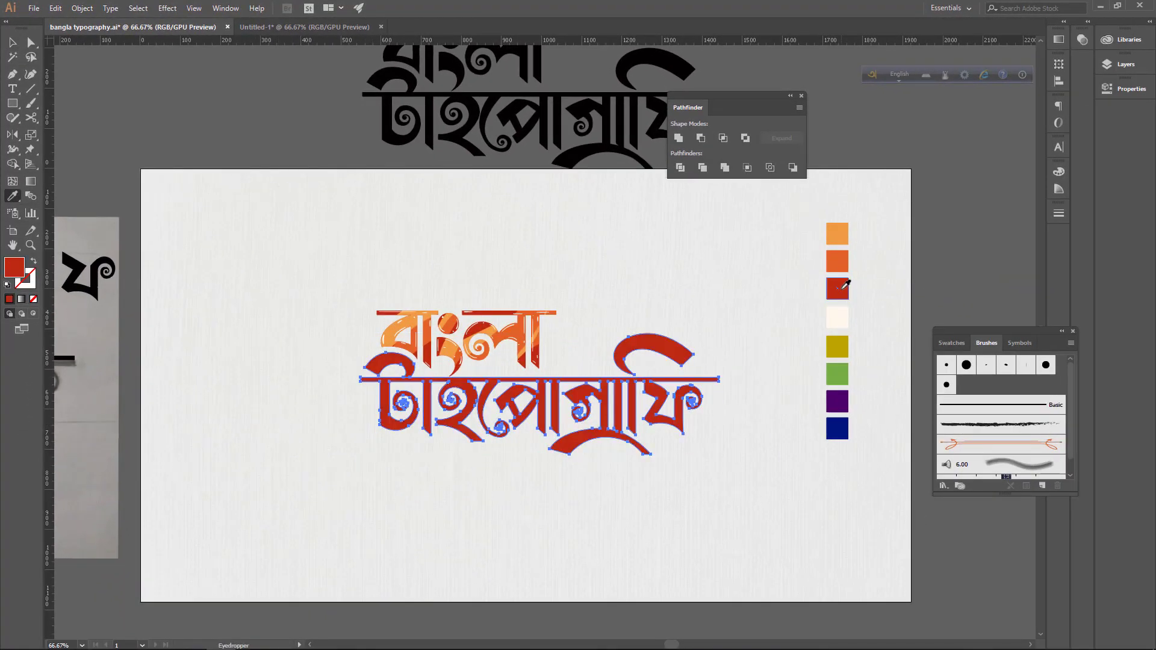
key("v")
left_click(253, 369)
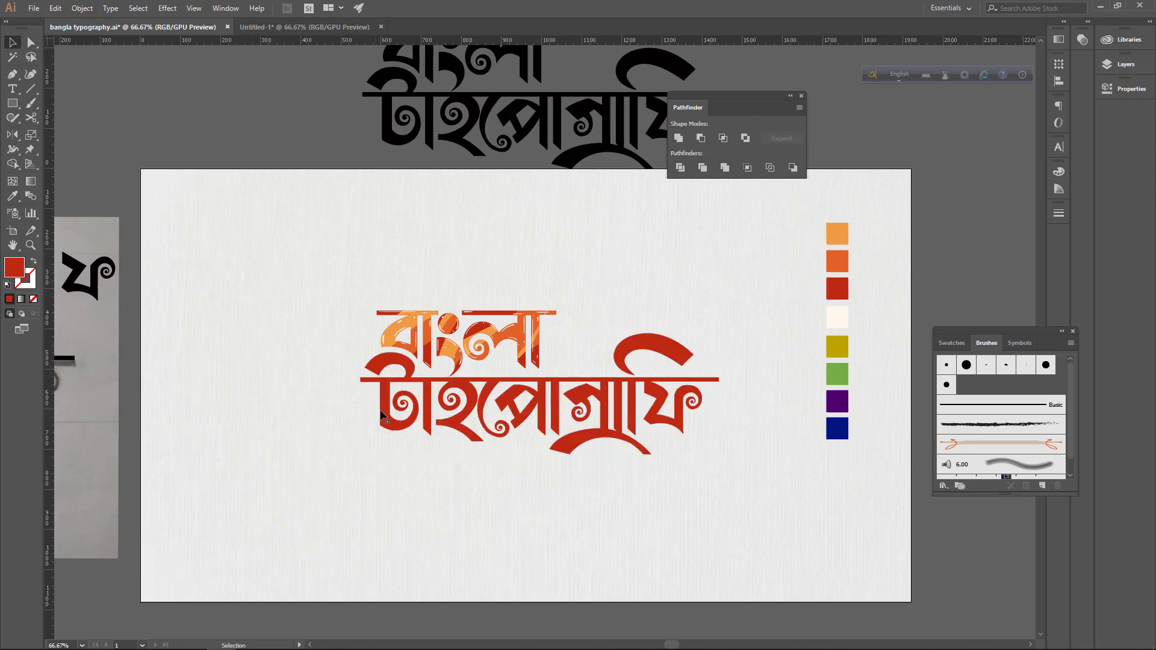
Compare dark blue, purple and green sampled fills on the lower word and settle on the dark blue.
left_click(382, 423)
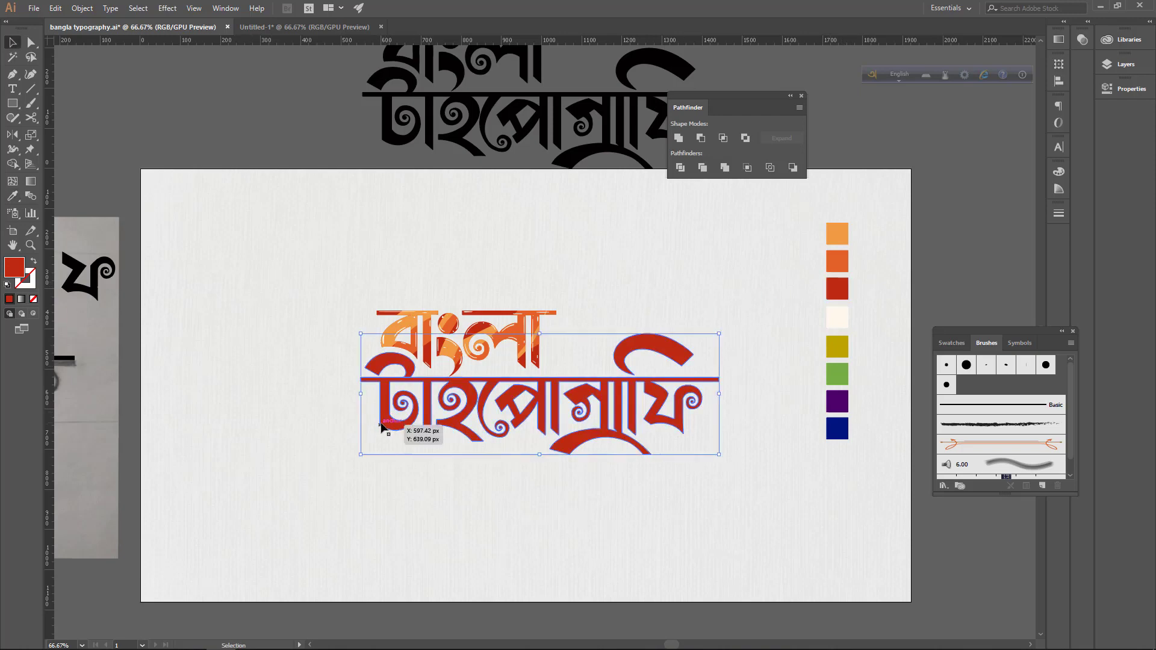
key("i")
left_click(838, 431)
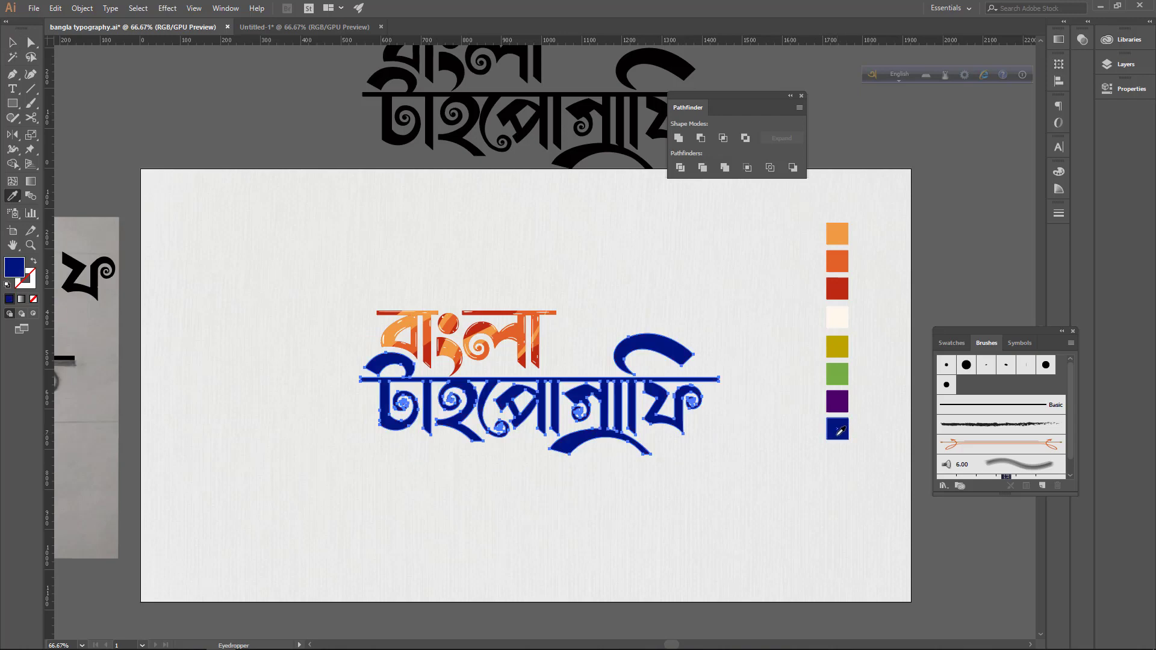
left_click(844, 403)
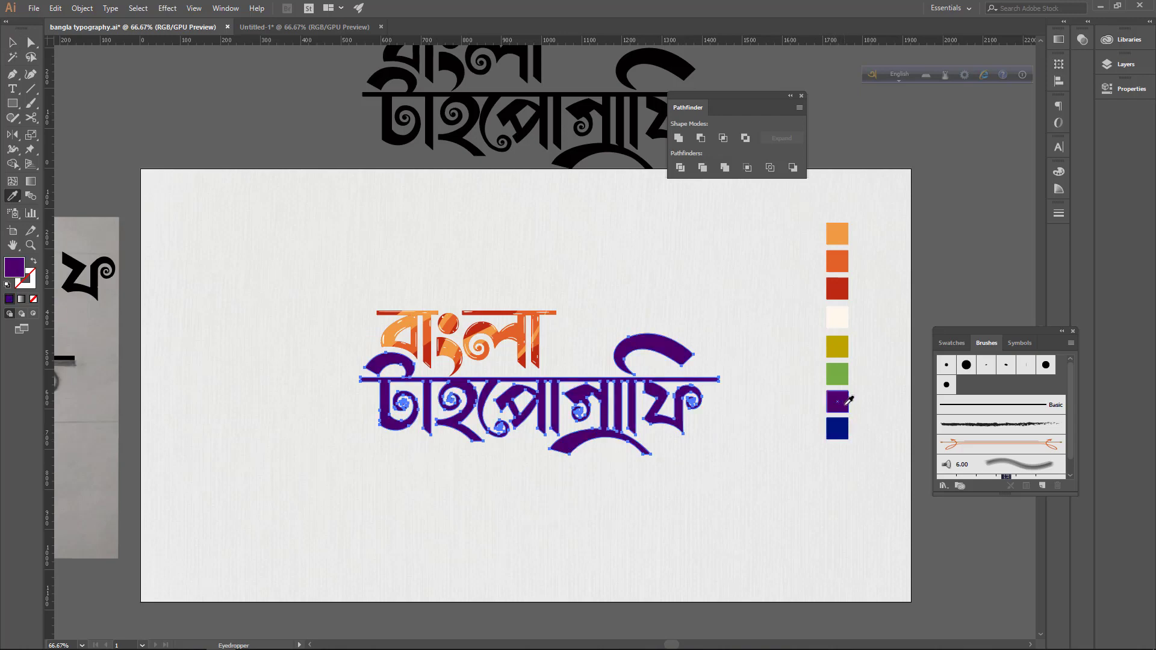
left_click(842, 374)
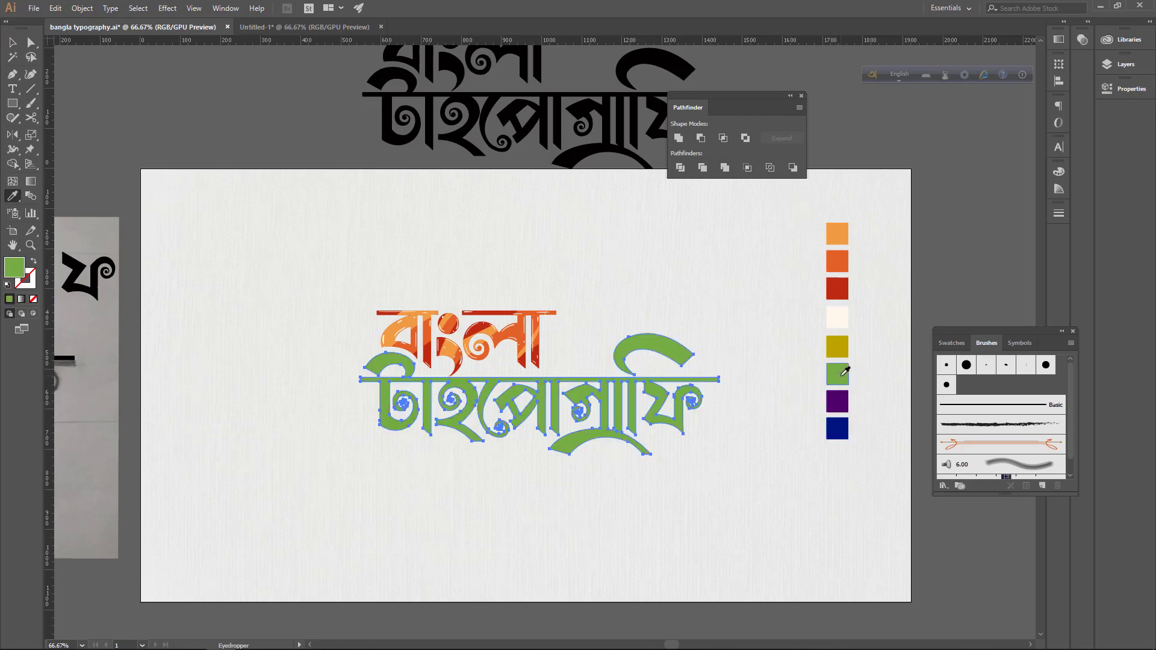
left_click(850, 428)
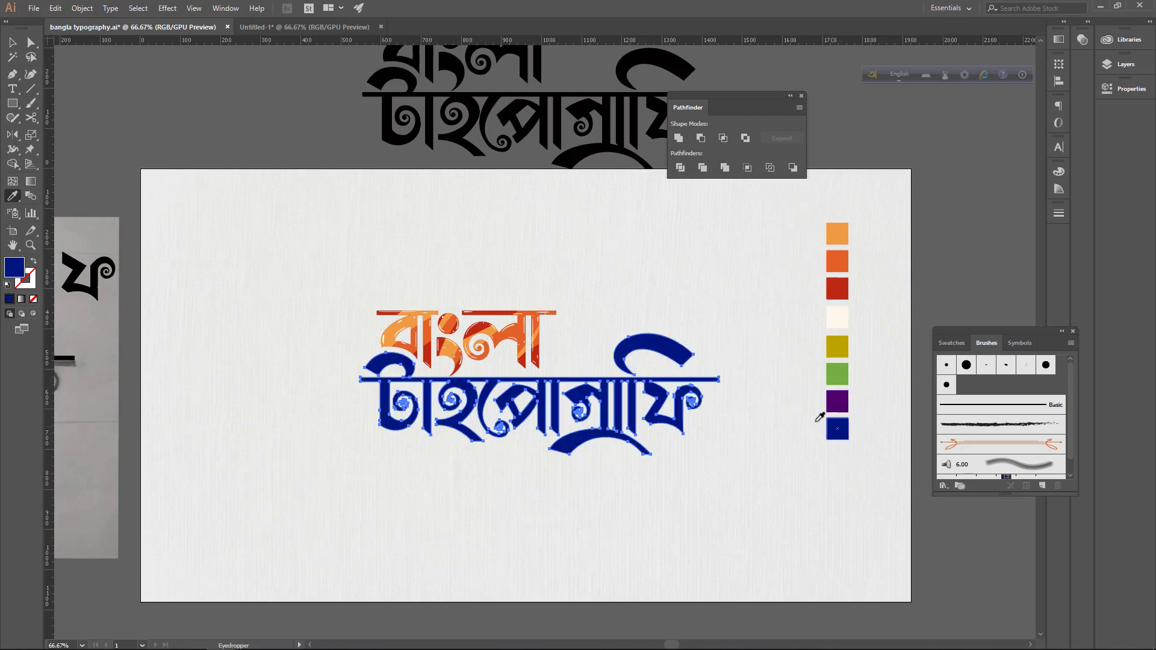
key("v")
left_click(225, 372)
Turn on Draw Inside for the blue lower word, sample the purple square and switch to the Paintbrush.
left_click(394, 402)
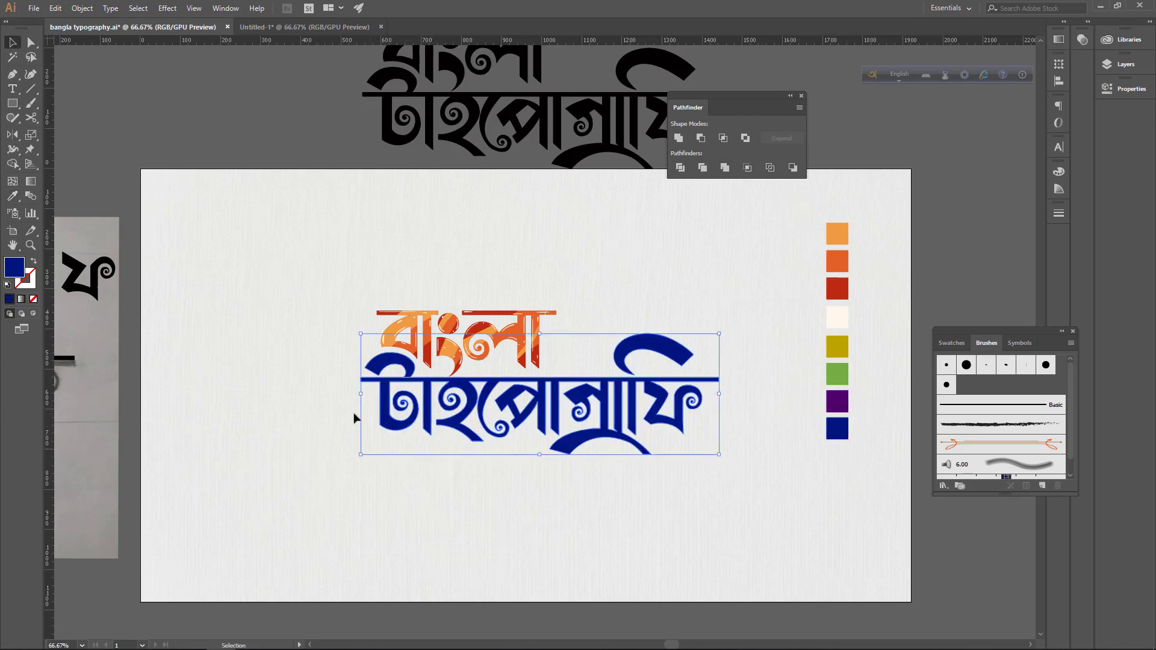
left_click(33, 313)
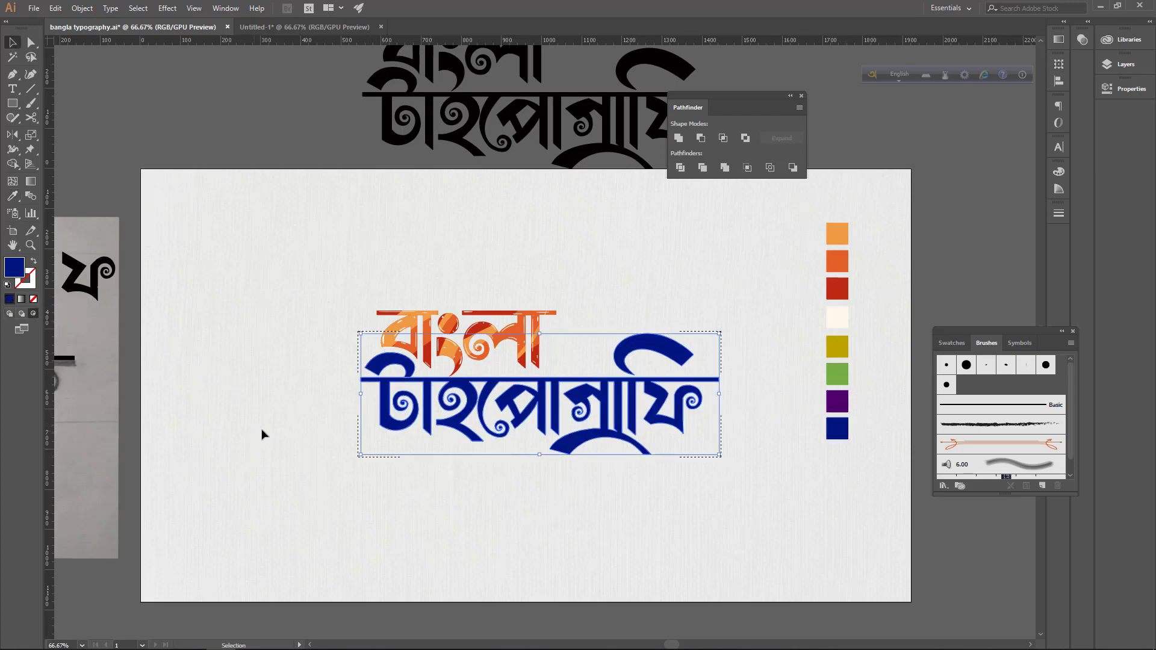
left_click(654, 500)
key("i")
left_click(839, 402)
key("b")
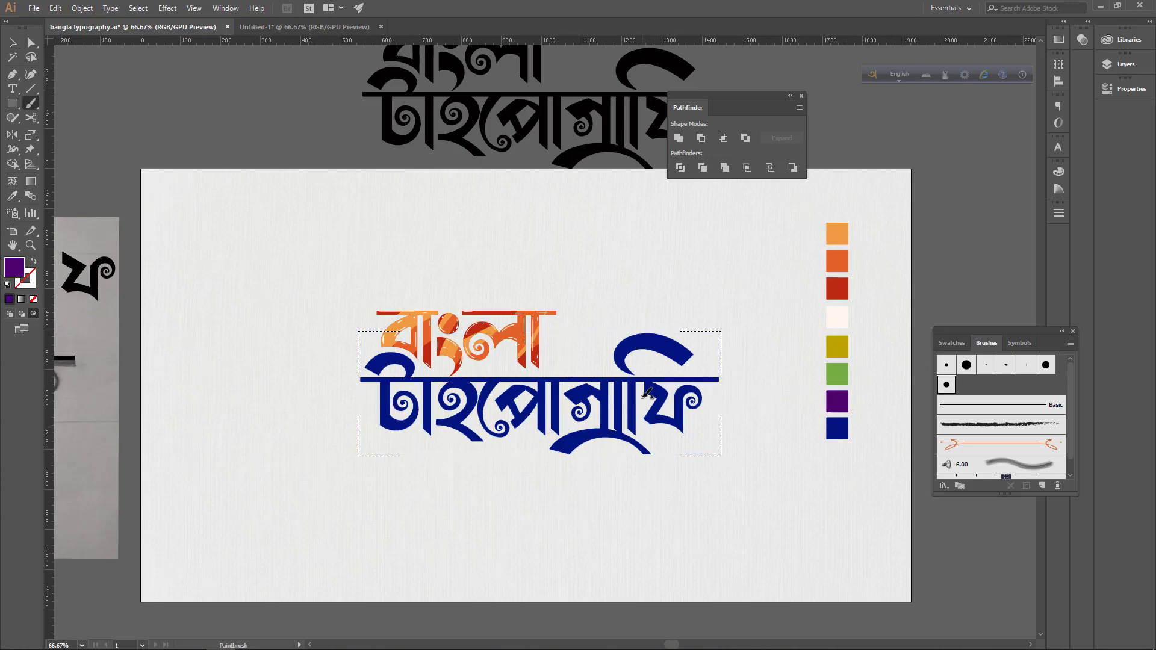
Try broad diagonal purple brush bands inside the blue lower word.
key("shift+x")
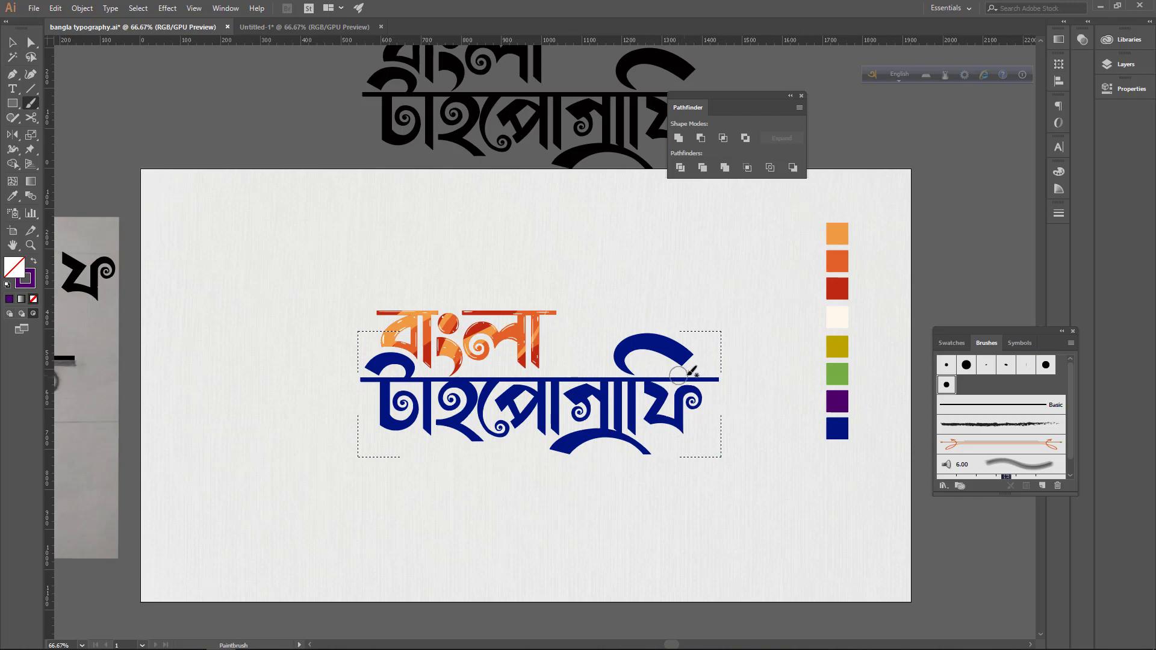
left_click_drag(725, 362, 599, 451)
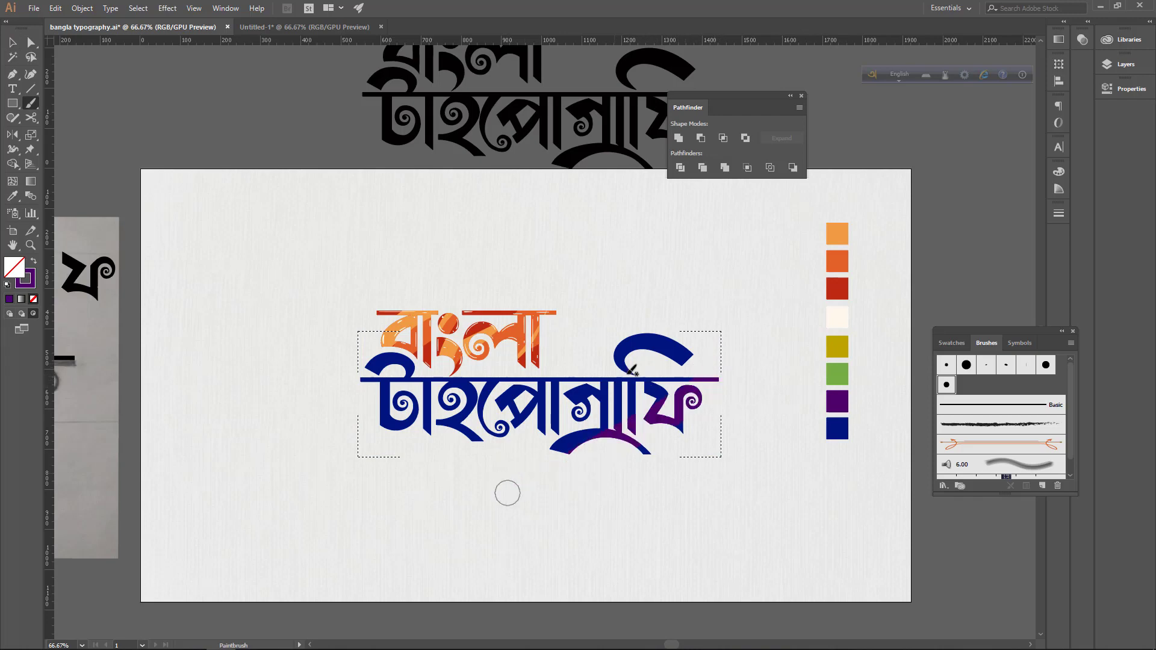
mouse_move(629, 371)
left_mouse_down()
mouse_move(589, 395)
mouse_move(338, 463)
left_mouse_up()
mouse_move(535, 361)
left_mouse_down()
mouse_move(474, 401)
mouse_move(243, 454)
left_mouse_up()
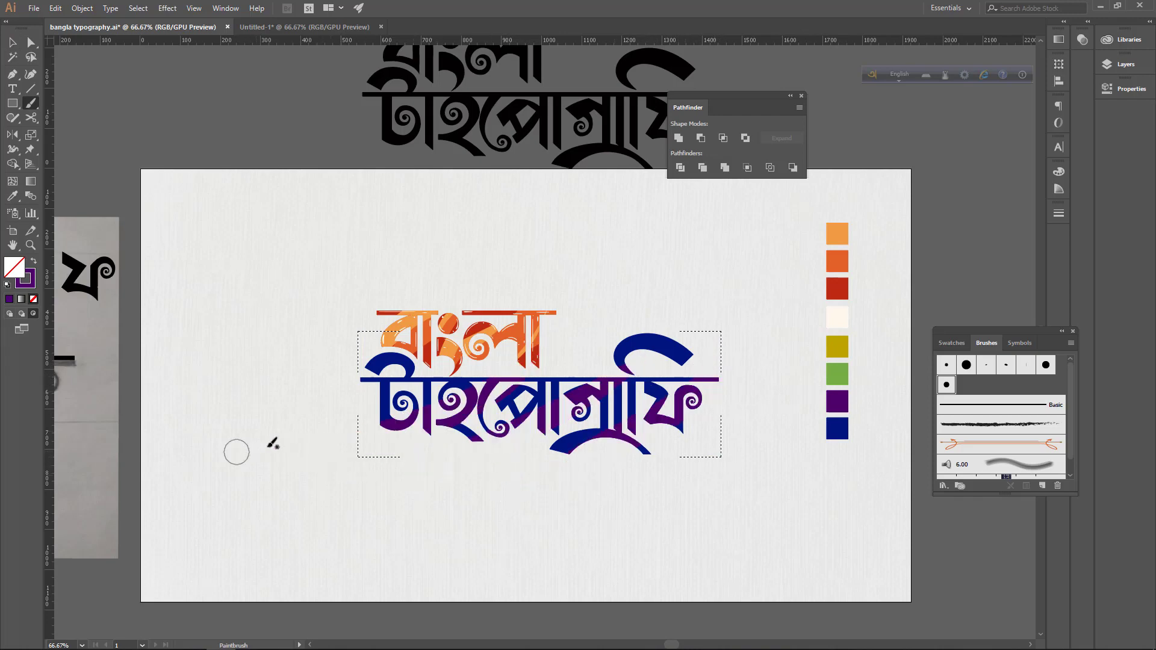
Try diagonal green and olive-yellow brush bands inside the blue lower word.
key("i")
left_click(836, 374)
key("b")
left_click_drag(701, 365, 532, 456)
left_click_drag(682, 335, 518, 409)
left_click_drag(421, 352, 356, 385)
key("i")
left_click(837, 347)
key("b")
left_click_drag(529, 367, 448, 439)
left_click_drag(701, 331, 572, 422)
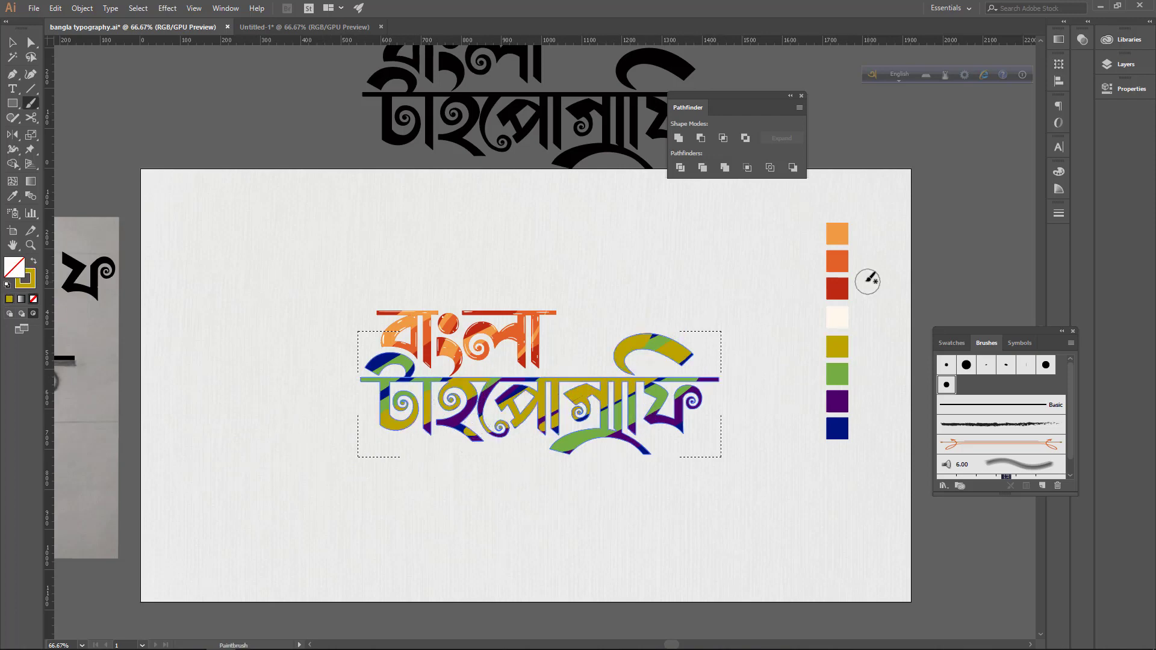
Undo the purple, green and olive-yellow bands on the lower word.
key("ctrl+z")
key("ctrl+z")
key("ctrl+z")
key("ctrl+z")
key("ctrl+z")
key("ctrl+z")
key("ctrl+z")
key("ctrl+z")
key("ctrl+z")
key("ctrl+z")
Fill the lower word with the colour of the red square.
key("v")
double_click(352, 437)
left_click(386, 416)
key("shift+d")
key("shift+d")
key("i")
left_click(836, 289)
key("v")
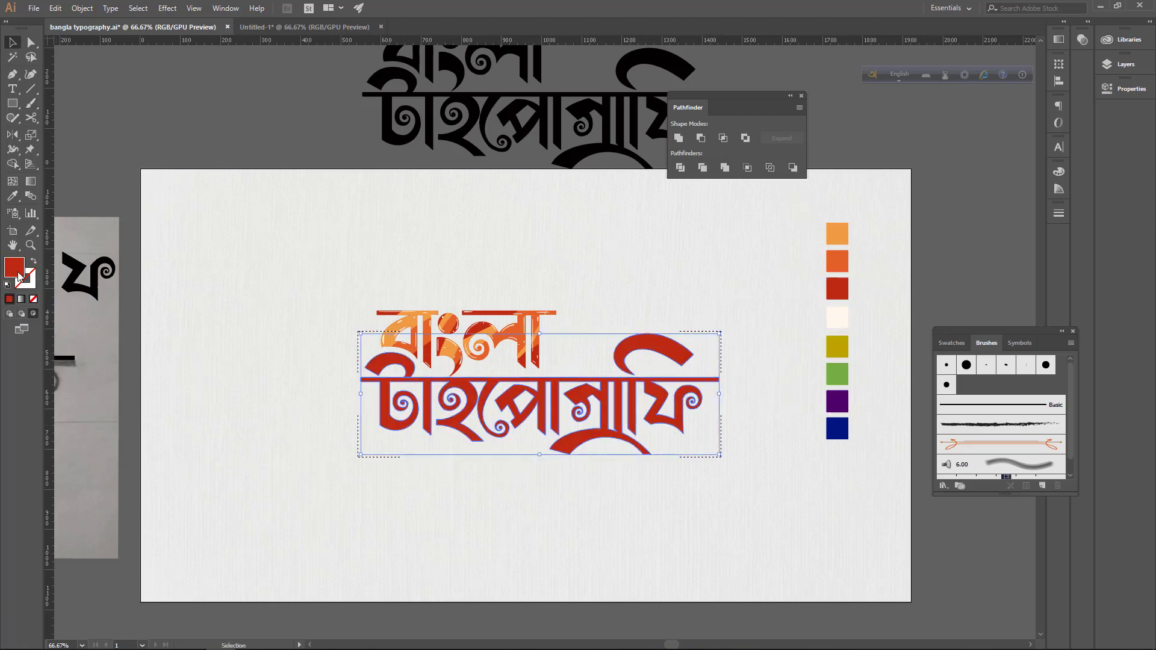
Darken the lower word's fill to a deep maroon with the Color Picker.
double_click(17, 272)
left_click(274, 392)
left_click(433, 331)
double_click(14, 268)
left_click(433, 331)
left_click(668, 441)
Paint diagonal deep orange and red bands inside the maroon lower word with the Paintbrush.
key("i")
left_click(837, 261)
key("b")
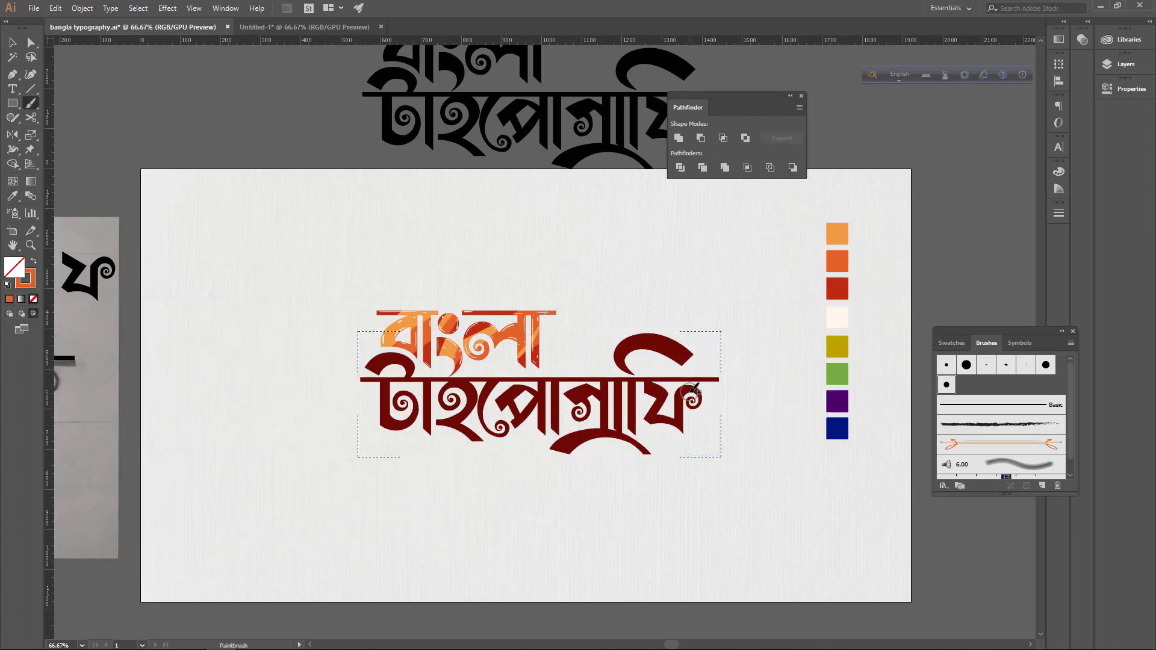
left_click_drag(710, 370, 601, 452)
left_click_drag(647, 369, 542, 458)
left_click_drag(701, 380, 542, 472)
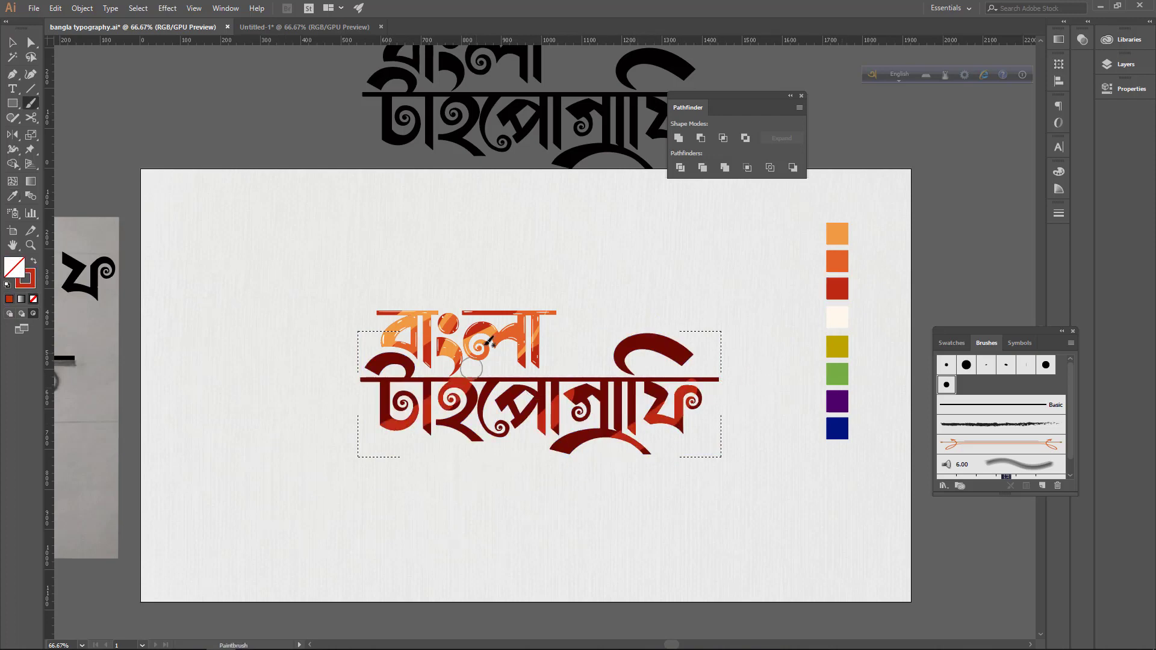
left_click_drag(648, 365, 491, 464)
Paint diagonal light orange bands inside the lower word, including its upper curves and first letter.
key("i")
left_click(837, 233)
key("b")
left_click_drag(581, 364, 466, 436)
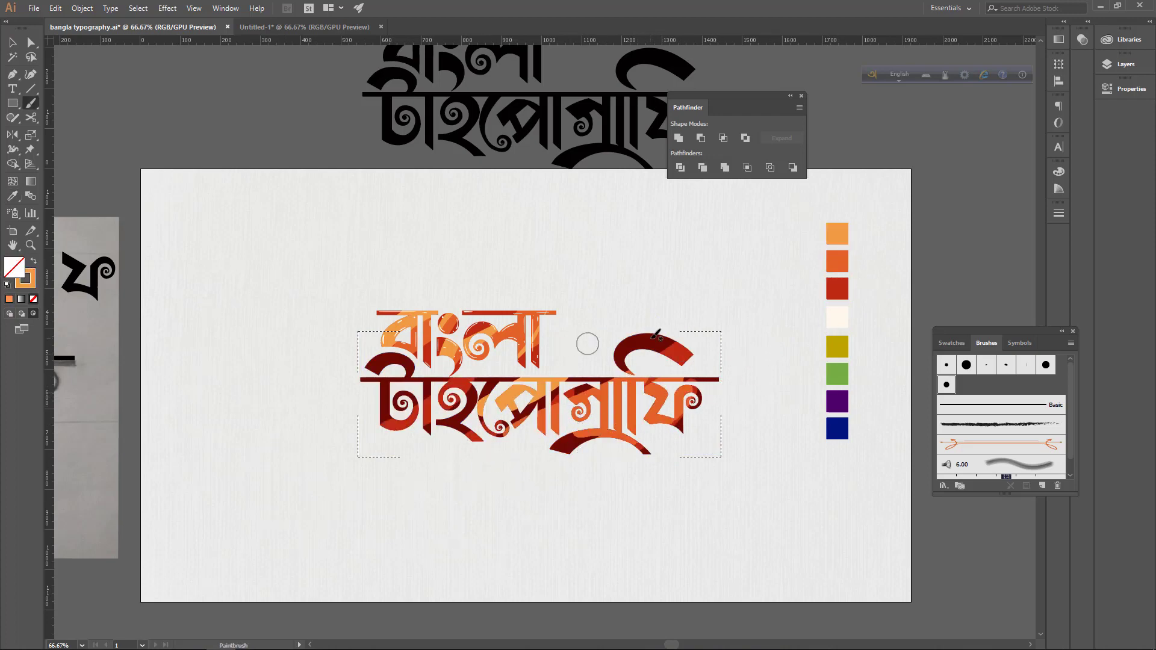
left_click_drag(685, 333, 478, 461)
left_click_drag(418, 346, 286, 407)
left_click_drag(442, 368, 346, 429)
Add diagonal red bands across the lower word and dark accents in maroon sampled from the lettering.
key("i")
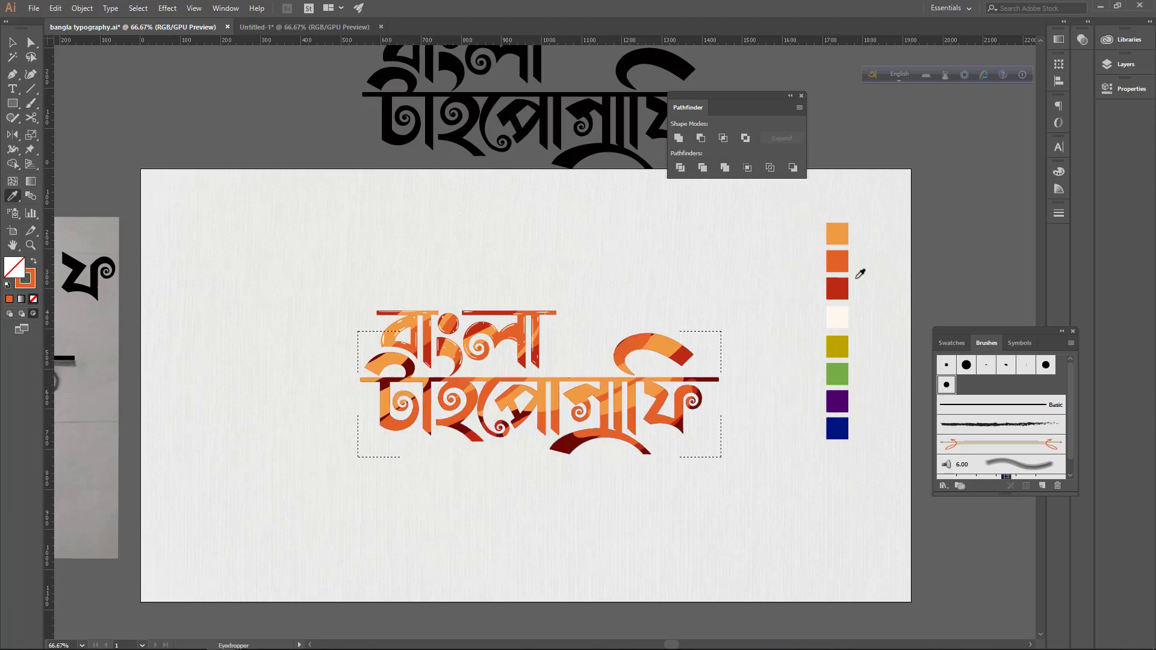
left_click(843, 288)
key("b")
left_click_drag(641, 337, 400, 495)
left_click_drag(518, 361, 353, 441)
key("i")
left_click(683, 426)
key("b")
key("shift+x")
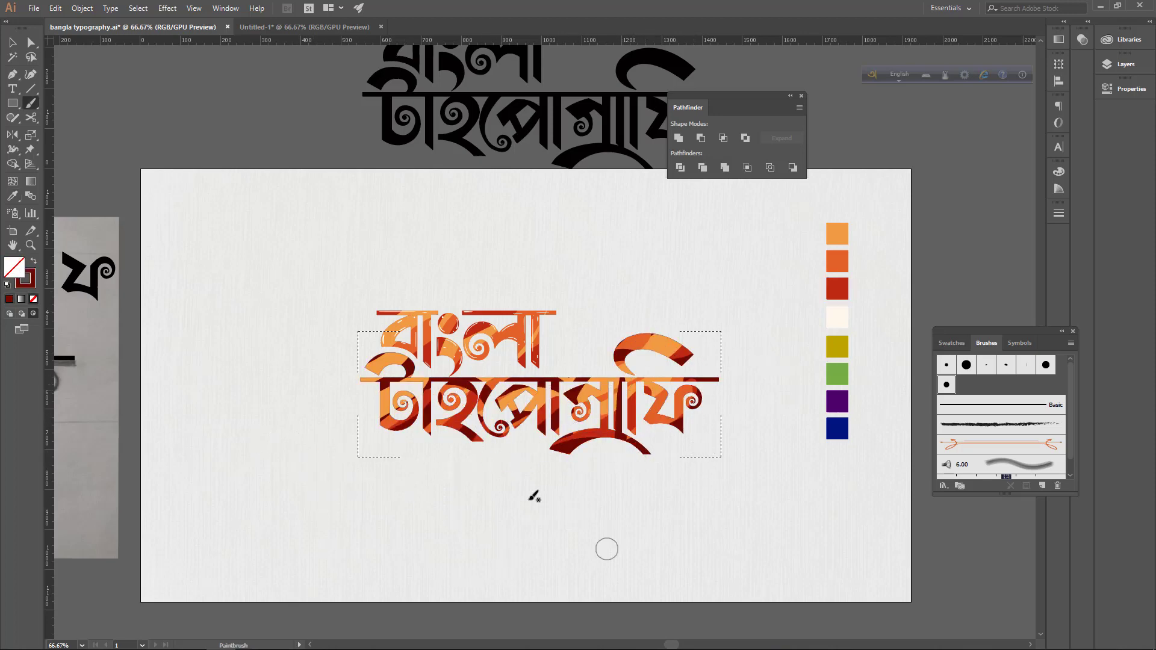
Paint light orange at the end of the lower word's headline and sample the deep orange square.
key("i")
left_click(837, 233)
key("b")
mouse_move(729, 361)
left_mouse_down()
mouse_move(553, 391)
mouse_move(747, 359)
left_mouse_up()
key("i")
left_click(837, 261)
key("b")
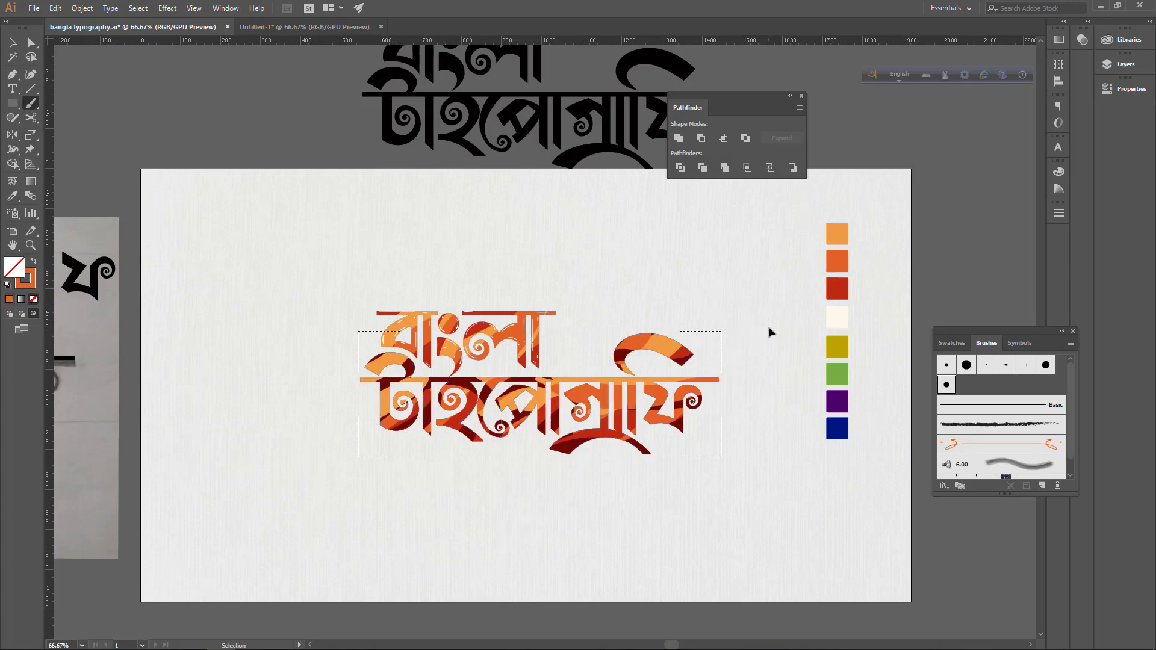
Sample the cream square, shrink the brush and paint highlights on the upper curve, stem and spiral of the first lower letter.
key("shift+x")
key("i")
left_click(836, 317)
key("b")
scroll(422, 401, "up", 3)
key("[")
key("[")
key("[")
key("[")
scroll(280, 310, "up", 2)
mouse_move(233, 281)
left_mouse_down()
mouse_move(340, 215)
mouse_move(268, 307)
left_mouse_up()
left_click(384, 212)
left_click_drag(305, 302, 402, 257)
left_click_drag(450, 279, 467, 330)
left_click_drag(482, 245, 496, 265)
left_click_drag(475, 385, 495, 258)
left_click_drag(331, 268, 331, 374)
left_click_drag(333, 465, 333, 502)
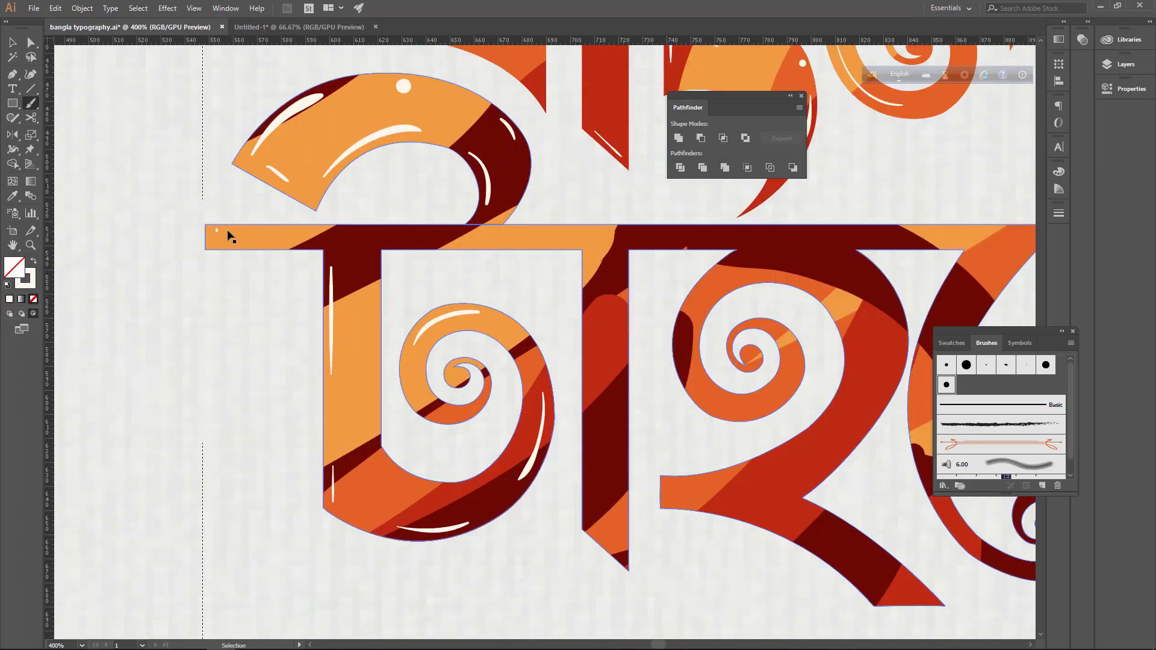
Paint cream highlights on the headline, the second vertical stem and the curves of the ই letter.
left_click_drag(476, 232, 614, 233)
left_click_drag(586, 246, 586, 313)
left_click_drag(621, 350, 621, 479)
scroll(508, 542, "right", 4)
left_click_drag(527, 244, 490, 305)
left_click_drag(699, 345, 658, 421)
scroll(537, 340, "down", 5)
scroll(557, 353, "up", 5)
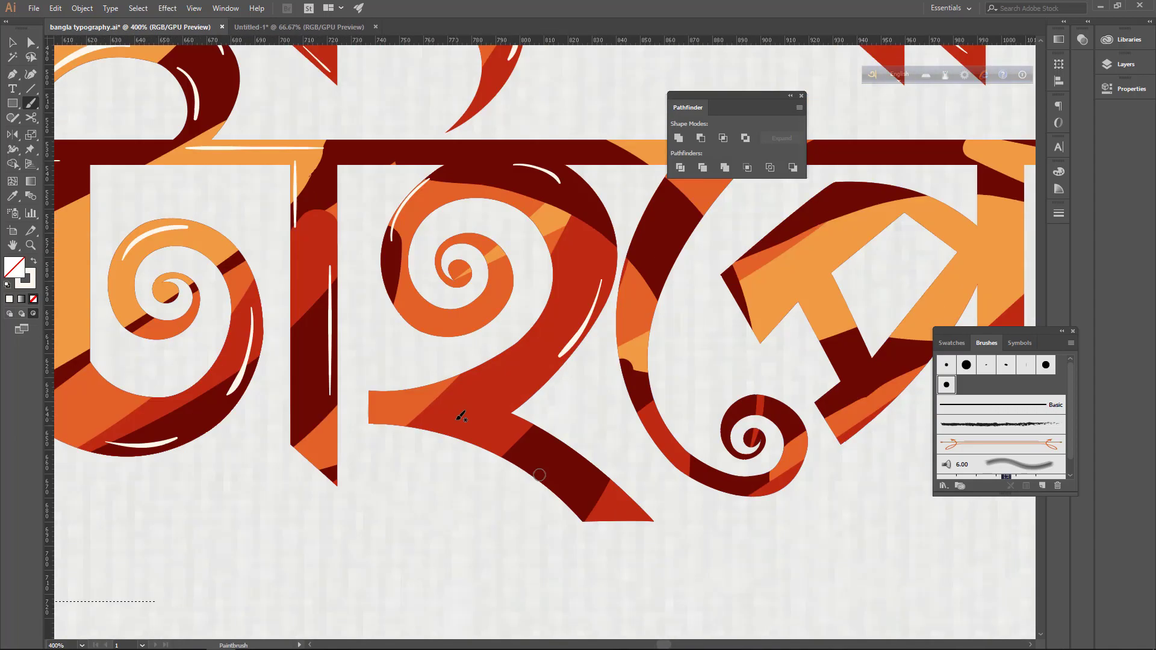
Paint cream highlights on the tail of the ই letter and along the curves and stem of the পো letters.
left_click_drag(463, 431, 529, 463)
left_click_drag(659, 259, 481, 331)
left_click_drag(521, 278, 503, 308)
left_click_drag(633, 283, 567, 341)
mouse_move(652, 477)
left_mouse_down()
mouse_move(659, 491)
mouse_move(764, 392)
left_mouse_up()
left_click_drag(841, 262, 841, 436)
mouse_move(892, 246)
left_mouse_down()
mouse_move(658, 214)
mouse_move(653, 290)
left_mouse_up()
left_click_drag(663, 225, 663, 450)
left_click_drag(744, 255, 797, 231)
key("ctrl+minus")
Add cream highlight strokes and dots to the গ্রা letters and their lower arch, and continue onto the ফি letter.
left_click_drag(607, 442, 622, 454)
left_click_drag(544, 441, 431, 364)
left_click_drag(500, 450, 589, 392)
mouse_move(649, 378)
left_mouse_down()
mouse_move(718, 375)
mouse_move(685, 372)
left_mouse_up()
key("ctrl+z")
left_click(566, 474)
left_click(605, 387)
left_click(728, 376)
left_click_drag(647, 163, 536, 224)
scroll(555, 323, "right", 7)
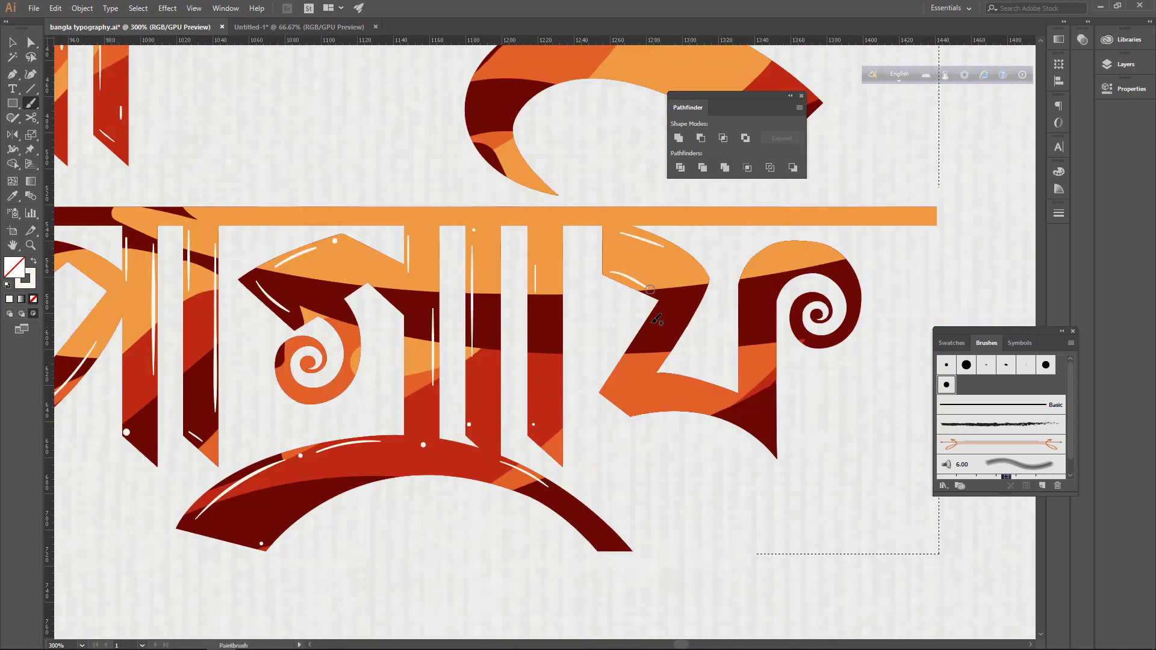
scroll(536, 260, "up", 4)
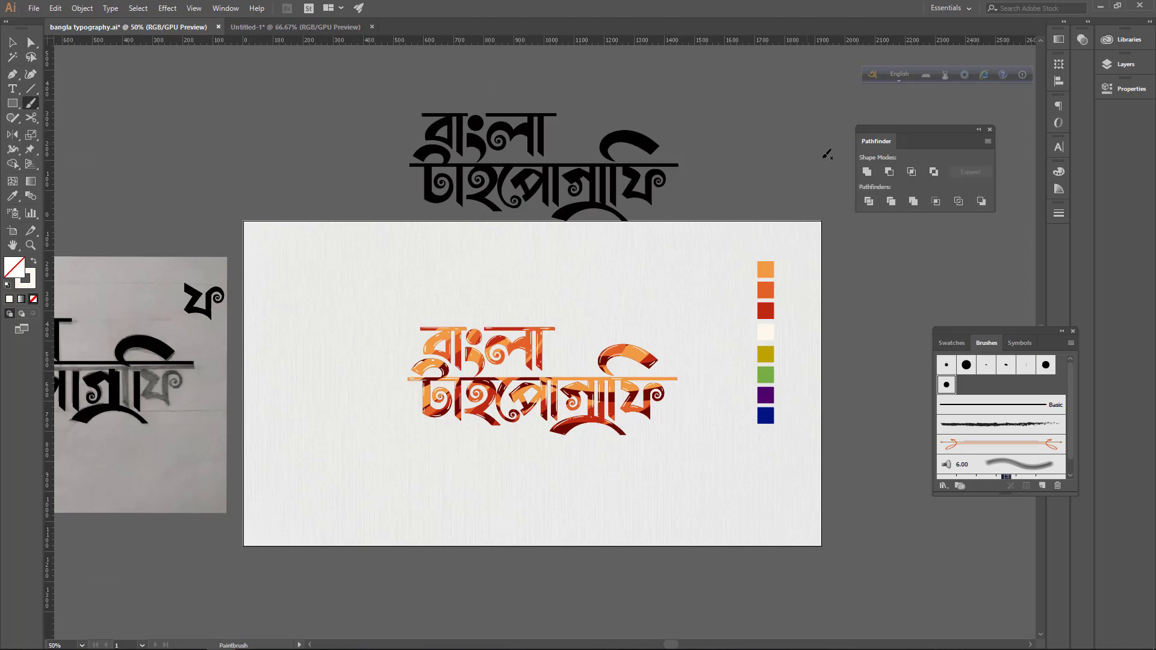
Place a copy of the black two-line lettering over the coloured words and send it behind them.
key("v")
left_click(611, 190)
left_click_drag(611, 190, 546, 431)
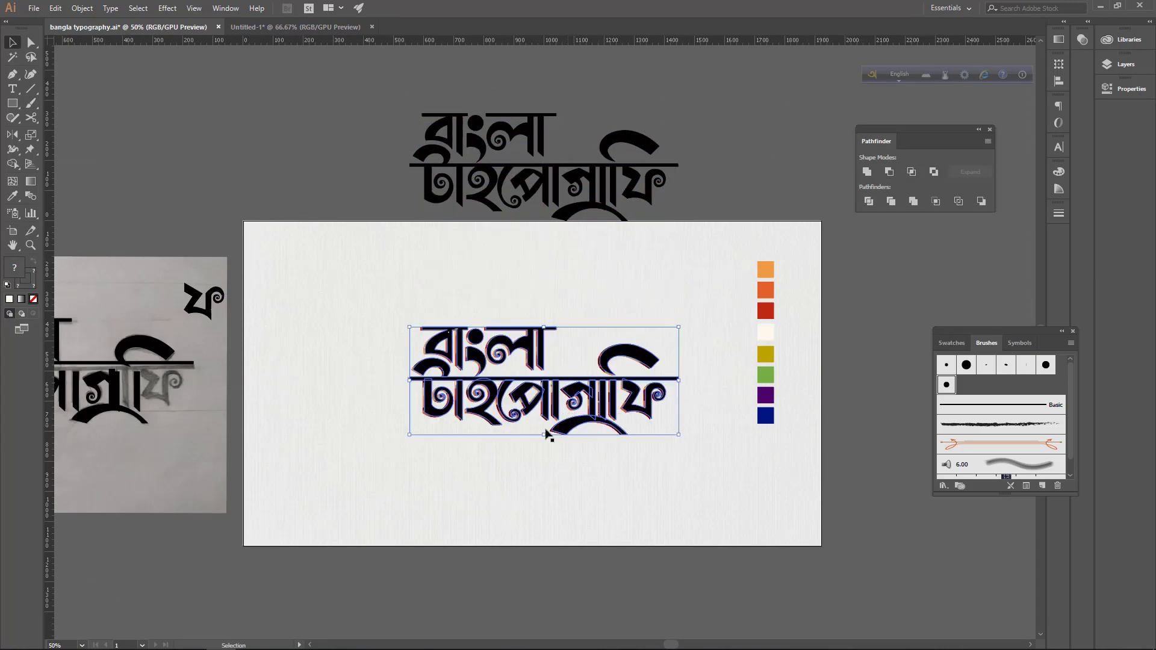
key("a")
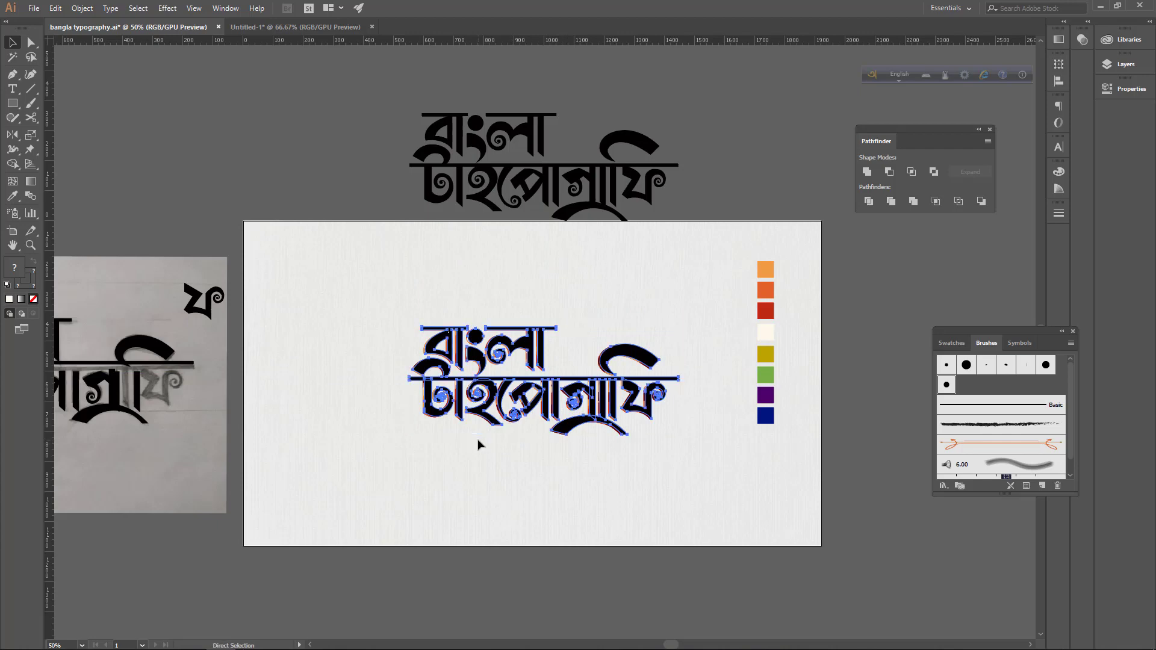
key("ctrl+[")
key("v")
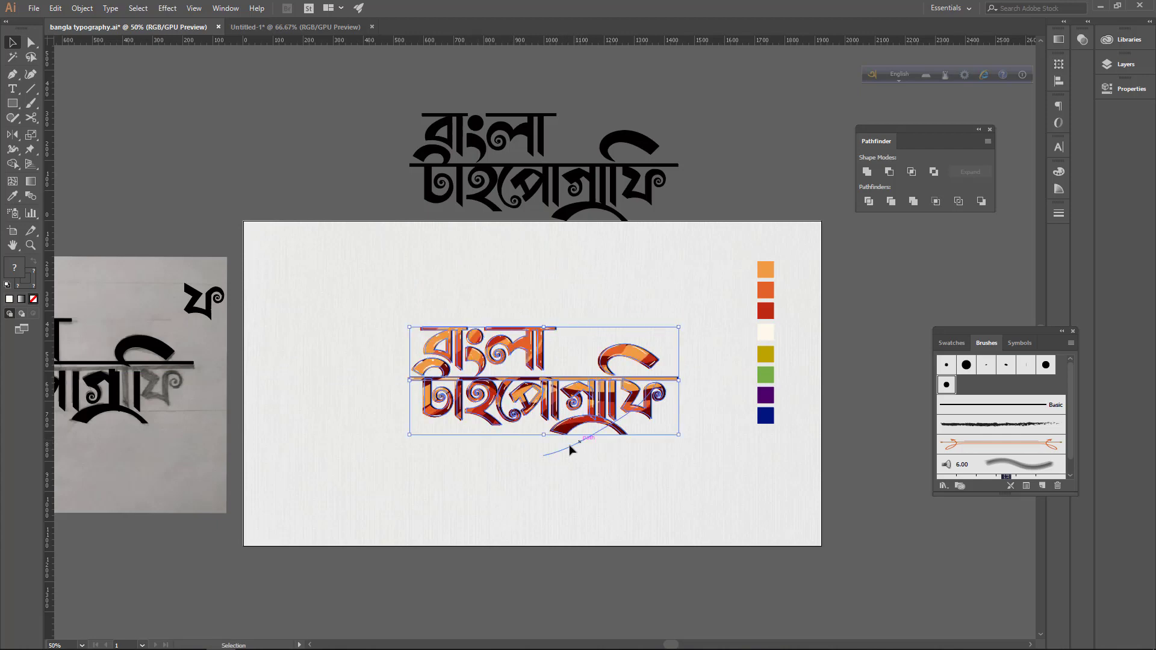
Nudge the black lettering copy down behind the coloured words to form a shadow.
key("Down")
key("Down")
key("Down")
key("Down")
key("Down")
key("Down")
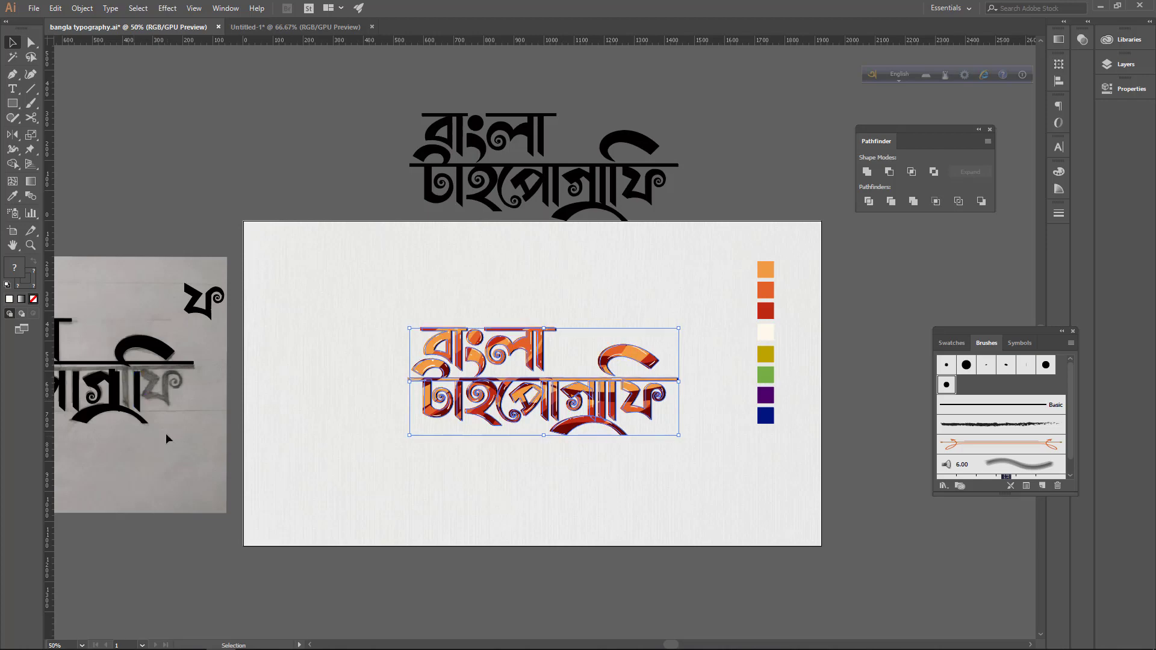
key("Down")
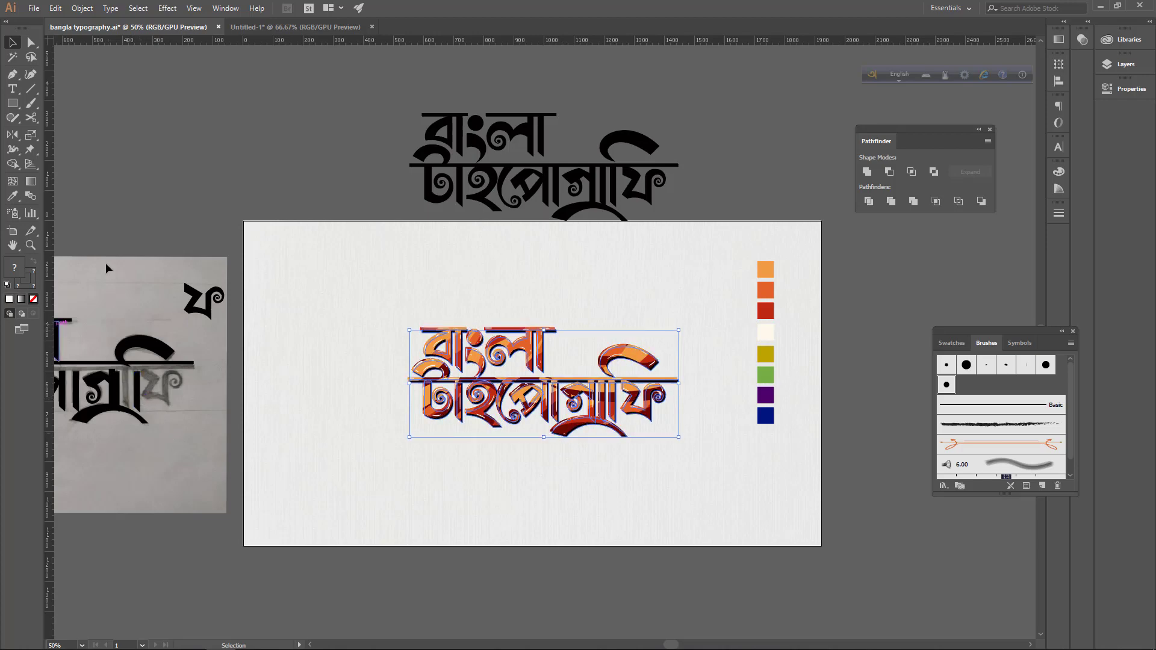
key("Down")
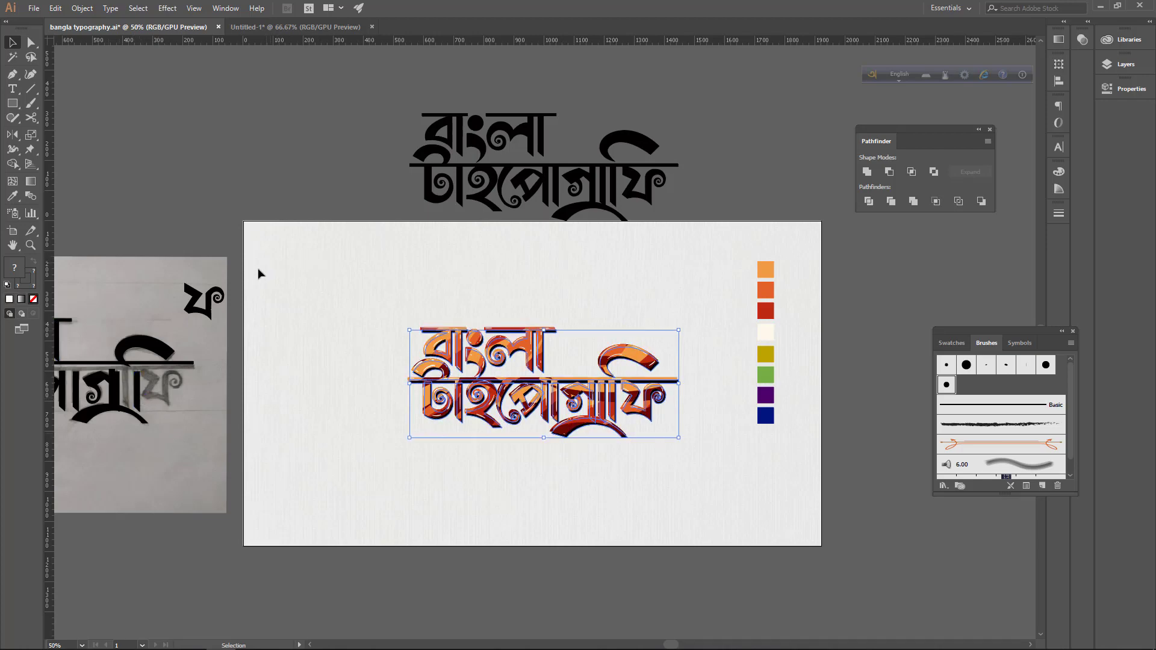
Fill the shadow lettering with grey #aaaaaa and deselect it.
double_click(14, 271)
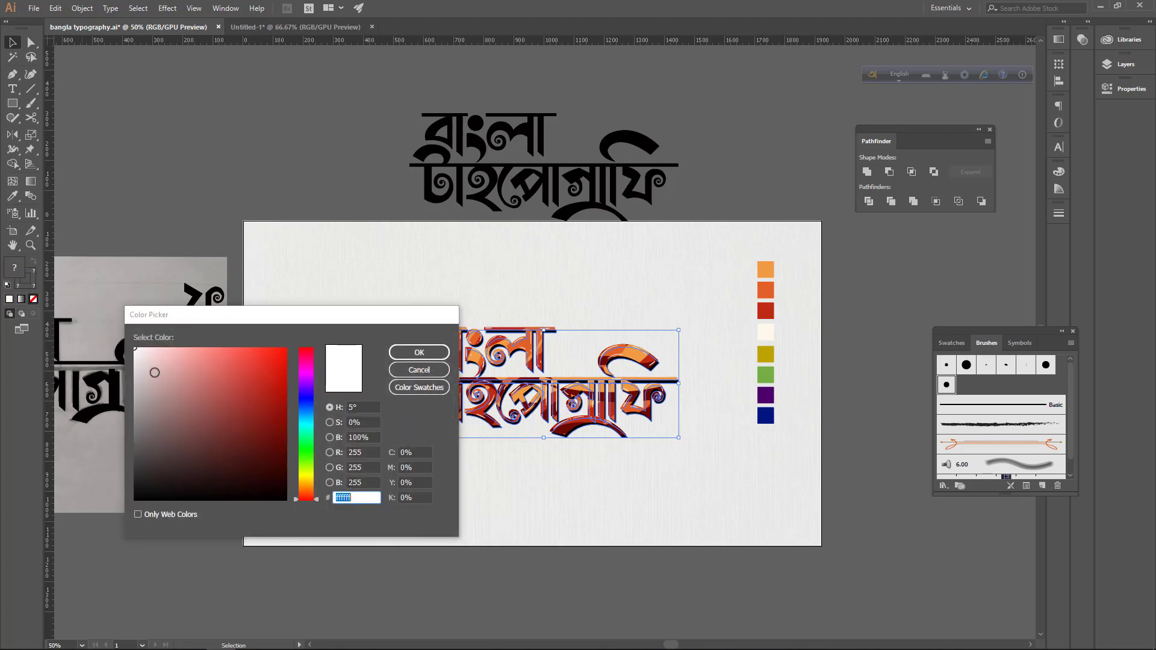
left_click(416, 353)
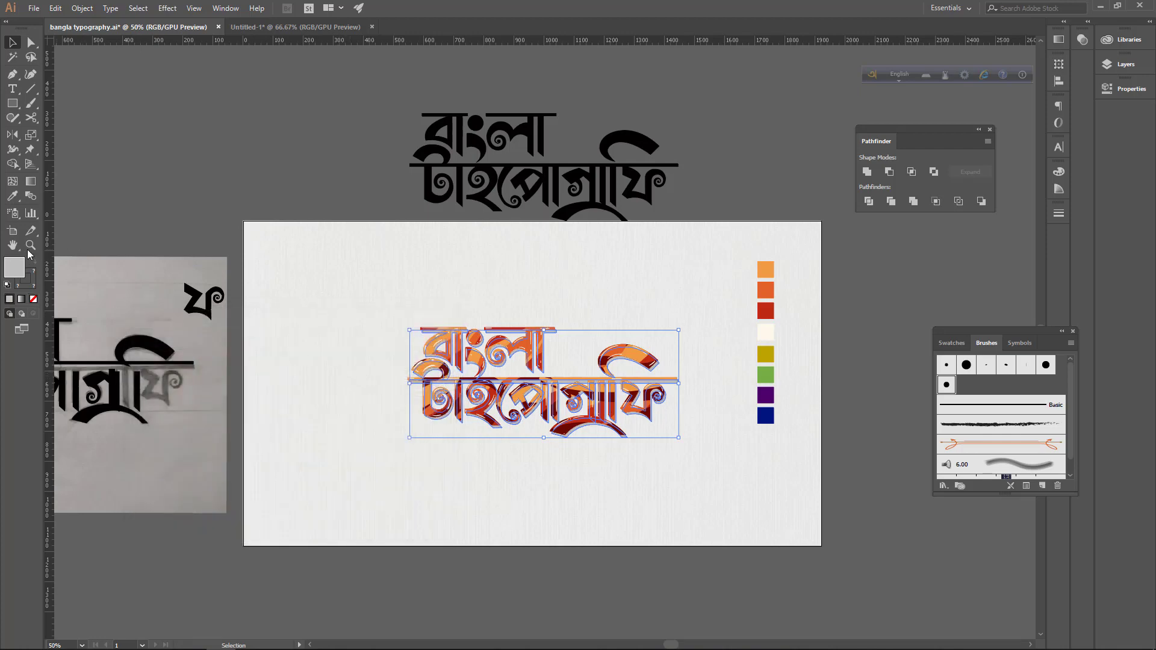
double_click(13, 271)
type("aaaaaa")
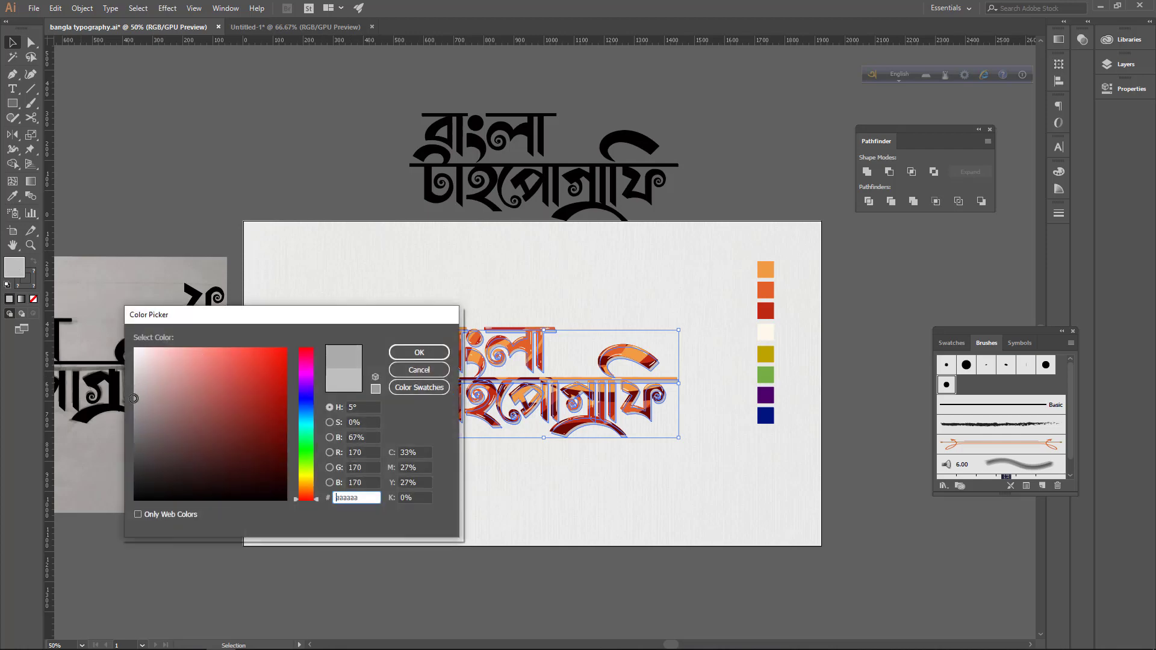
left_click(419, 353)
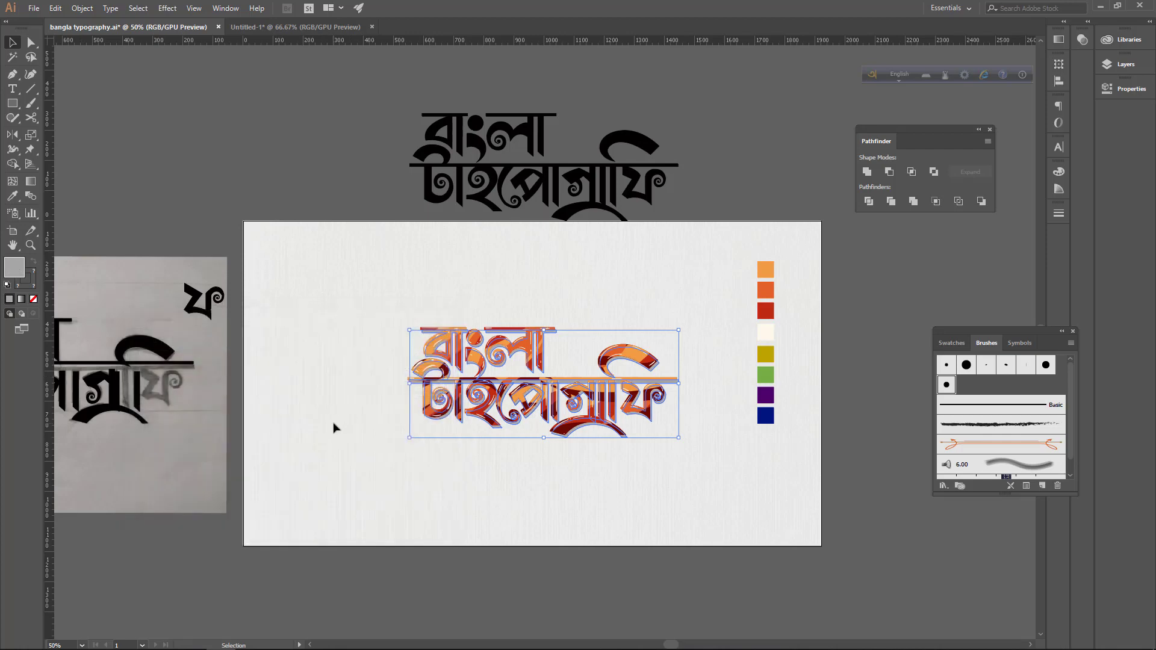
left_click(333, 427)
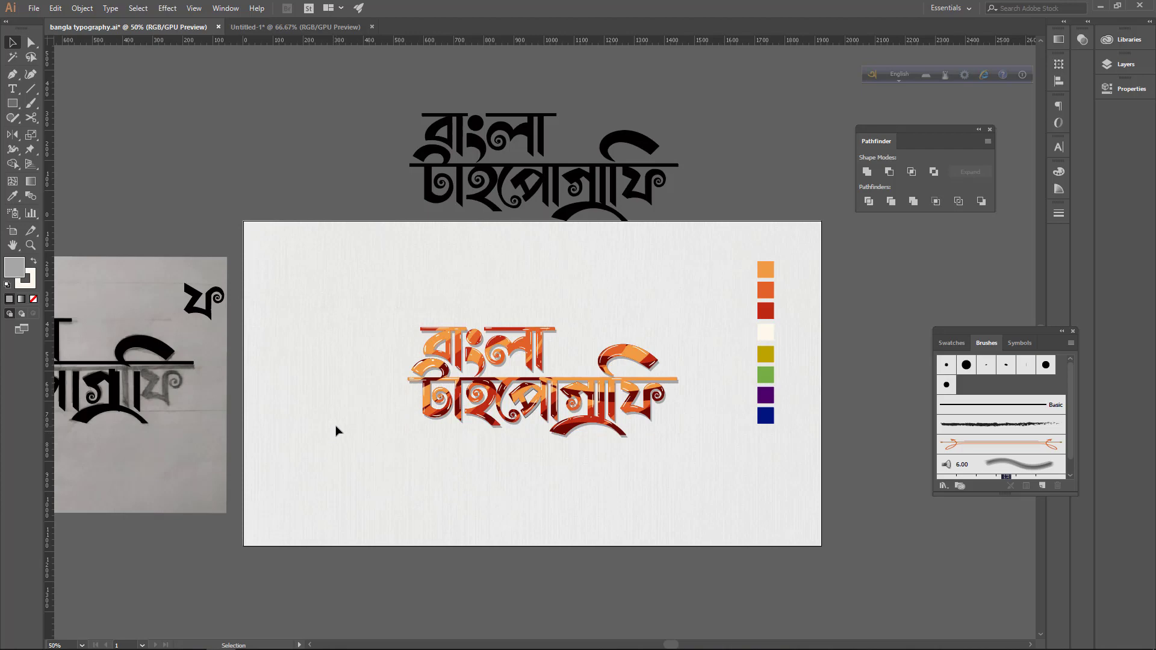
Nudge the grey shadow lettering left and slightly down behind the coloured words.
key("ctrl+1")
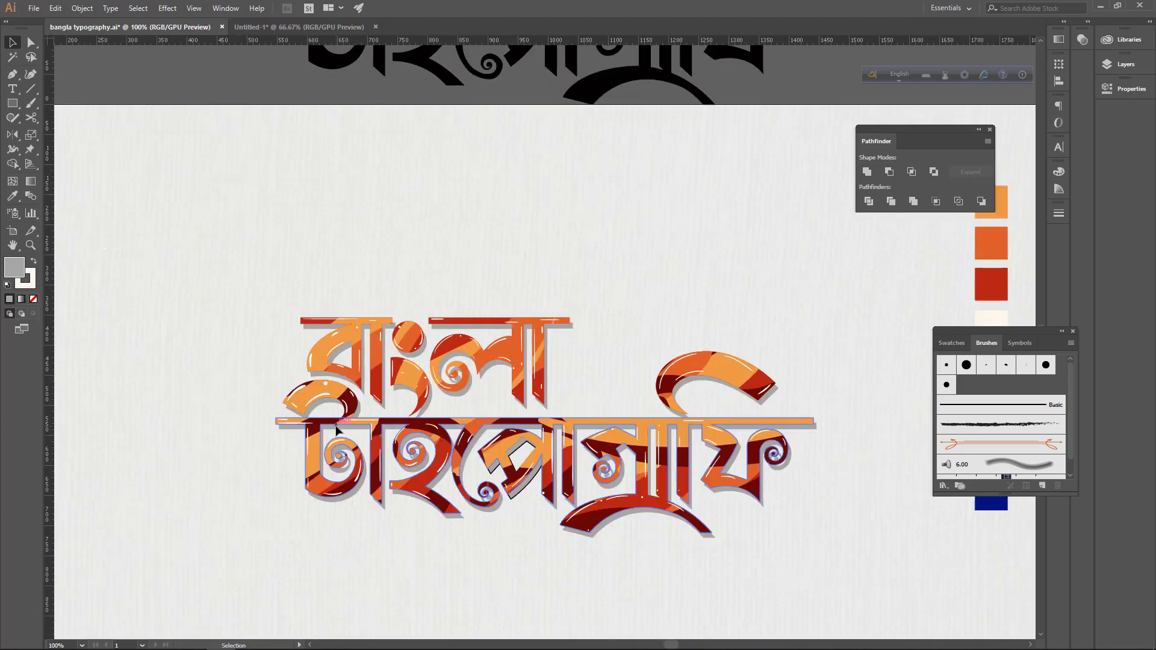
left_click(569, 328)
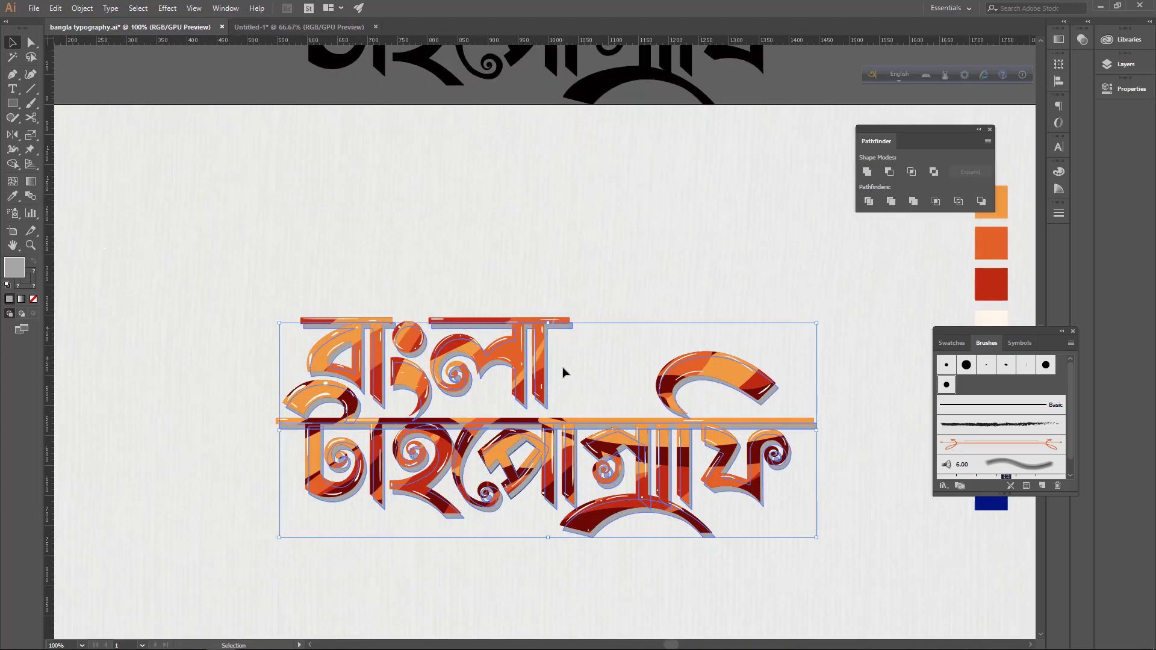
key("Left")
key("Left")
key("Left")
key("Left")
key("Left")
key("Left")
key("Down")
key("Down")
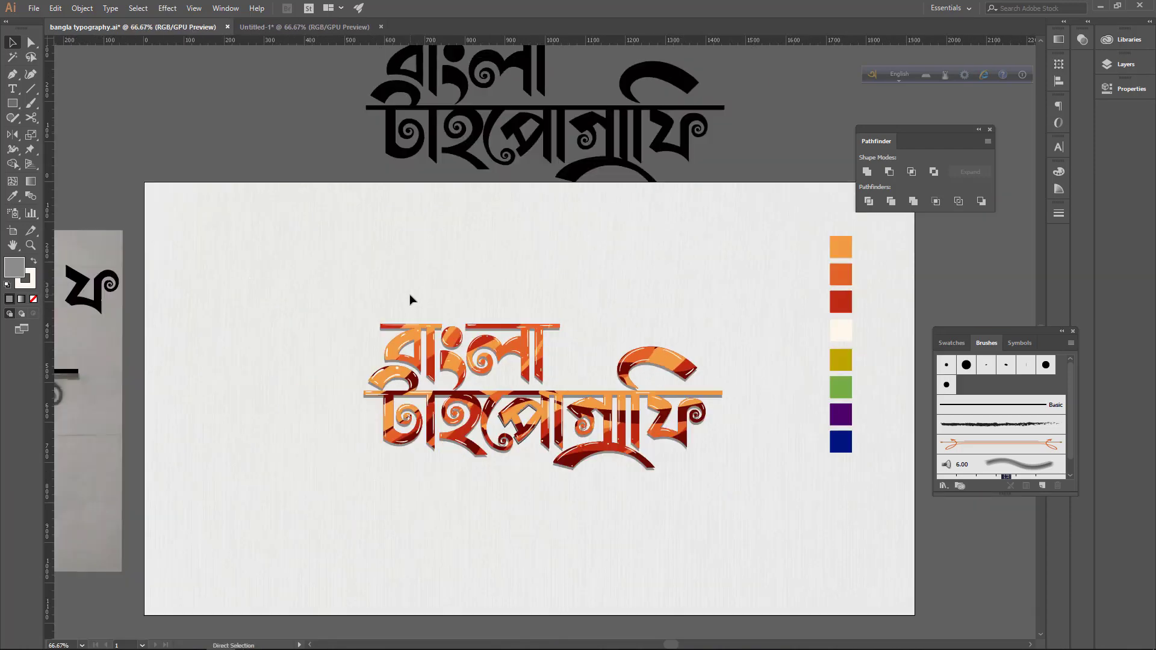
Sample the green swatch and paint green dots around the upper-left start and lower-right end of the lettering.
key("i")
key("b")
left_click(407, 316)
key("i")
left_click(842, 386)
key("b")
left_click(366, 343)
key("i")
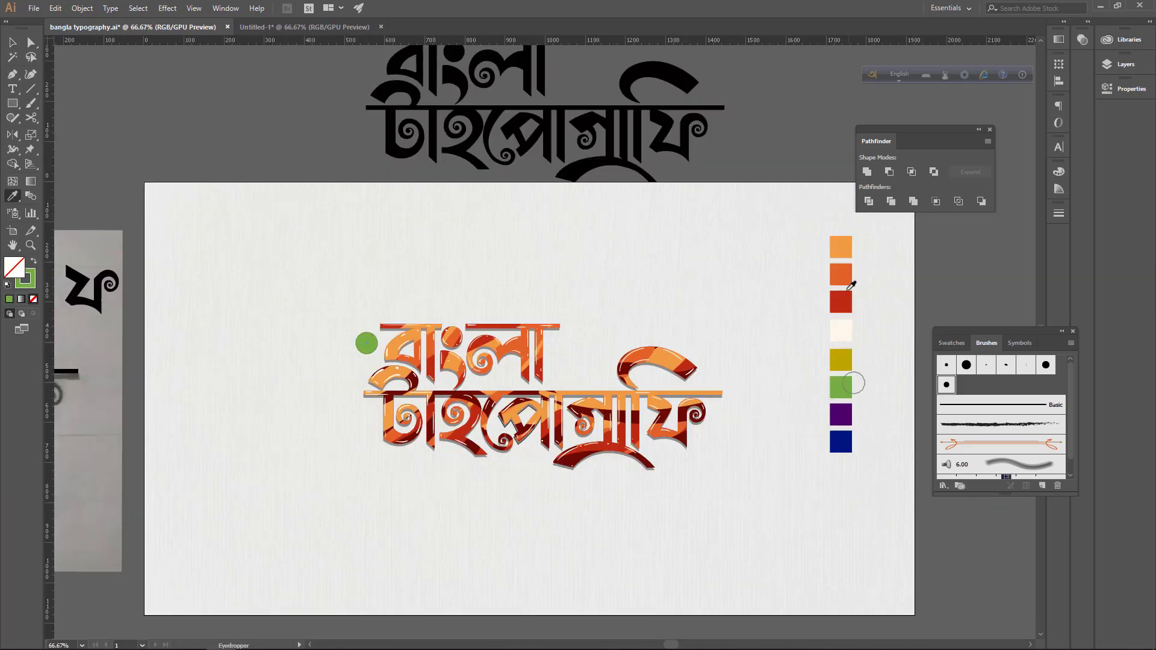
left_click(844, 279)
key("b")
key("ctrl+z")
left_click(377, 317)
left_click(372, 341)
left_click(351, 330)
Sample the purple swatch and paint small purple dots among the green ones.
key("i")
left_click(840, 414)
key("b")
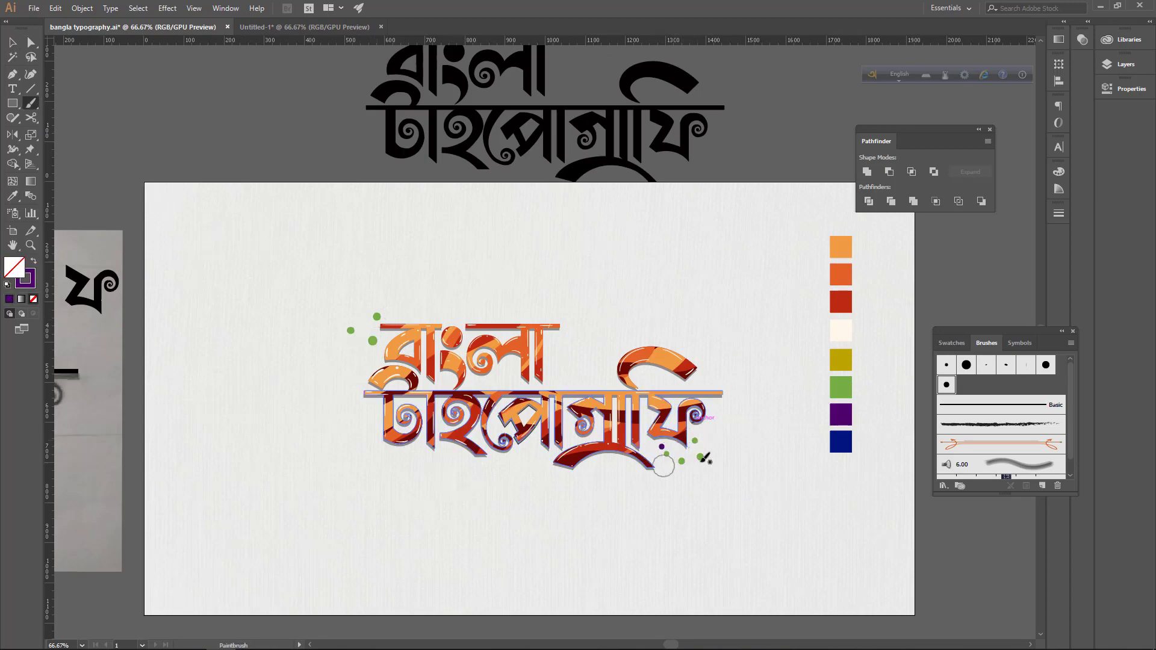
left_click(396, 316)
left_click(383, 338)
left_click(371, 358)
Paint red and orange dots in varied sizes beside the left side and lower-right end of the lettering.
key("i")
left_click(841, 302)
key("i")
left_click(843, 280)
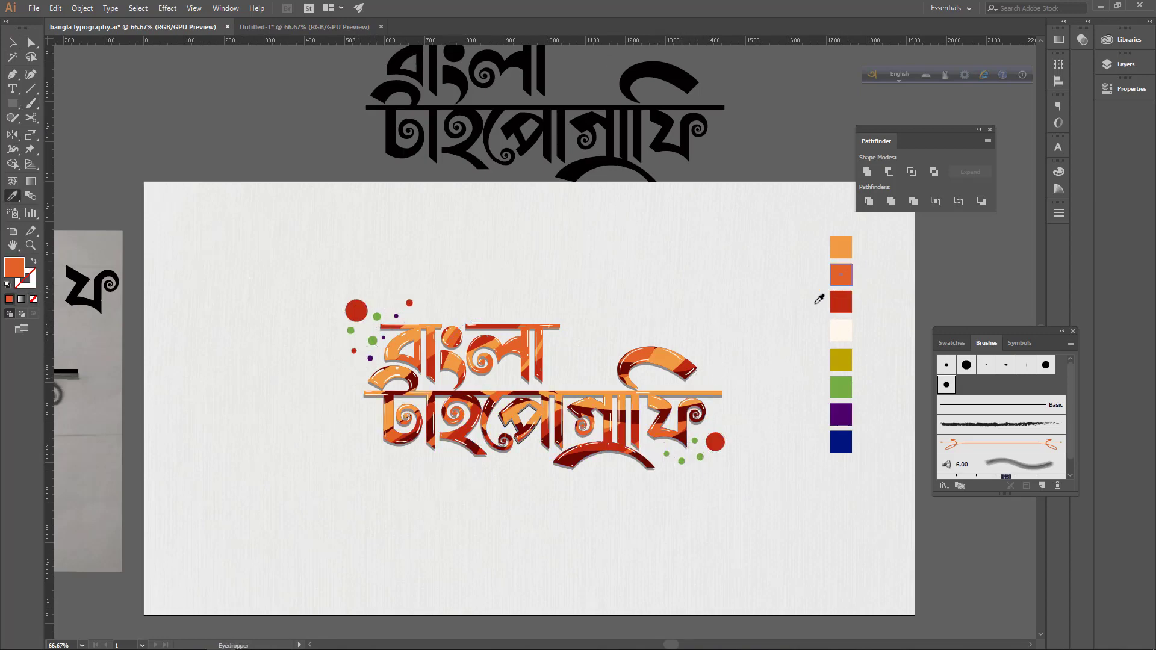
key("n")
key("b")
left_click(654, 448)
left_click(714, 426)
left_click(357, 370)
left_click(347, 395)
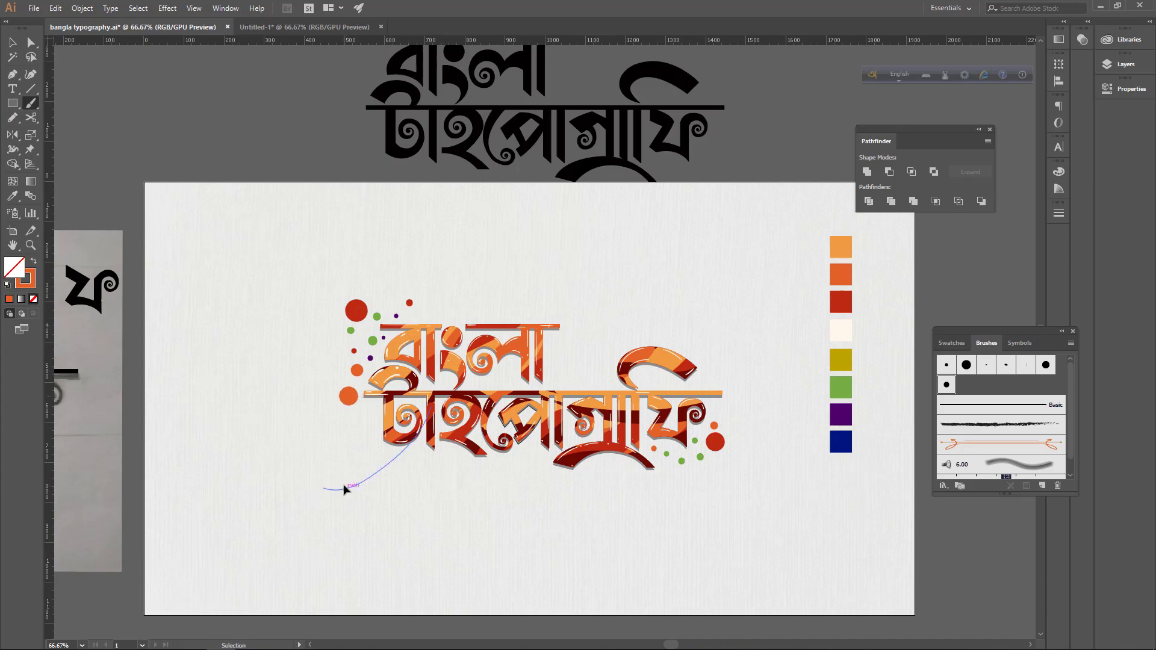
Undo all the painted green, purple, red and orange dots.
key("ctrl+z")
key("ctrl+z")
key("ctrl+z")
key("ctrl+z")
key("ctrl+z")
key("ctrl+z")
key("ctrl+z")
key("ctrl+z")
key("ctrl+z")
key("ctrl+z")
key("ctrl+z")
key("ctrl+z")
key("ctrl+z")
key("ctrl+z")
key("ctrl+z")
key("ctrl+z")
key("ctrl+z")
key("ctrl+z")
key("ctrl+z")
key("ctrl+z")
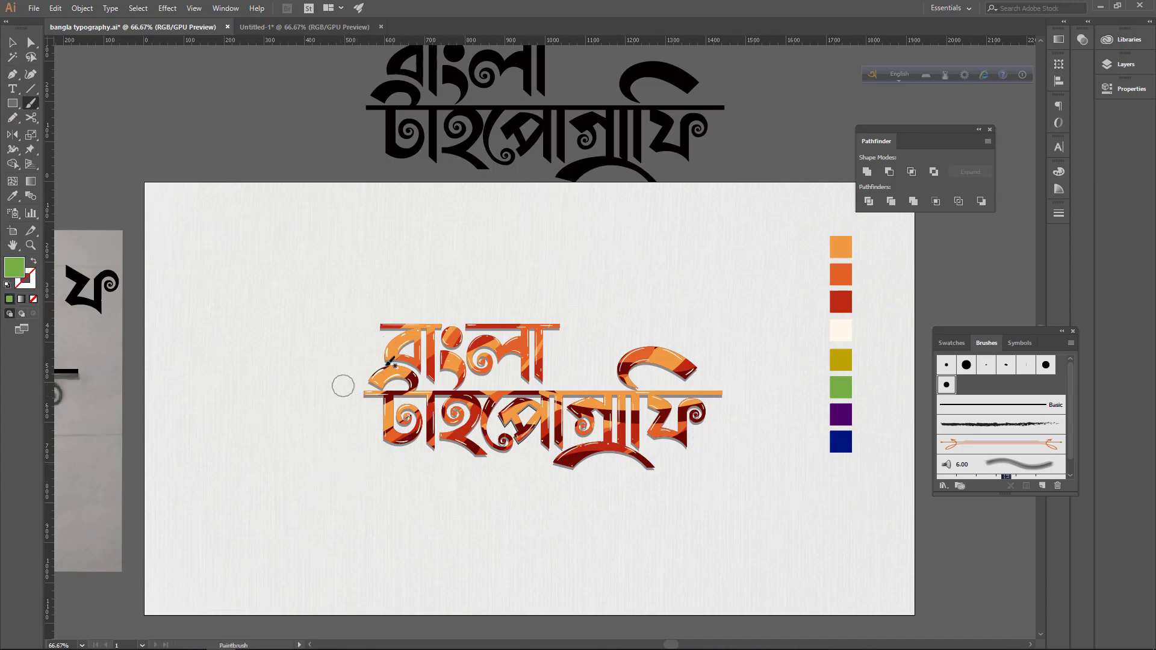
Sample the red swatch and paint small red dots left of the first word and below the second line's right end.
key("i")
left_click(840, 302)
key("b")
key("ctrl+plus")
key("ctrl+plus")
left_click_drag(528, 419, 756, 313)
key("bracketleft")
key("bracketleft")
left_click(393, 231)
left_click(349, 275)
left_click(391, 290)
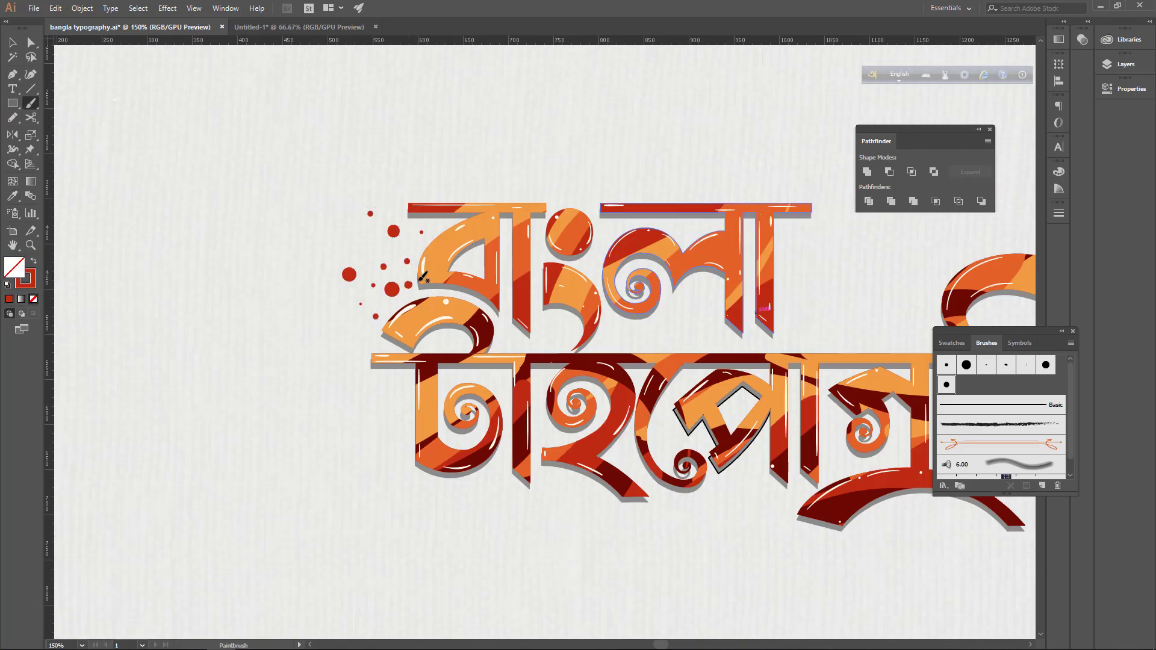
scroll(423, 277, "down", 3)
left_click(698, 428)
left_click(707, 423)
Sample the light orange swatch and paint dots of varied sizes among the red ones at both ends of the lettering.
key("i")
left_click(873, 227)
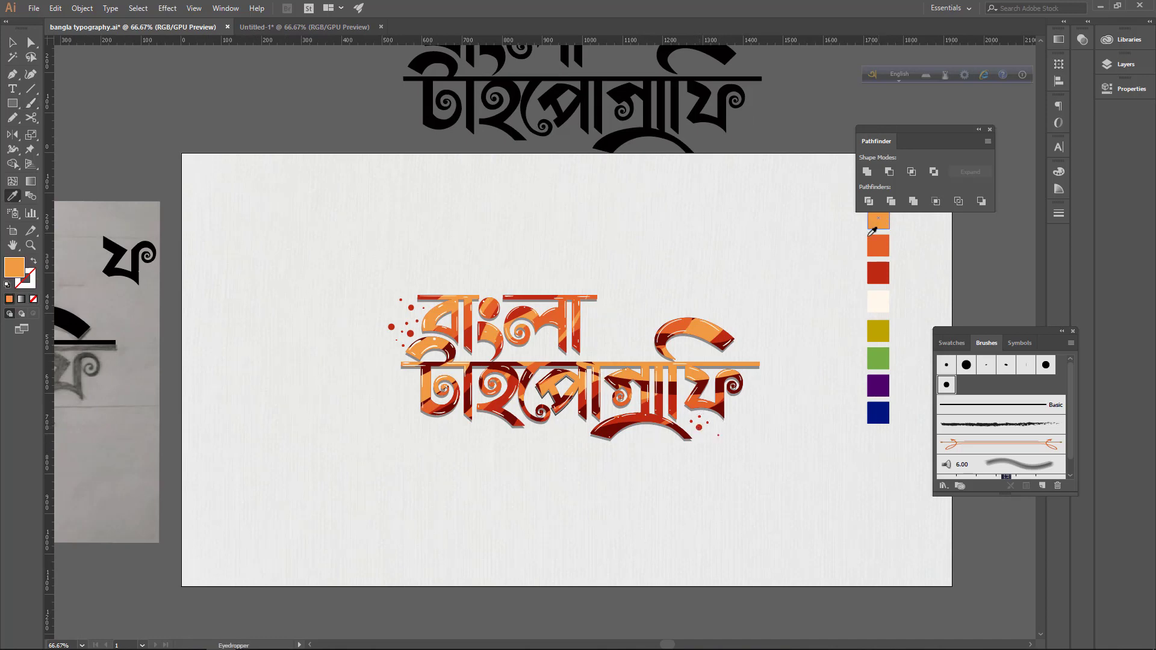
key("b")
left_click(392, 306)
left_click(397, 313)
left_click(717, 427)
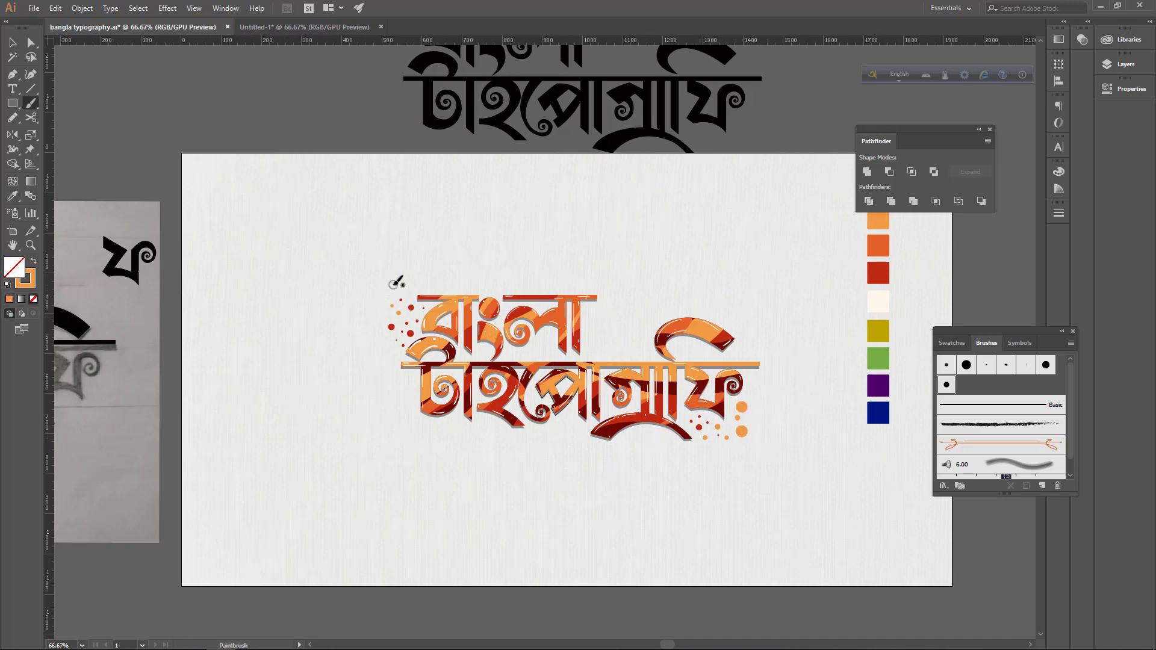
key("ctrl+z")
Add more red dots to the left cluster and orange dots of varied sizes to both clusters.
left_click_drag(877, 252, 812, 280)
key("i")
left_click(817, 298)
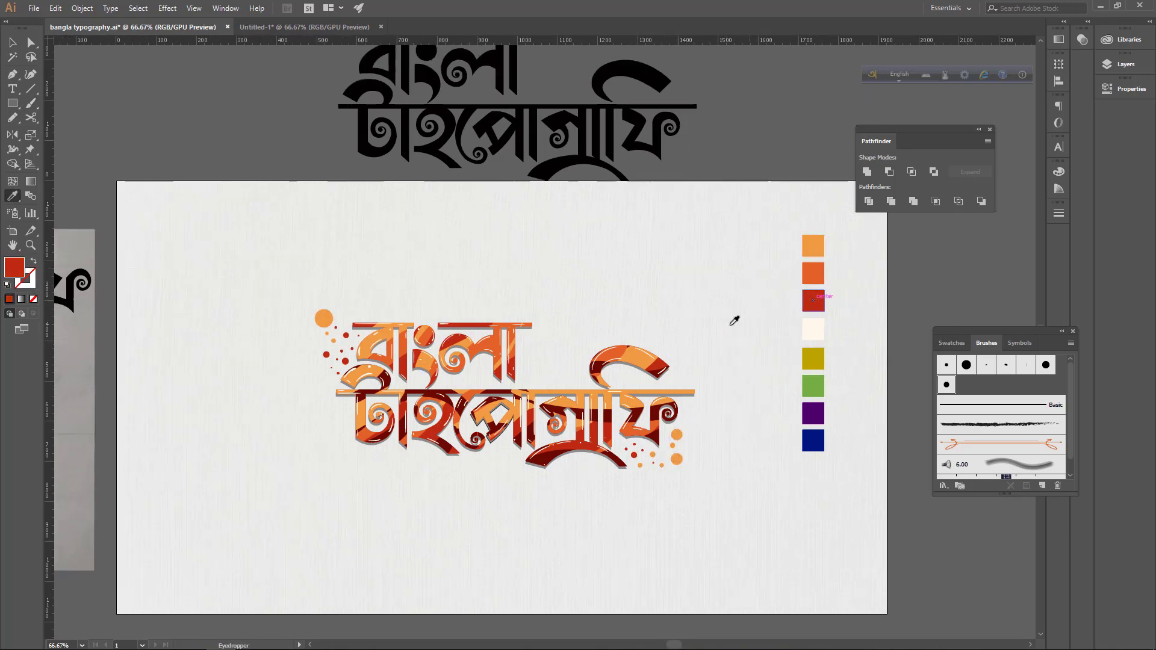
key("b")
left_click(326, 372)
key("i")
left_click(813, 272)
key("b")
left_click(322, 339)
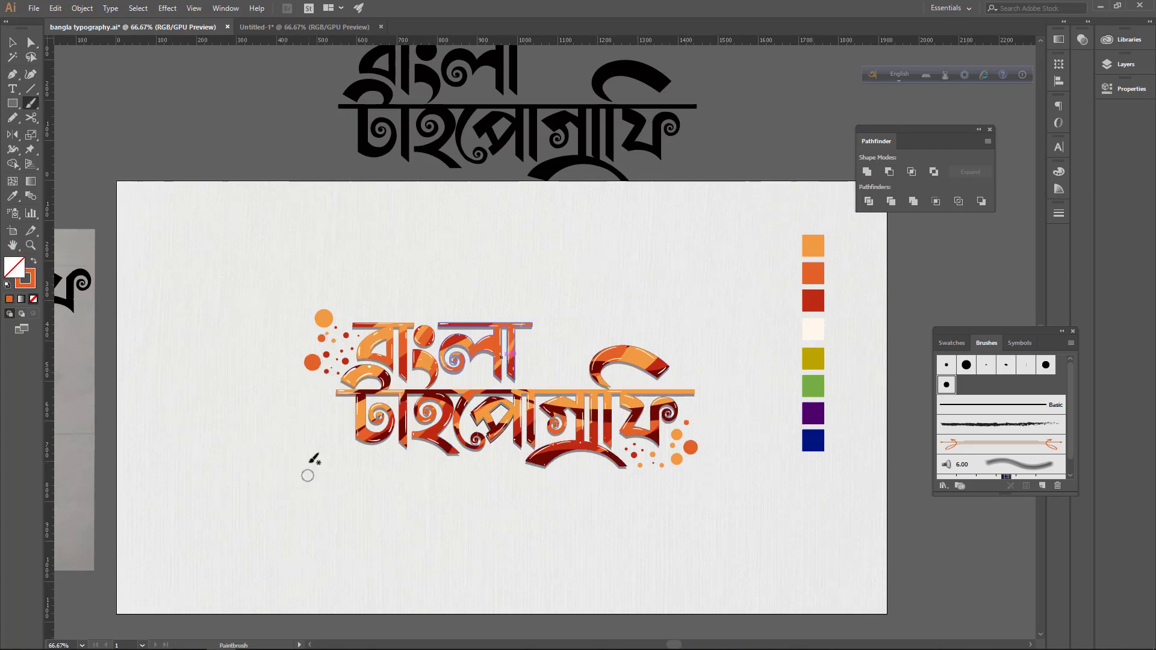
Move the large light orange dot slightly farther left of the first word and deselect it.
key("v")
left_click_drag(324, 318, 310, 322)
left_click(360, 292)
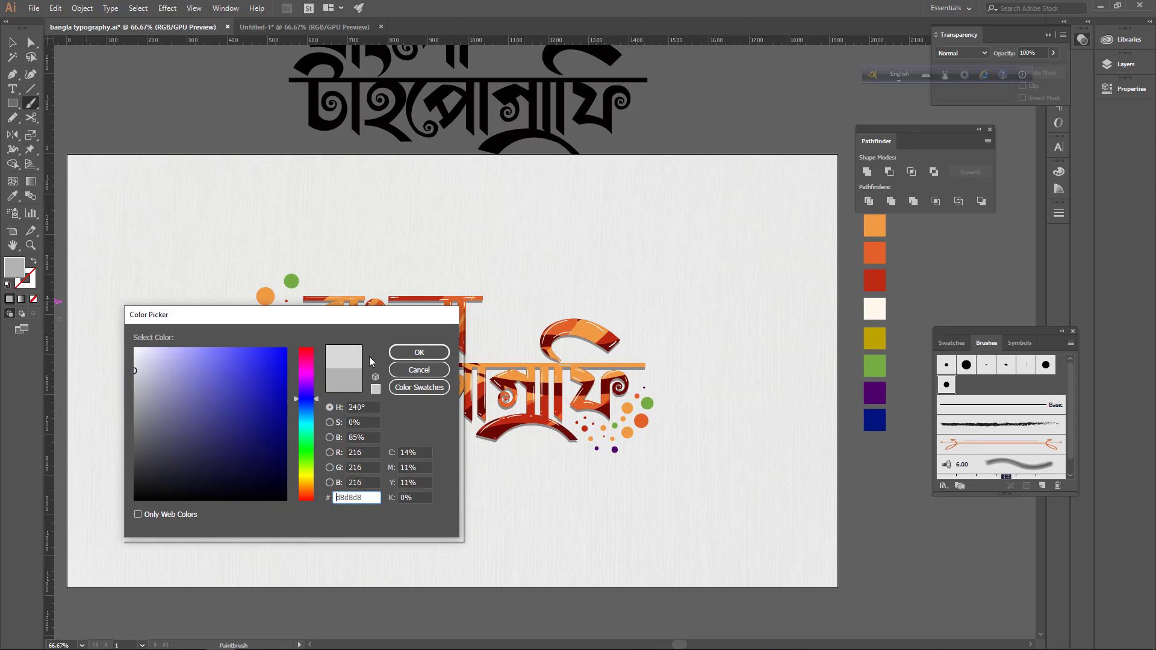
Using light grey #d8d8d8 as the stroke colour, paint a curling floral ornament left of the second line.
key("shift+x")
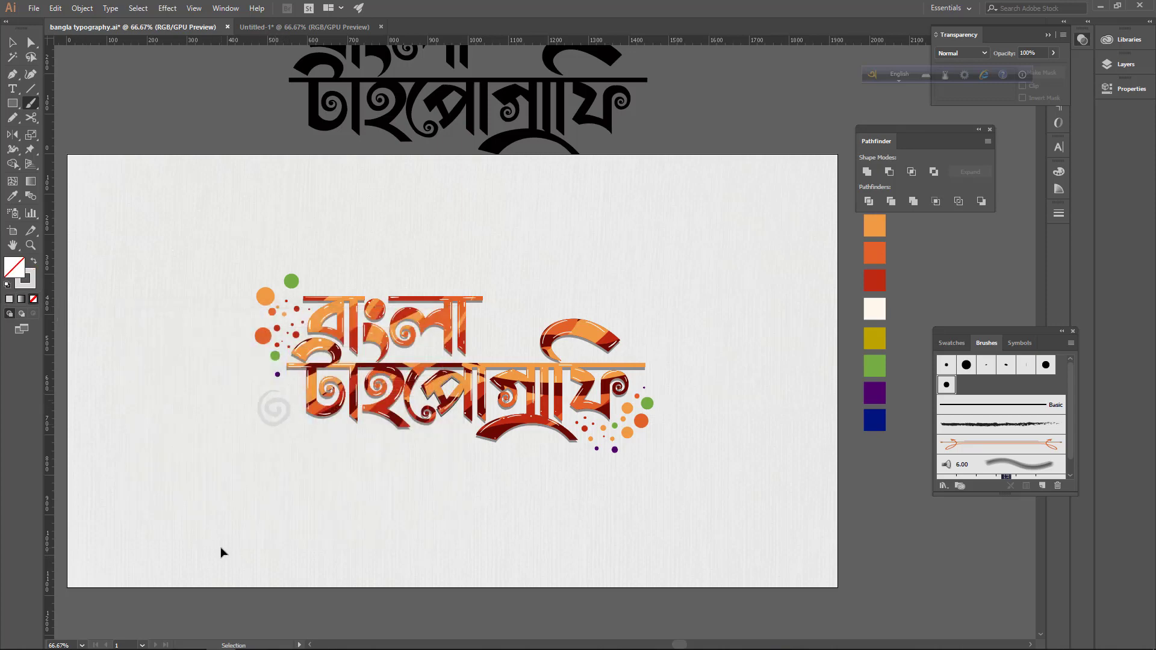
scroll(271, 419, "up", 3)
key("ctrl+z")
mouse_move(326, 368)
left_mouse_down()
mouse_move(294, 372)
mouse_move(354, 362)
mouse_move(201, 266)
mouse_move(330, 390)
left_mouse_up()
key("ctrl+z")
left_click_drag(286, 337, 321, 373)
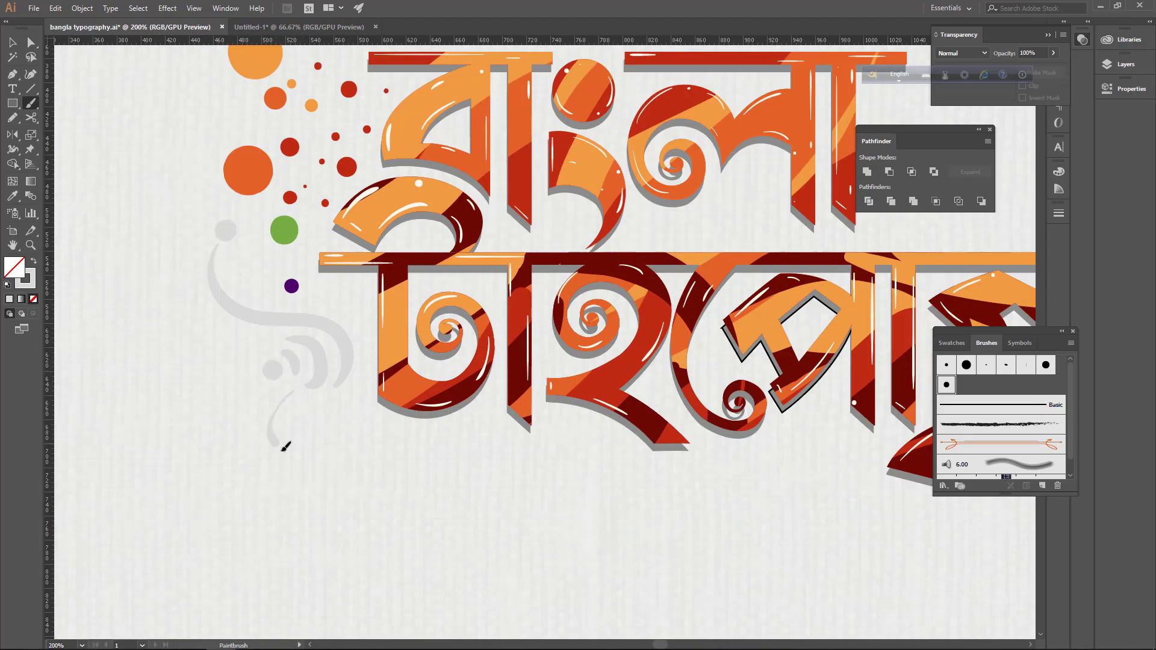
left_click_drag(282, 451, 310, 395)
mouse_move(295, 410)
left_mouse_down()
mouse_move(307, 429)
mouse_move(305, 411)
left_mouse_up()
mouse_move(259, 356)
left_mouse_down()
mouse_move(257, 399)
mouse_move(250, 380)
left_mouse_up()
Extend the light grey ornament with a curling tail and dots below the start of the second line.
key("ctrl+minus")
key("ctrl+minus")
key("ctrl+minus")
key("ctrl+minus")
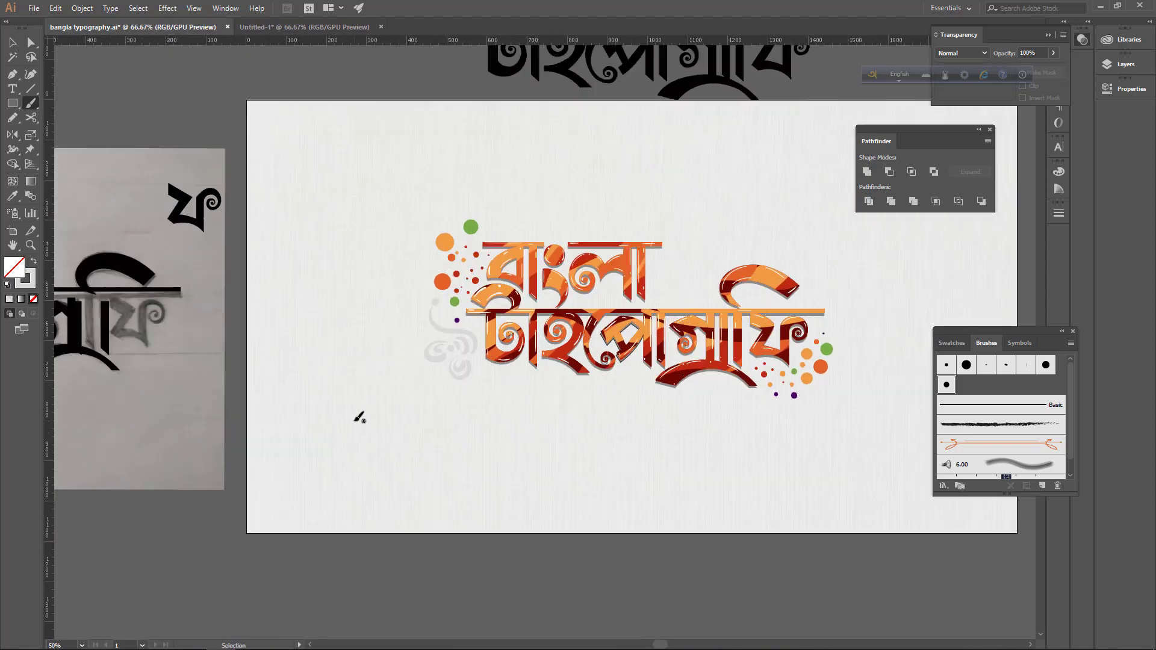
key("ctrl+plus")
key("ctrl+plus")
key("ctrl+plus")
left_click_drag(391, 376, 511, 470)
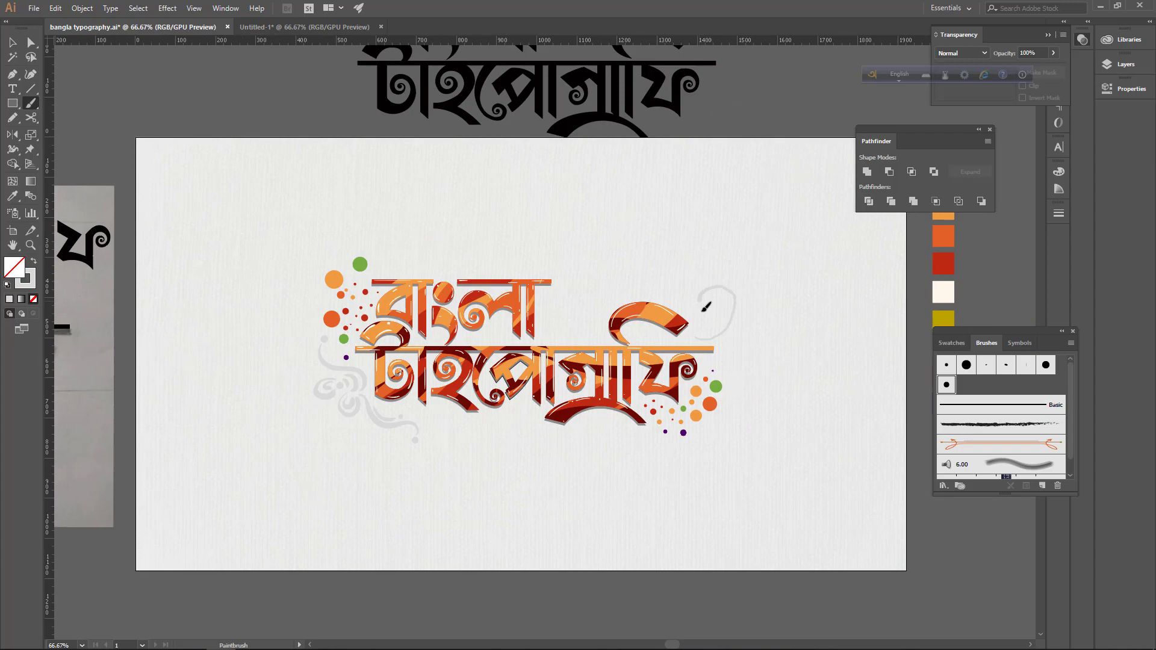
Paint a light grey spiral surrounded by decorative petal strokes right of the second line's upper arch.
left_click_drag(703, 311, 715, 316)
key("ctrl+z")
left_click_drag(693, 332, 712, 334)
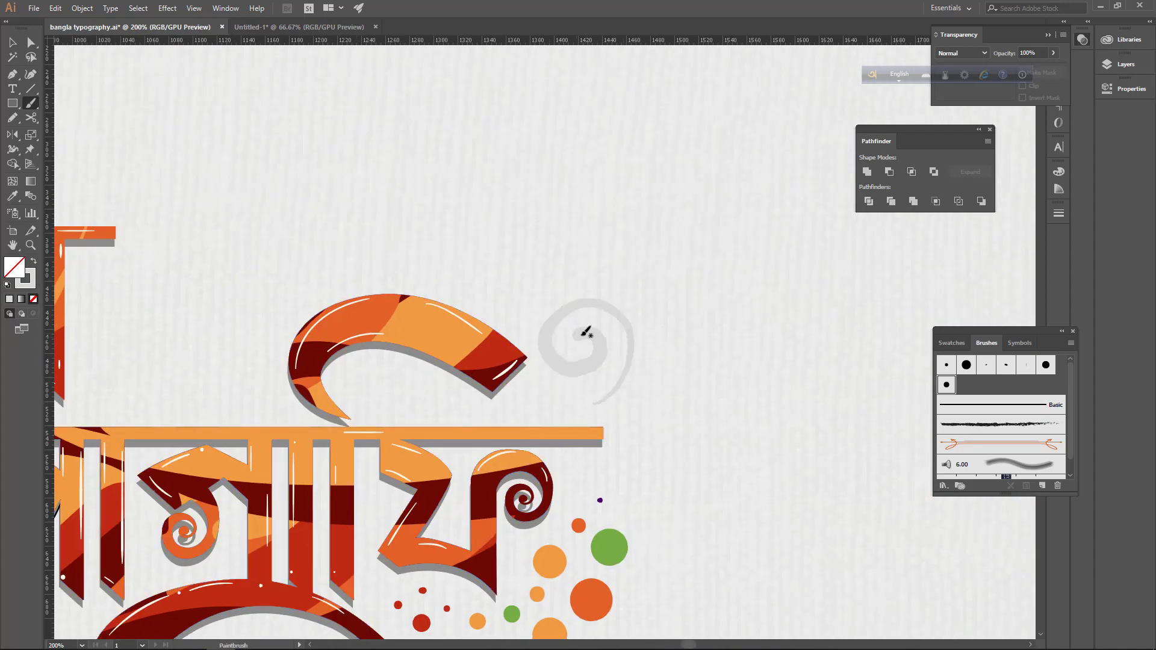
mouse_move(596, 390)
left_mouse_down()
mouse_move(568, 358)
mouse_move(576, 329)
left_mouse_up()
left_click_drag(547, 282, 584, 267)
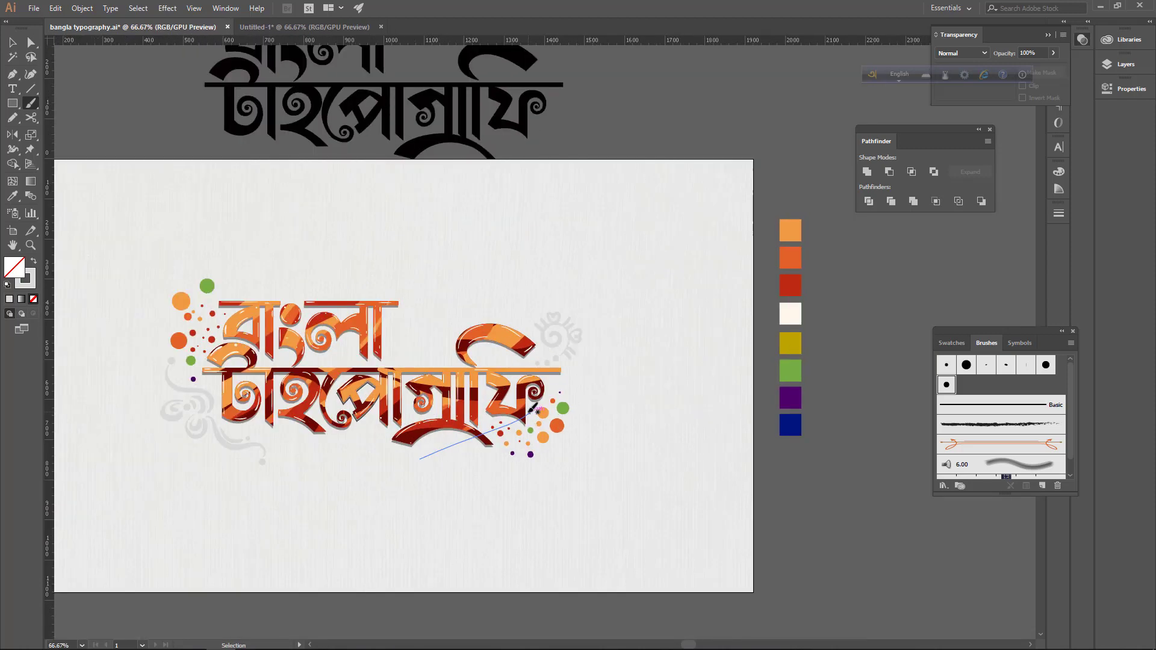
Paint a light grey flower with a round centre and upper, left and lower petals in the artboard's lower-left area.
left_click_drag(184, 537, 419, 439)
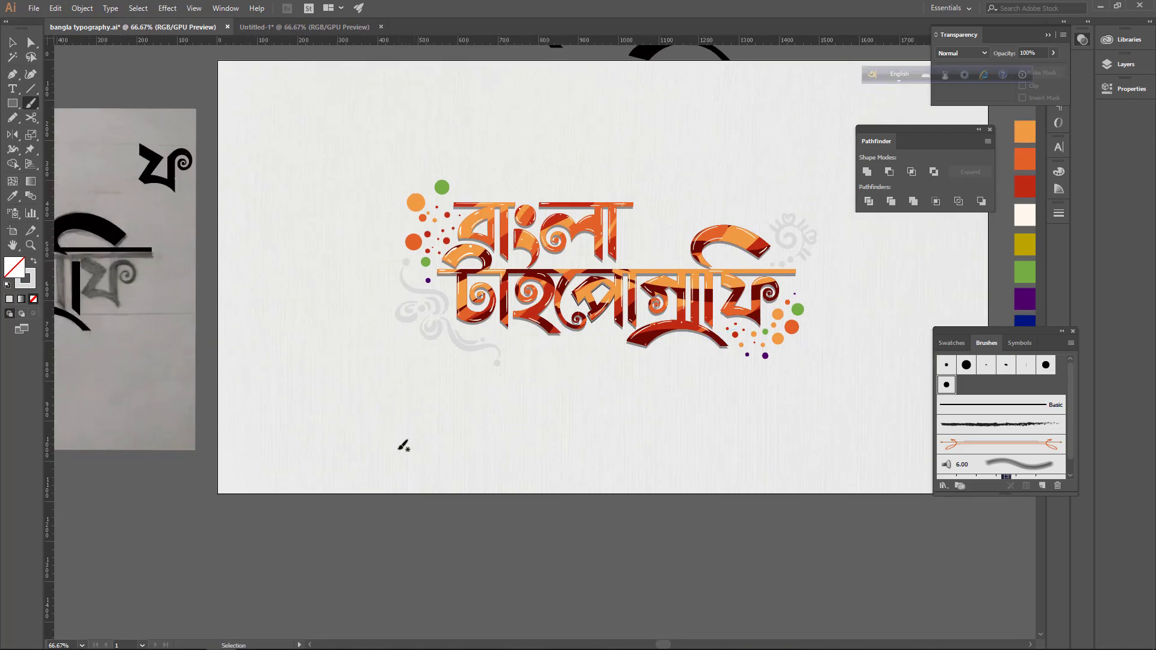
key("ctrl+plus")
key("ctrl+plus")
left_click_drag(314, 456, 681, 214)
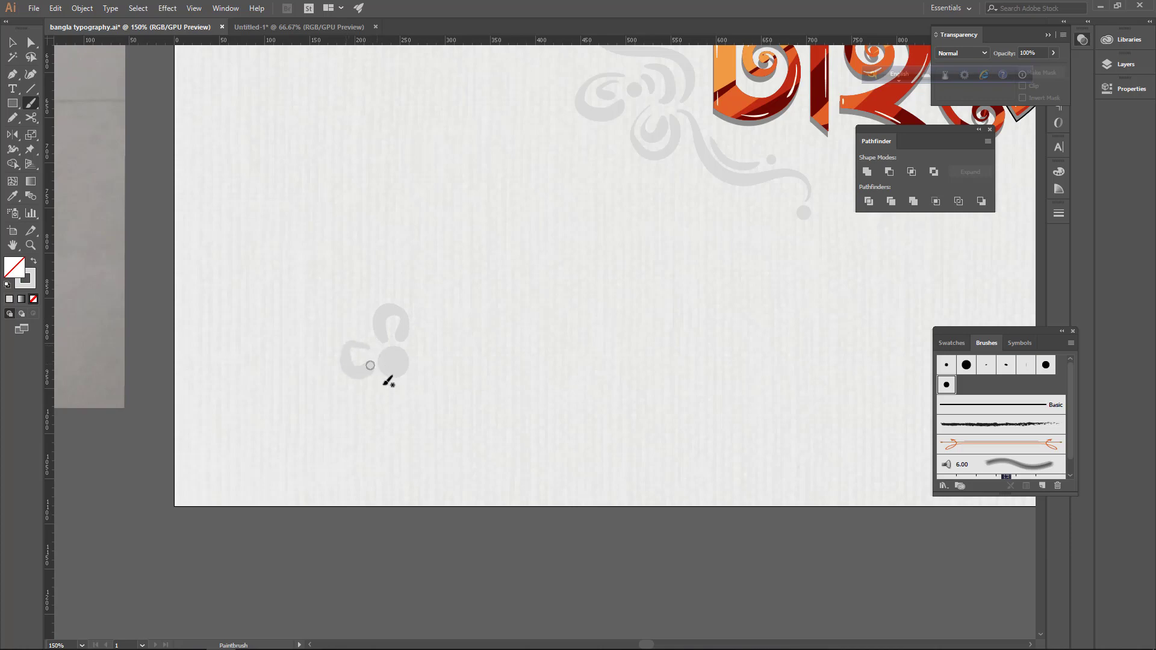
mouse_move(379, 385)
left_mouse_down()
mouse_move(390, 411)
mouse_move(411, 388)
left_mouse_up()
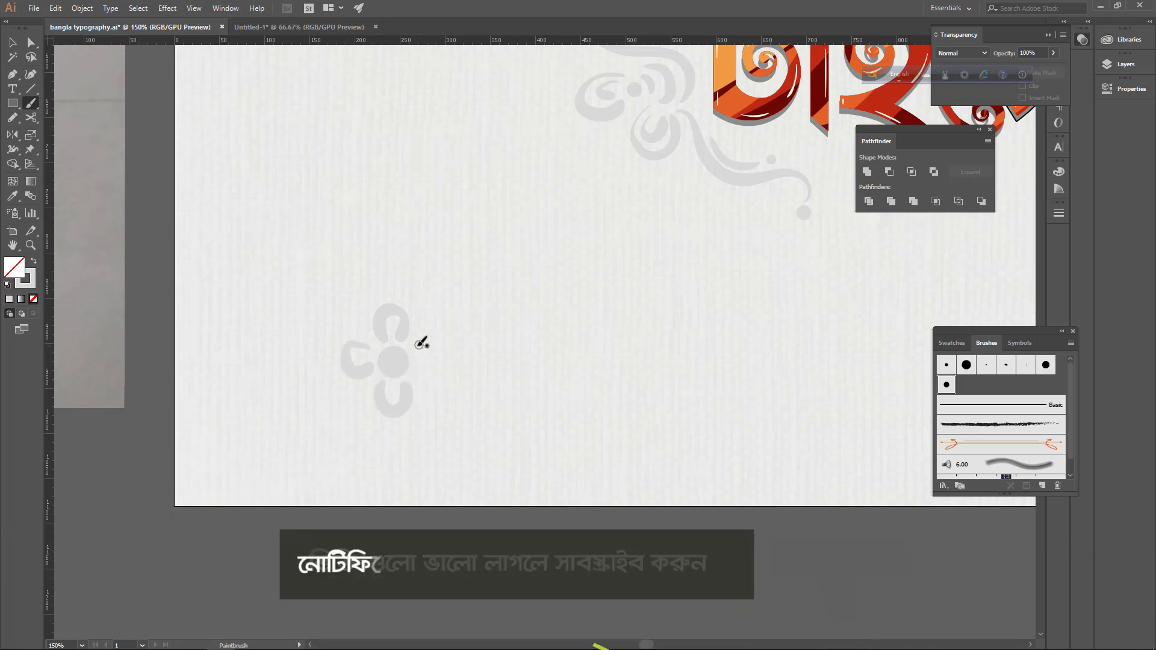
mouse_move(415, 350)
left_mouse_down()
mouse_move(438, 354)
mouse_move(420, 382)
mouse_move(420, 346)
mouse_move(425, 372)
left_mouse_up()
key("ctrl+z")
key("ctrl+z")
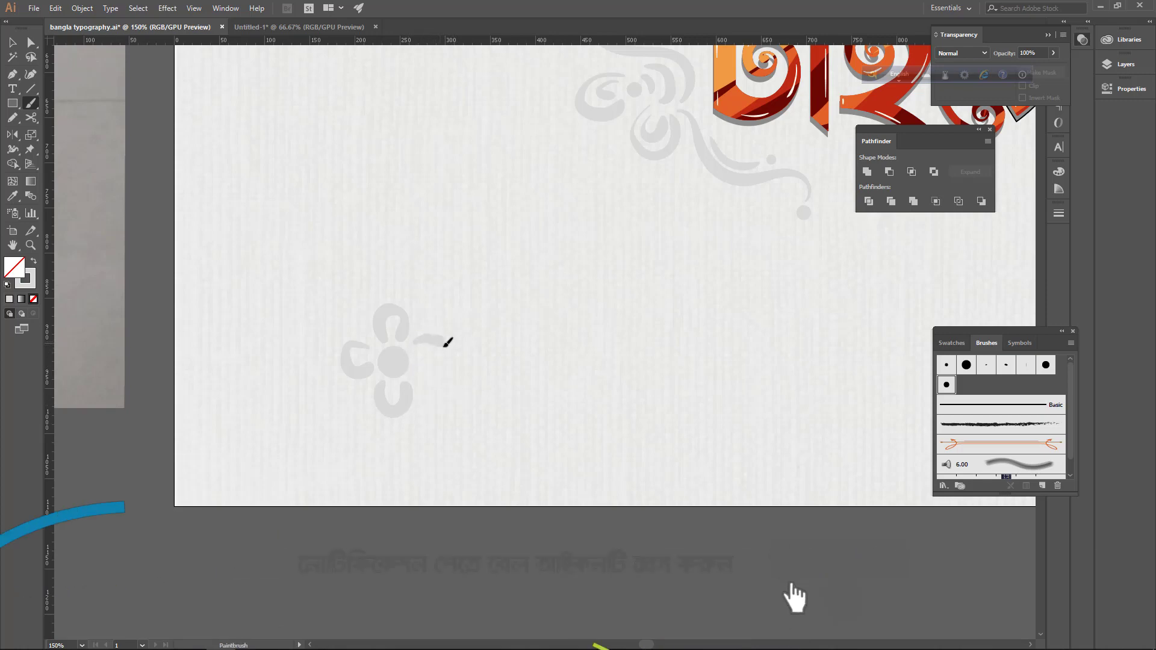
Copy the flower's left petal to the right of its centre and reflect it.
key("v")
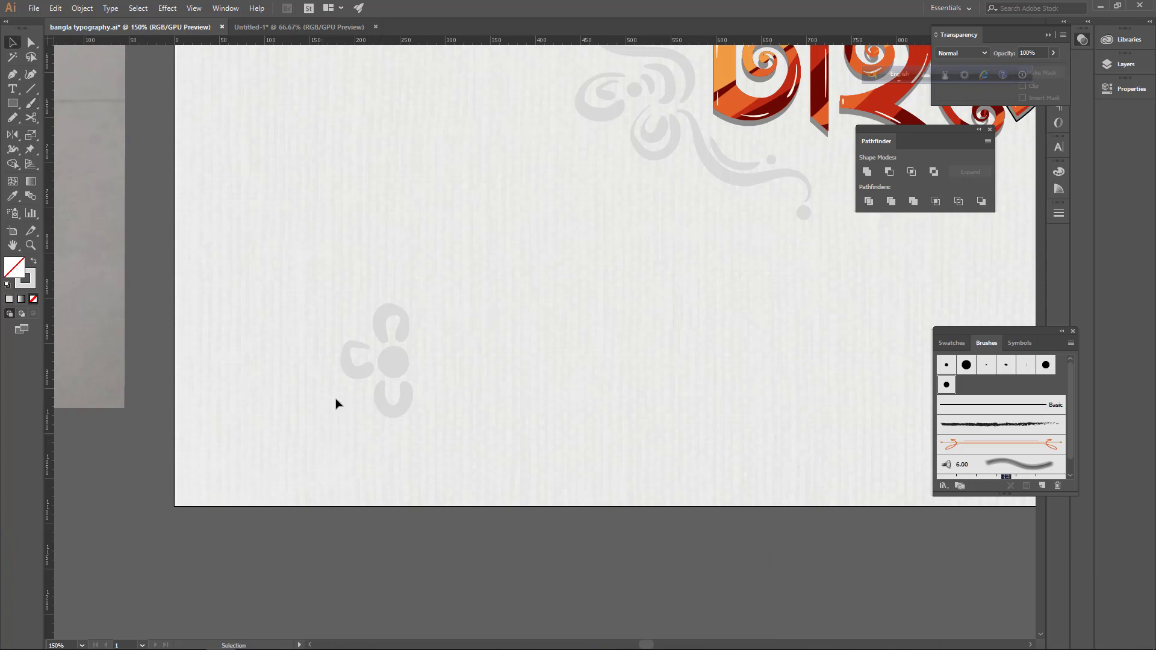
left_click_drag(370, 376, 428, 372)
scroll(428, 373, "up", 1)
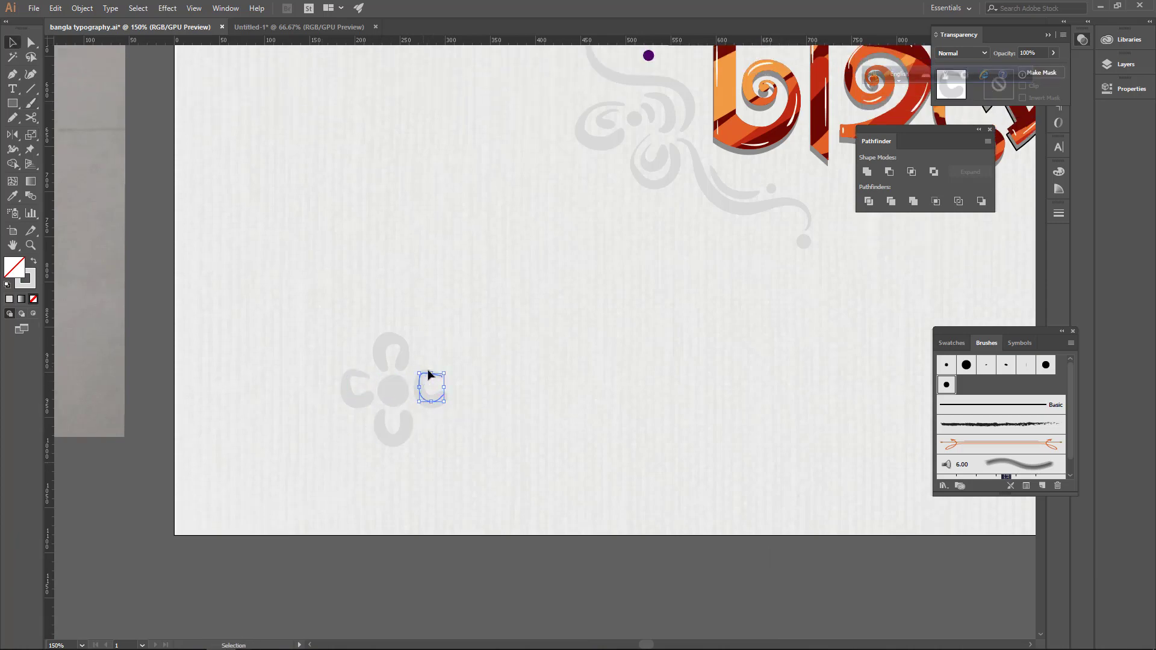
right_click(429, 374)
mouse_move(517, 545)
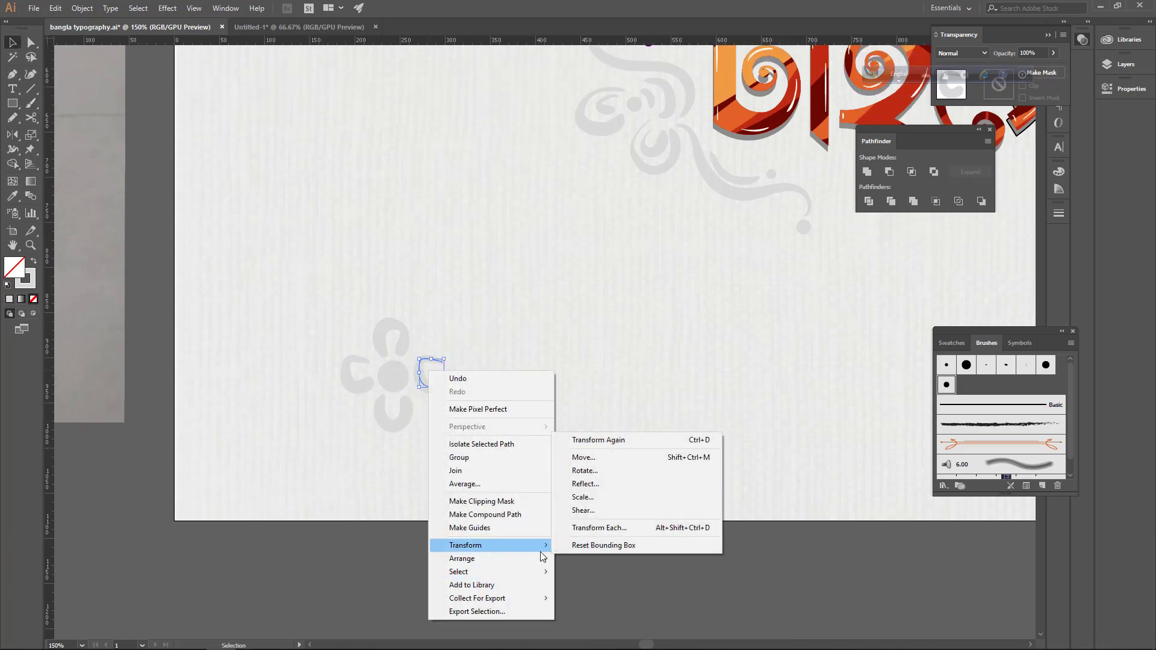
left_click(641, 488)
left_click(580, 391)
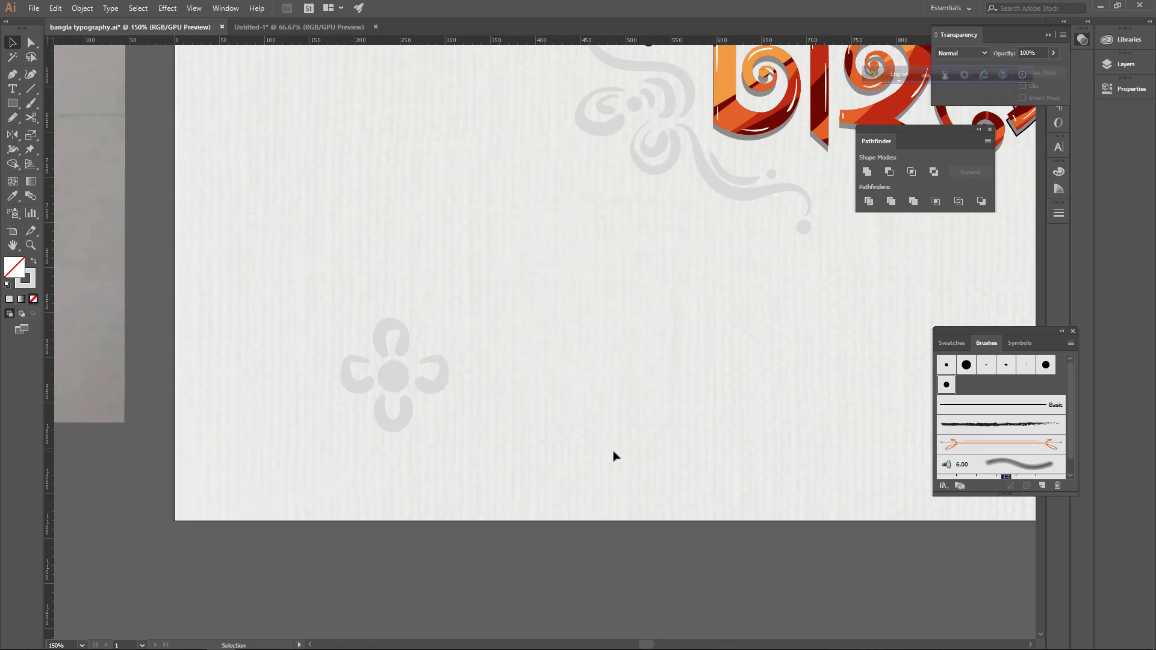
Adjust the right petal's placement and paint a light grey dot beyond the tip of each petal.
left_click(443, 379)
left_click(457, 386)
left_click(439, 376)
left_click(465, 379)
key("b")
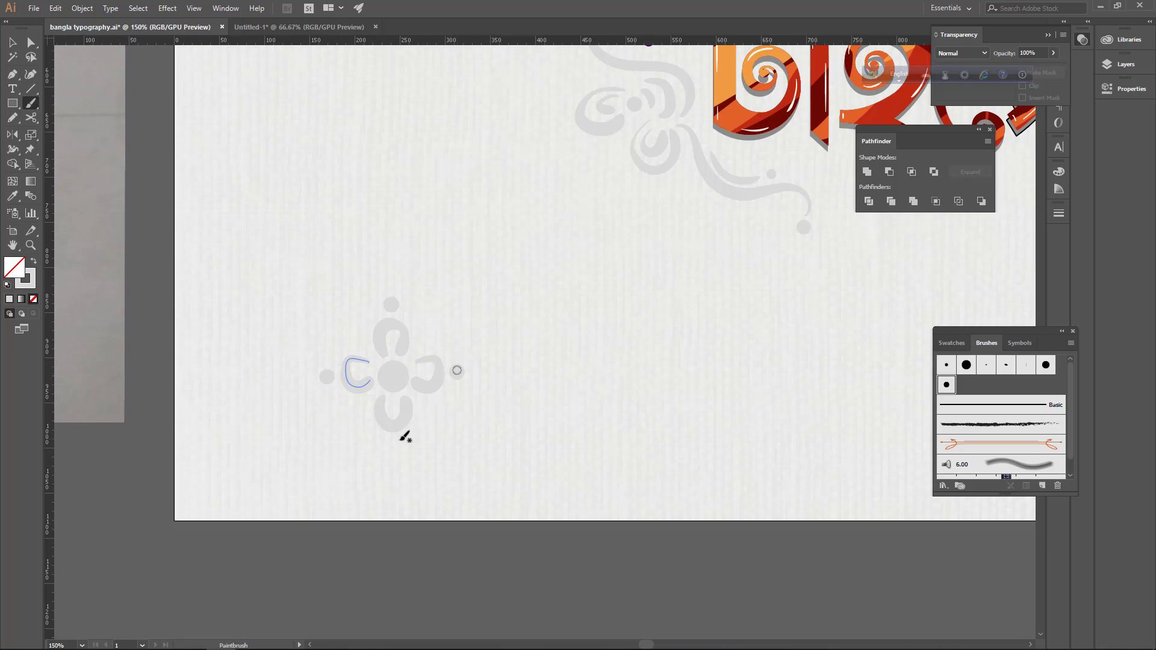
key("ctrl+minus")
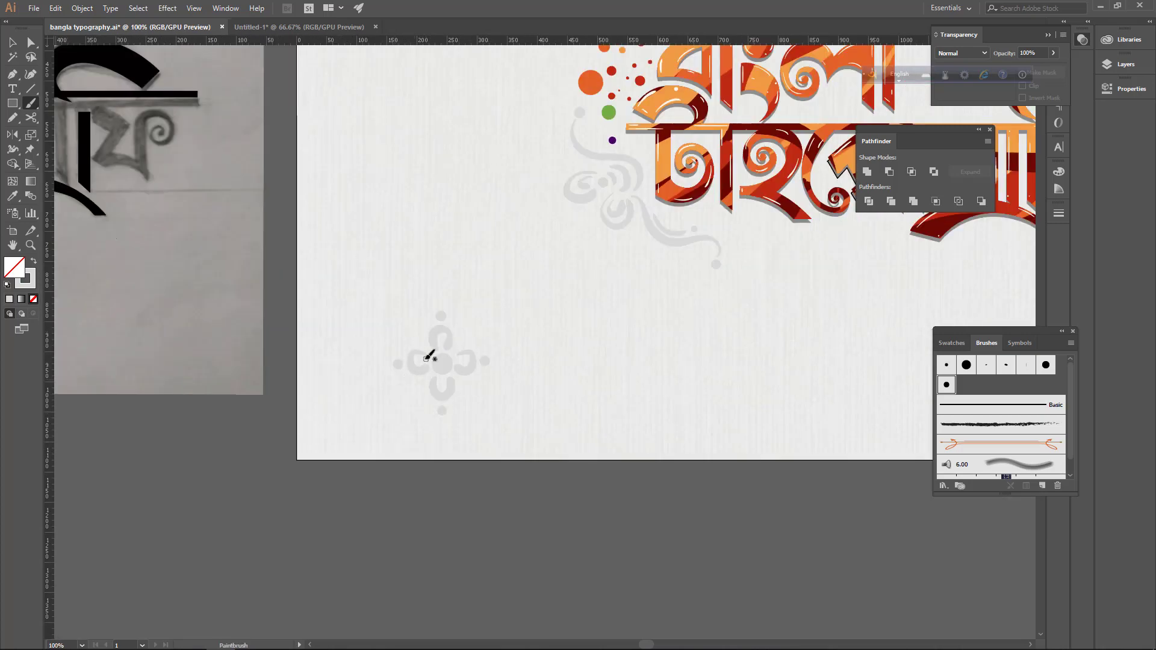
Select the whole flower motif and expand its appearance.
key("v")
left_click_drag(521, 422, 354, 302)
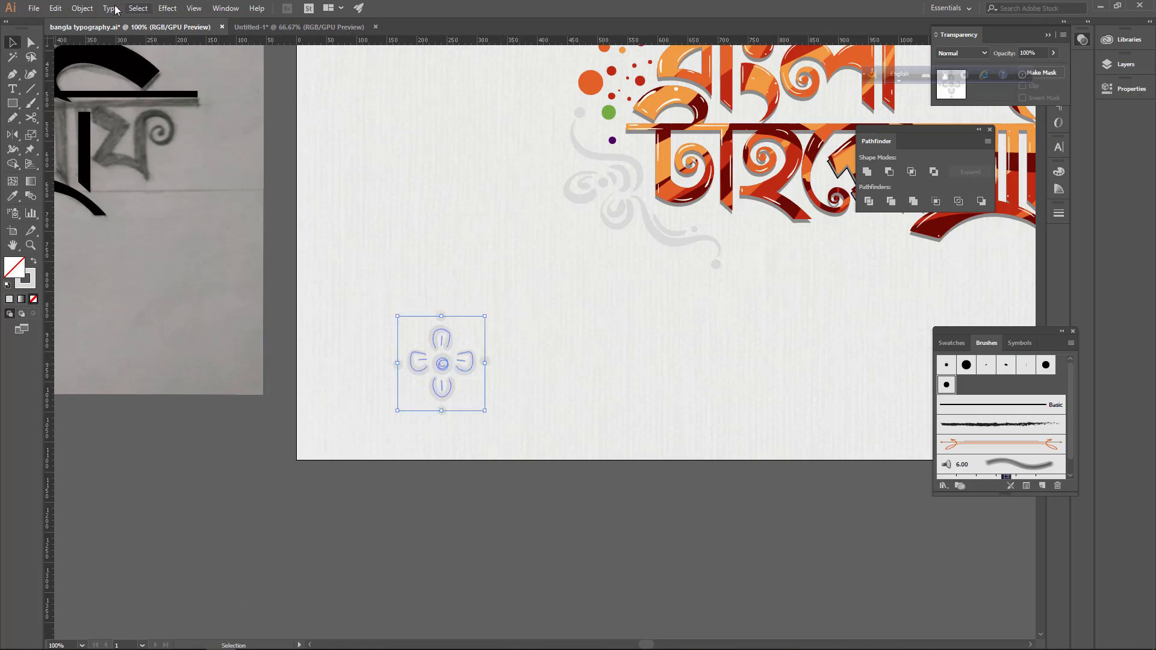
left_click(86, 9)
left_click(115, 150)
Scale down the flower motif and duplicate it into an evenly spaced horizontal row below the lettering.
left_click_drag(447, 355, 424, 384)
left_click_drag(418, 402, 455, 402)
left_click_drag(475, 424, 403, 389)
left_click_drag(458, 402, 534, 405)
left_click_drag(543, 425, 478, 445)
left_click(593, 438)
left_click_drag(582, 431, 268, 385)
left_click_drag(381, 408, 681, 411)
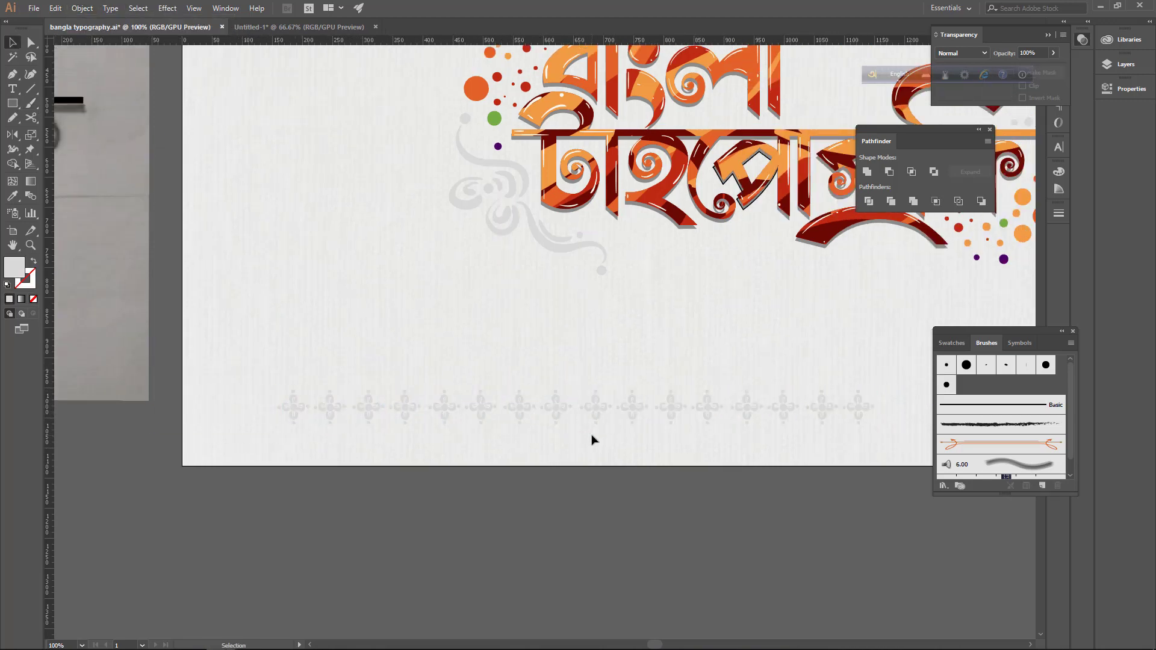
Place the flower row along the artboard's bottom edge and duplicate motifs until it spans the full width.
key("ctrl+minus")
left_click_drag(256, 391, 697, 427)
left_click_drag(583, 411, 529, 429)
left_click_drag(635, 461, 532, 490)
left_click_drag(208, 448, 613, 446)
left_click_drag(574, 525, 436, 543)
left_click_drag(814, 499, 770, 464)
left_click_drag(790, 472, 818, 475)
left_click_drag(696, 529, 813, 551)
Select the complete bottom flower border, place a copy along the artboard's top edge and deselect it.
left_click_drag(882, 528, 118, 480)
left_click(276, 489, "shift")
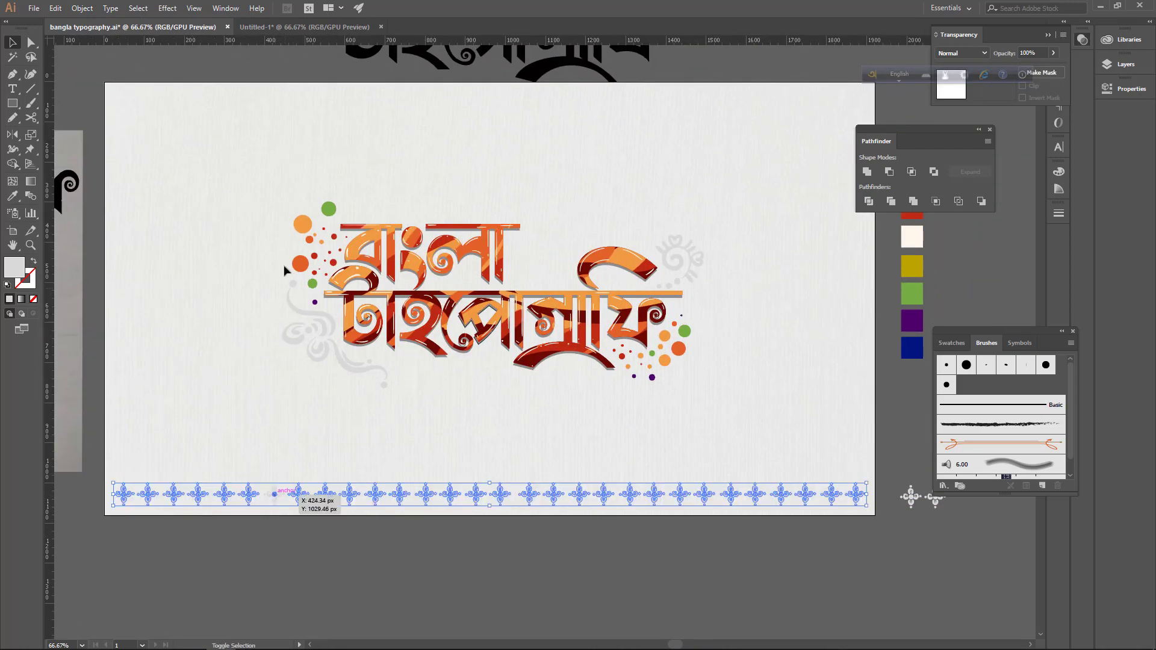
left_click(276, 489, "shift")
left_click_drag(322, 494, 322, 97)
left_click(374, 552)
mouse_move(374, 552)
left_mouse_down()
mouse_move(315, 570)
mouse_move(359, 565)
left_mouse_up()
Sample the light orange palette swatch and paint round brush dots above the first two flowers of the bottom border.
key("ctrl+minus")
key("ctrl+plus")
key("i")
left_click_drag(843, 240, 758, 321)
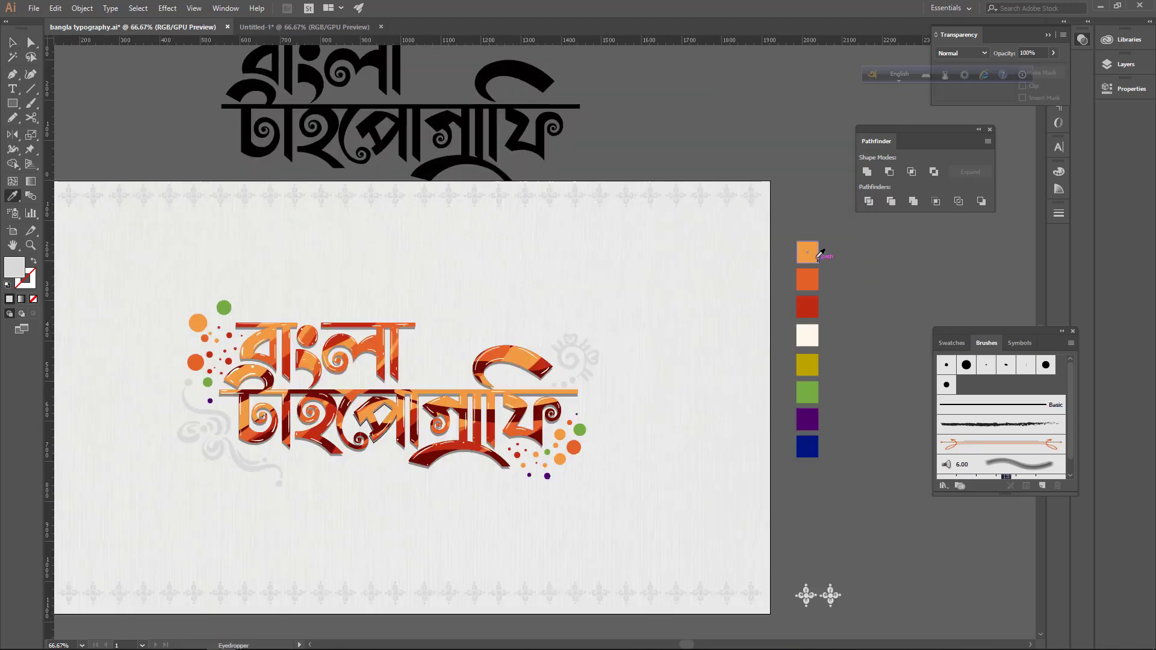
left_click(810, 253)
key("ctrl+plus")
key("ctrl+plus")
key("ctrl+plus")
left_click_drag(284, 467, 677, 204)
key("b")
left_click(307, 376)
left_click(381, 374)
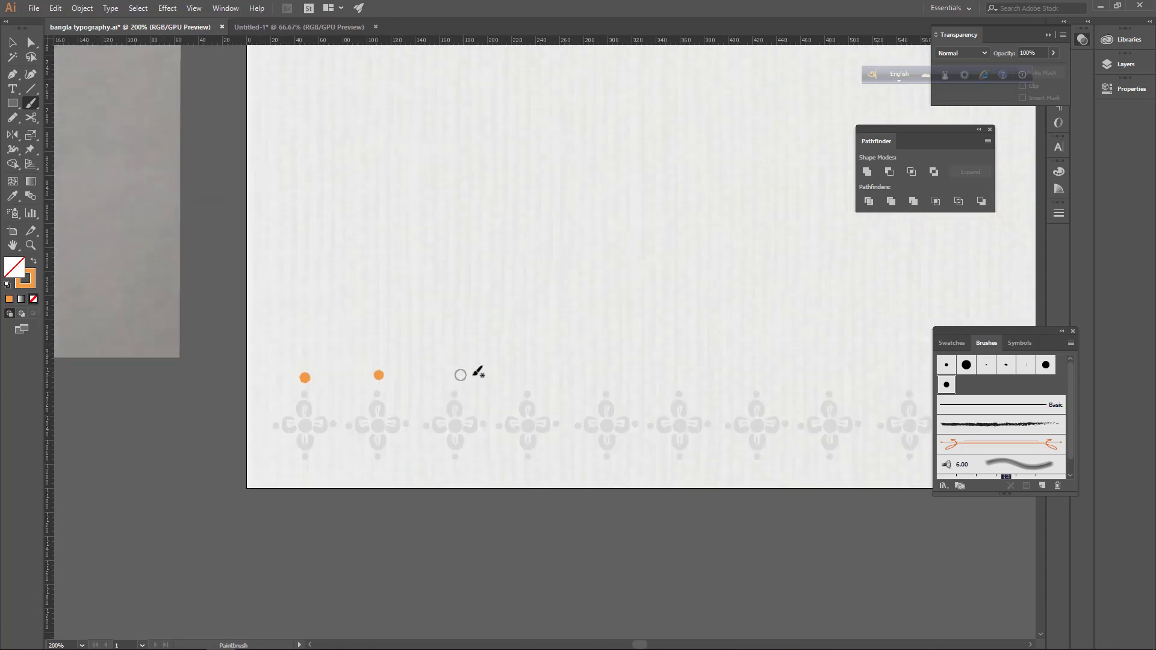
Select both orange dots and expand their appearance into filled shapes.
key("v")
mouse_move(380, 378)
left_mouse_down()
mouse_move(529, 382)
mouse_move(382, 420)
mouse_move(532, 420)
left_mouse_up()
left_click(395, 383)
left_click(306, 377)
left_click(380, 375, "shift")
left_click(84, 7)
left_click(109, 150)
Duplicate the orange dots in a row, placing one above each flower in the left part of the bottom border.
left_click_drag(120, 408, 571, 423)
key("ctrl+z")
left_click_drag(533, 423, 565, 461)
left_click_drag(248, 428, 702, 429)
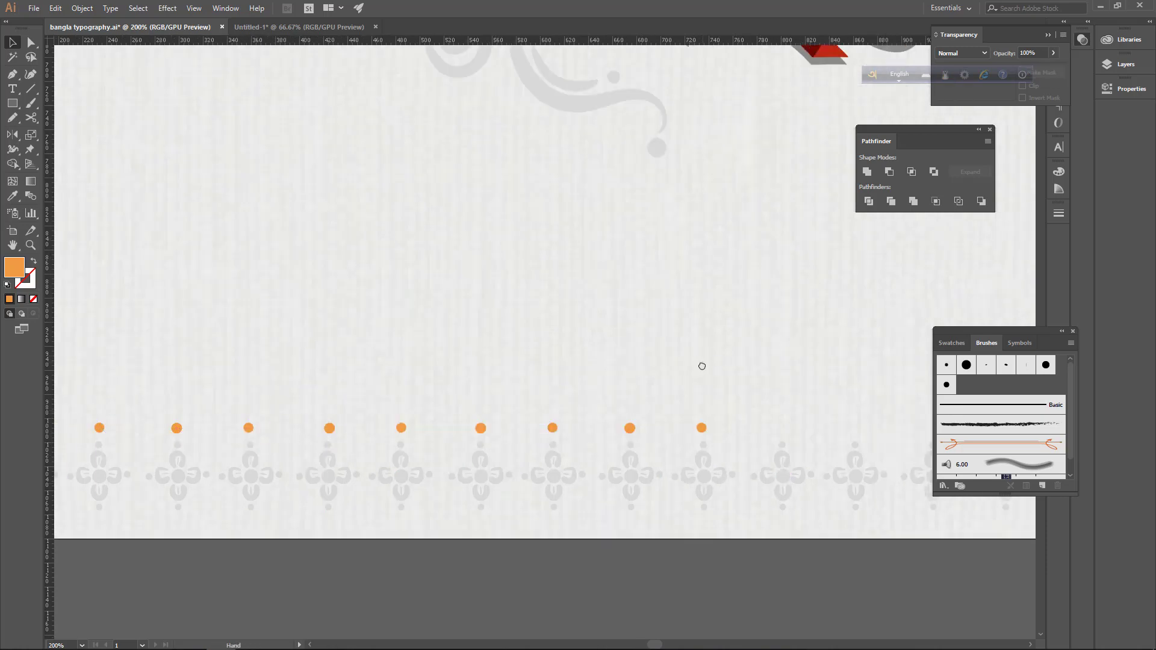
Continue duplicating the orange dots above the remaining flowers until the row spans the full bottom border.
left_click_drag(702, 367, 299, 385)
scroll(458, 474, "down", 3)
left_click_drag(294, 456, 406, 469)
left_click_drag(380, 465, 508, 465)
left_click_drag(294, 456, 737, 458)
left_click_drag(728, 460, 675, 499)
left_click_drag(638, 484, 790, 475)
left_click(791, 459)
left_click_drag(584, 437, 693, 455)
Copy the complete orange dot row to just below the top flower border, recolour the copy with the green swatch and deselect it.
left_click_drag(94, 491, 883, 503)
left_click_drag(543, 503, 516, 142, "alt+shift")
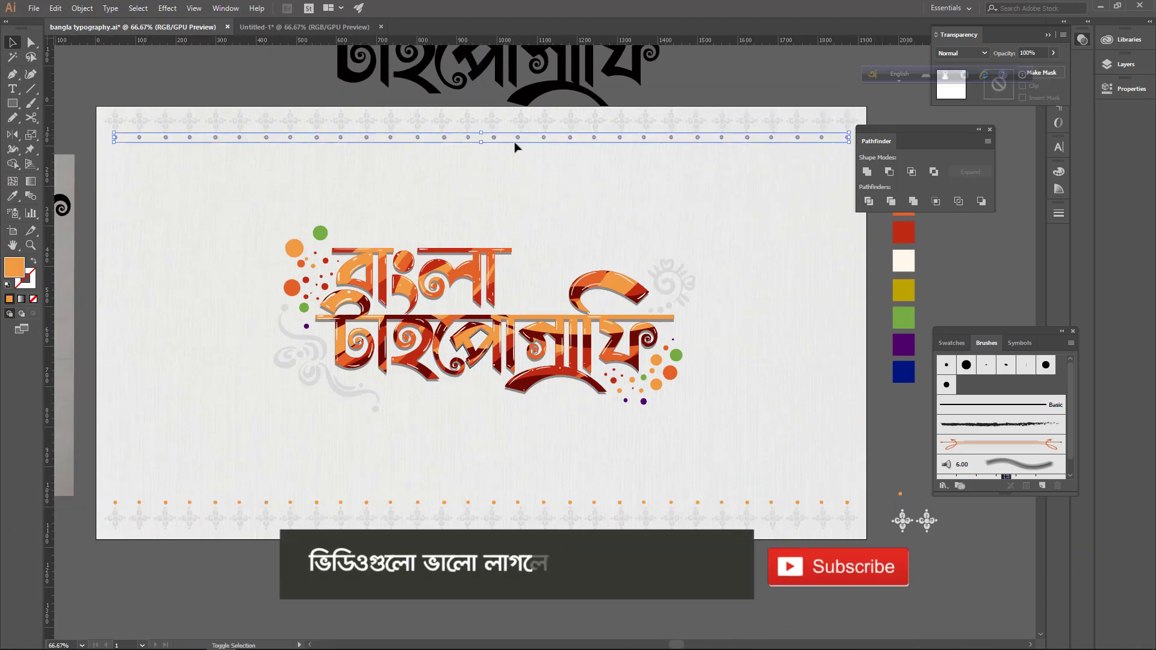
left_click_drag(638, 229, 564, 266)
key("i")
left_click(830, 357)
key("v")
left_click(859, 372)
left_click_drag(744, 451, 787, 434)
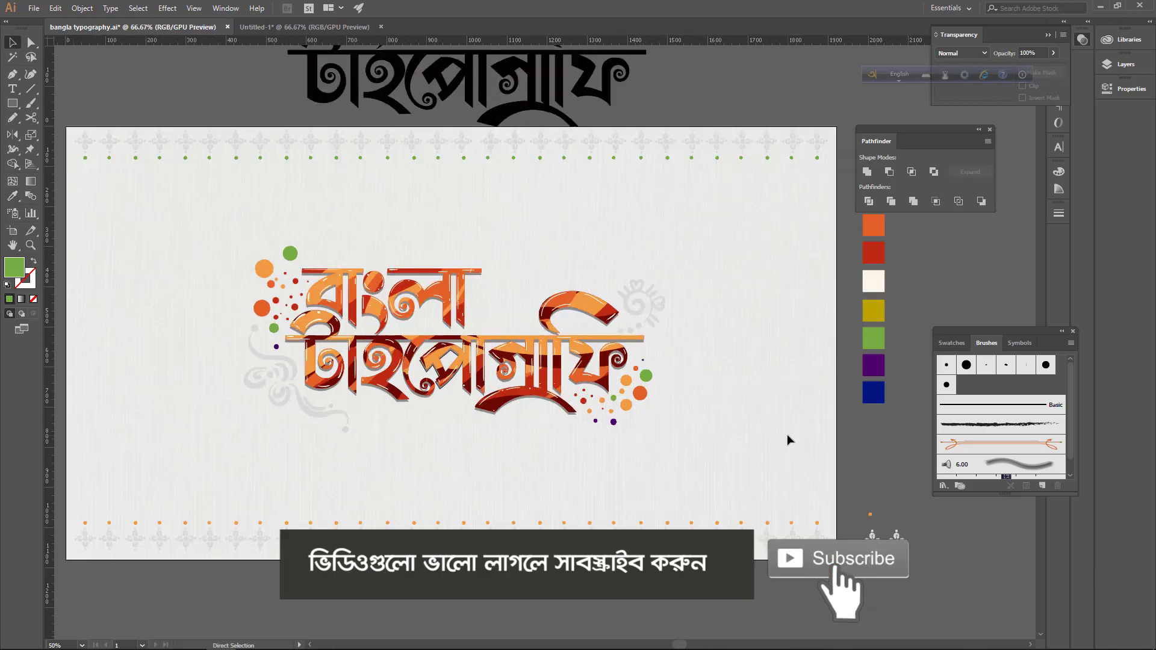
key("ctrl+minus")
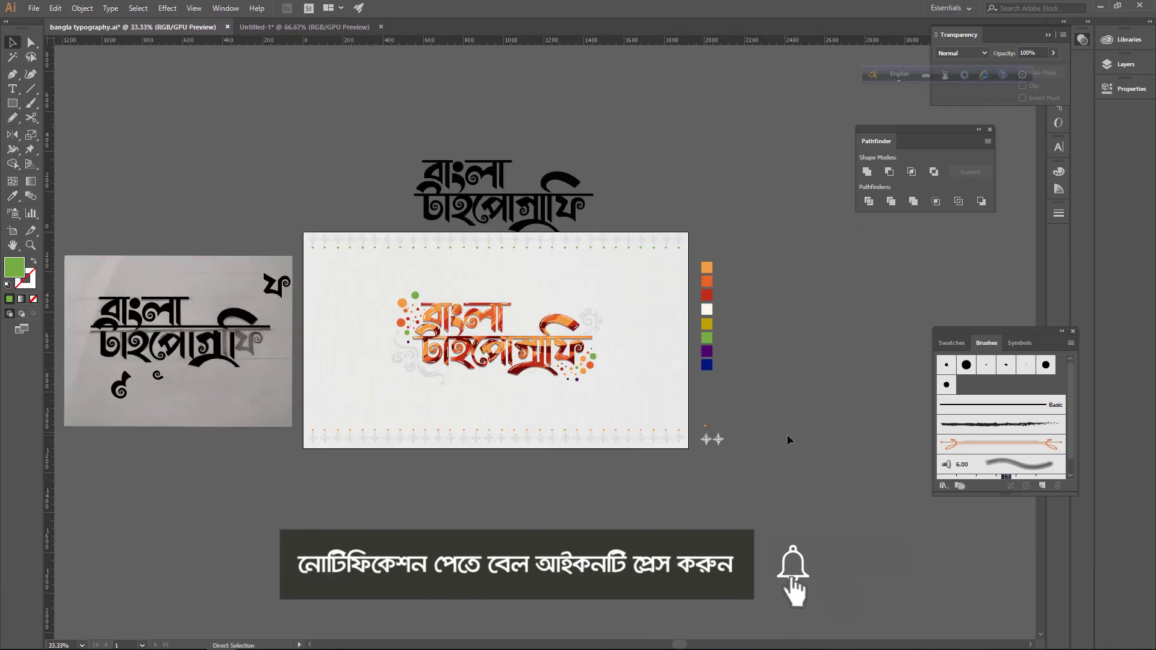